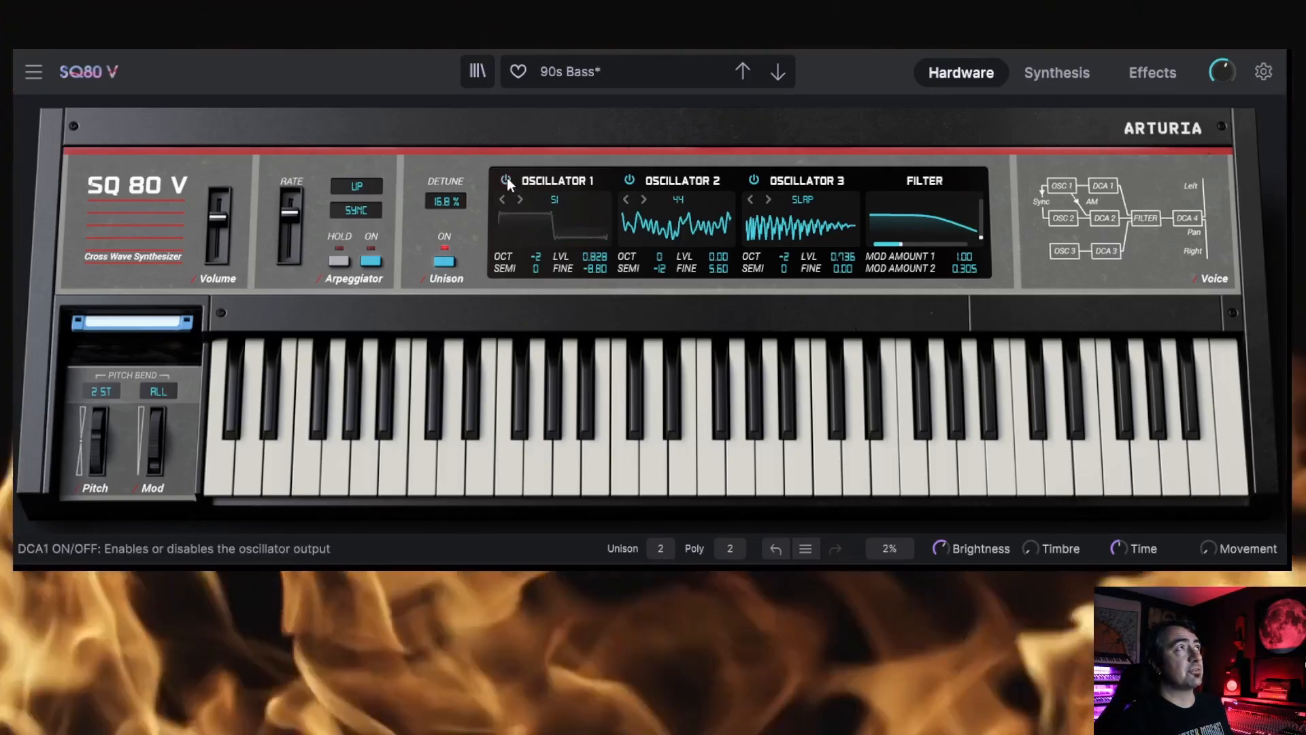
# Turn on oscillator 1's output and toggle oscillator 2's output off and back on.
pyautogui.click(508, 179)
pyautogui.click(628, 179)
pyautogui.click(627, 178)
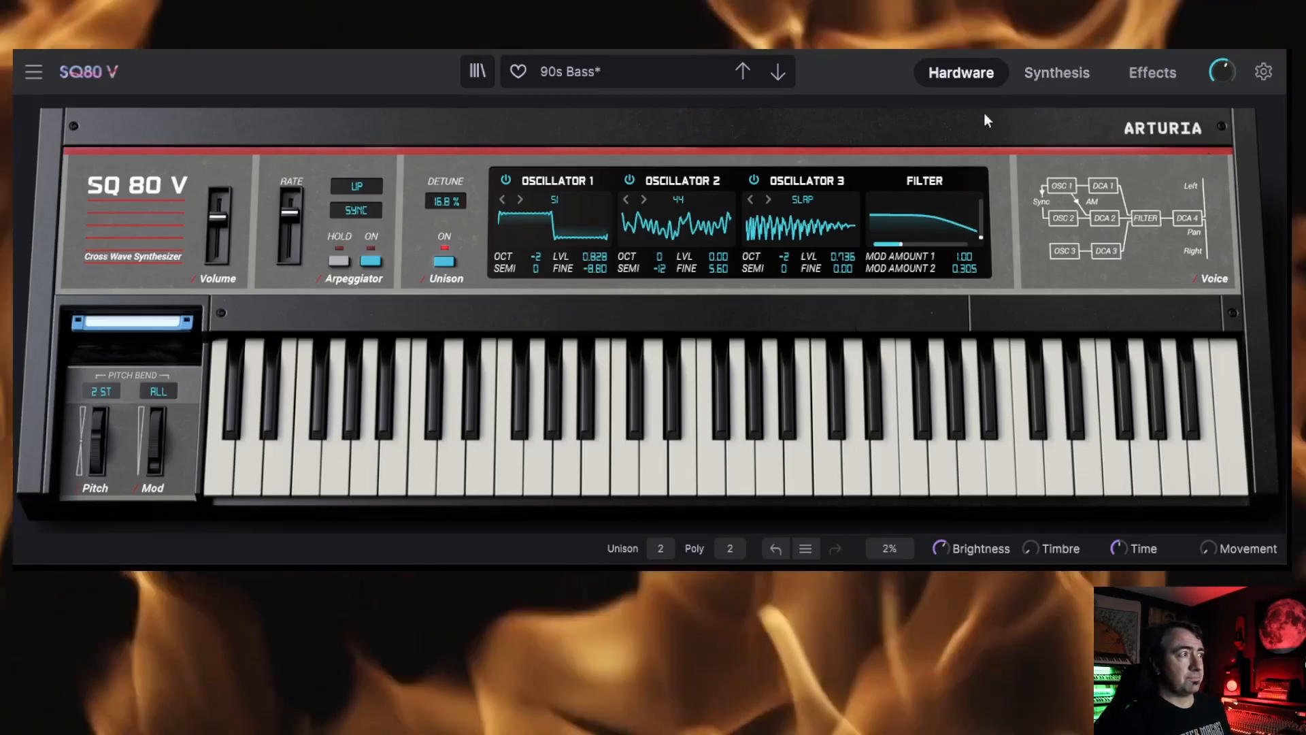
# Turn on the arpeggiator and set it to a three-octave range with the Up-Down 1 pattern.
pyautogui.click(371, 261)
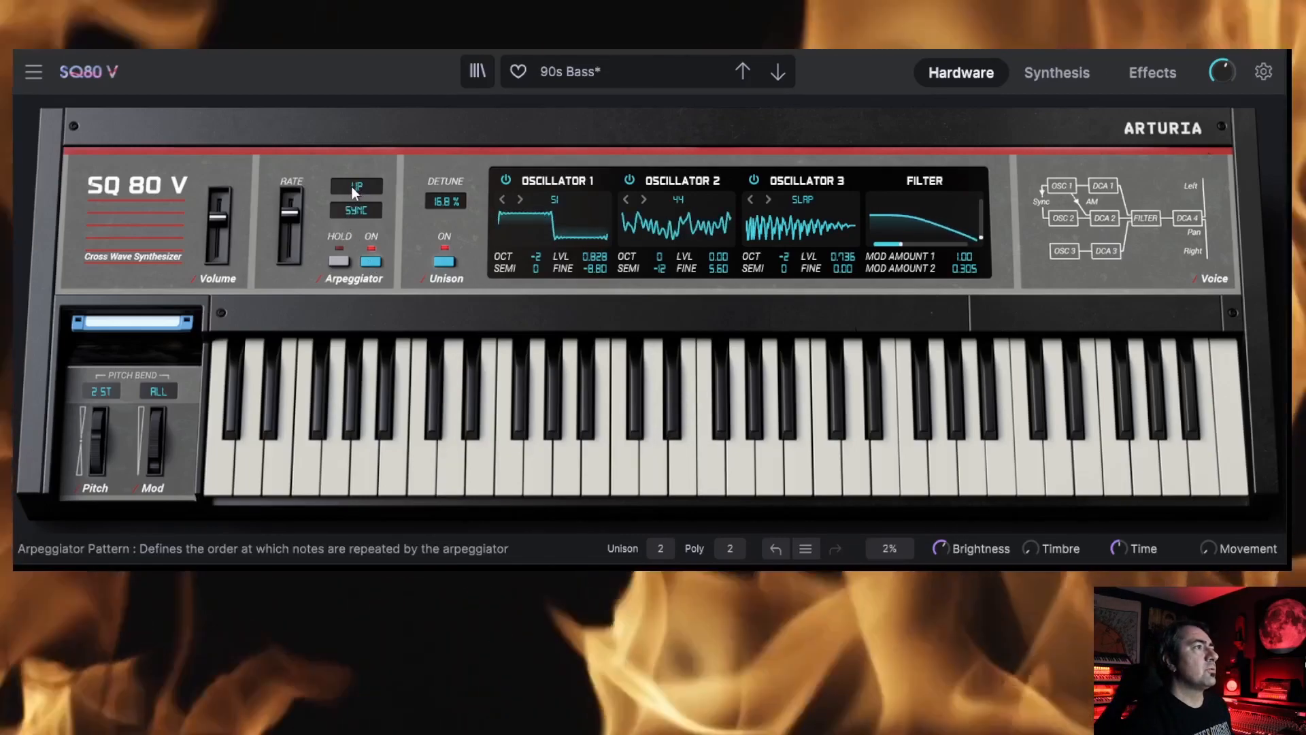
pyautogui.click(352, 192)
pyautogui.click(380, 244)
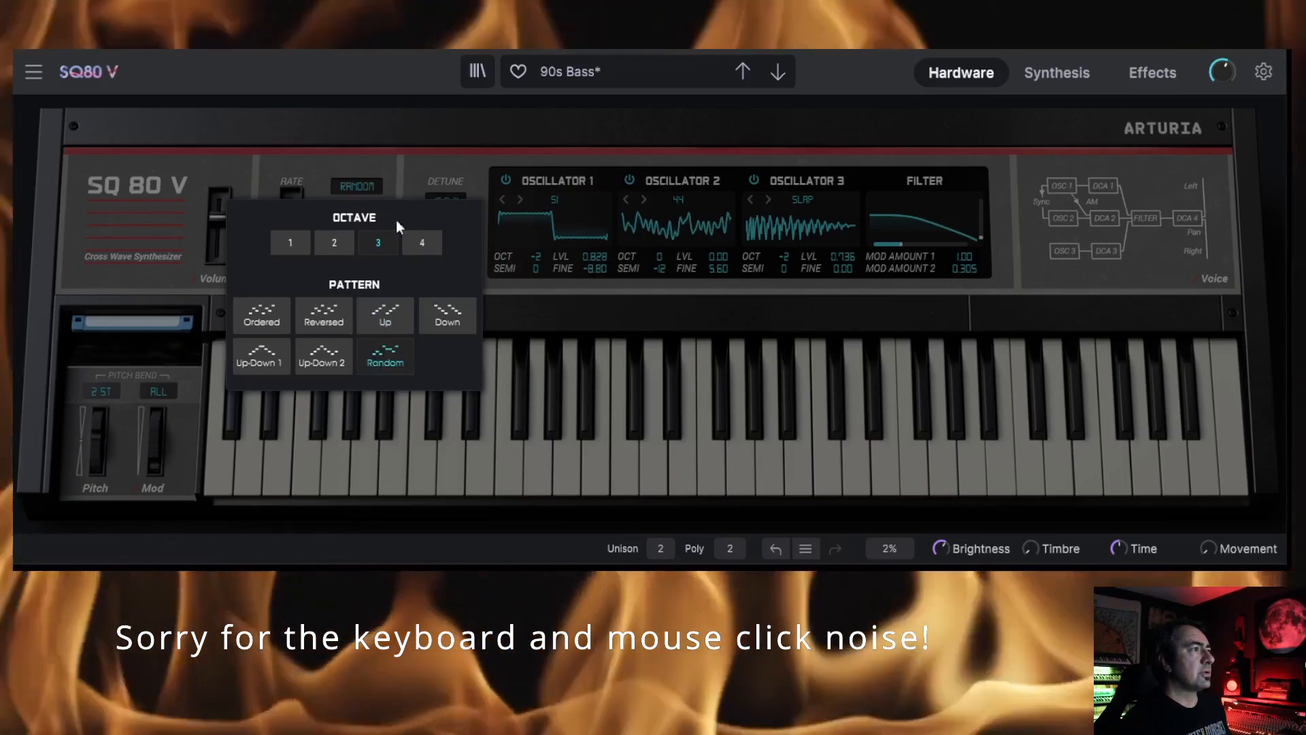
pyautogui.click(273, 355)
pyautogui.click(412, 172)
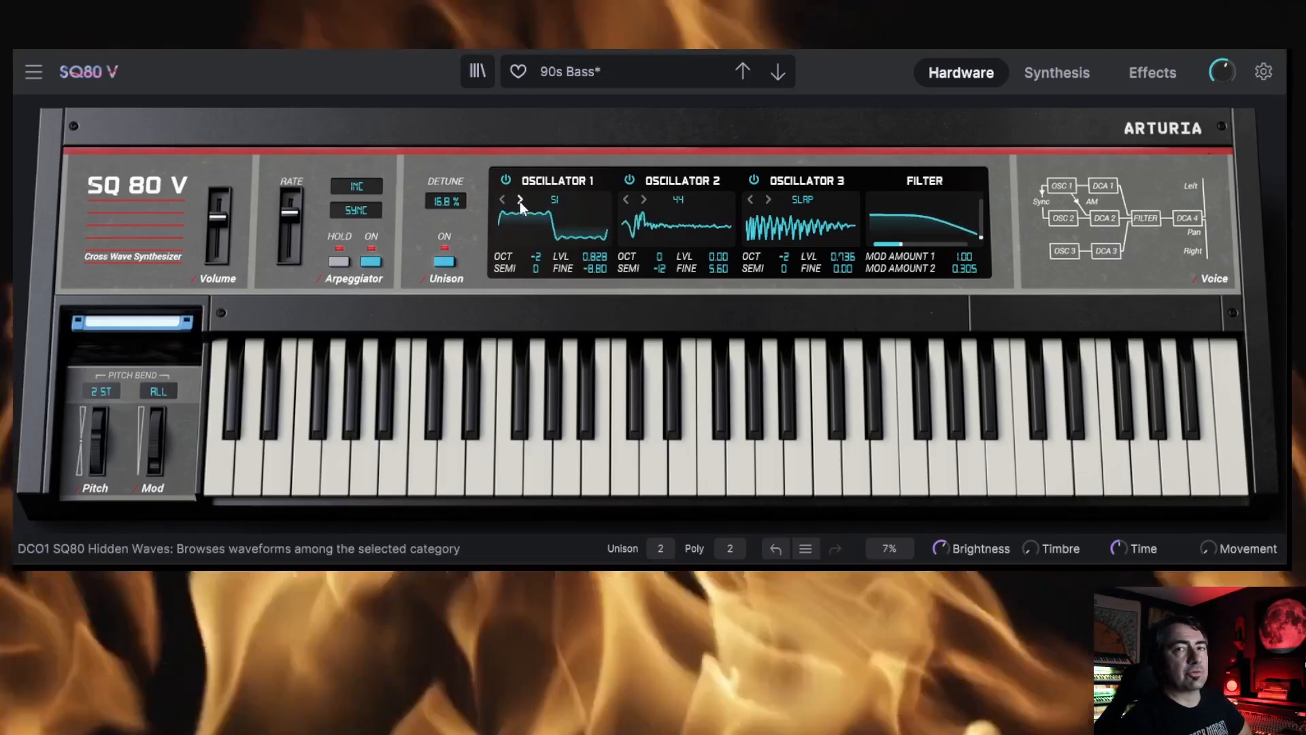
# Advance the oscillator waveforms to 53 on oscillator 1, 45 on oscillator 2 and PLUCK on oscillator 3.
pyautogui.click(520, 200)
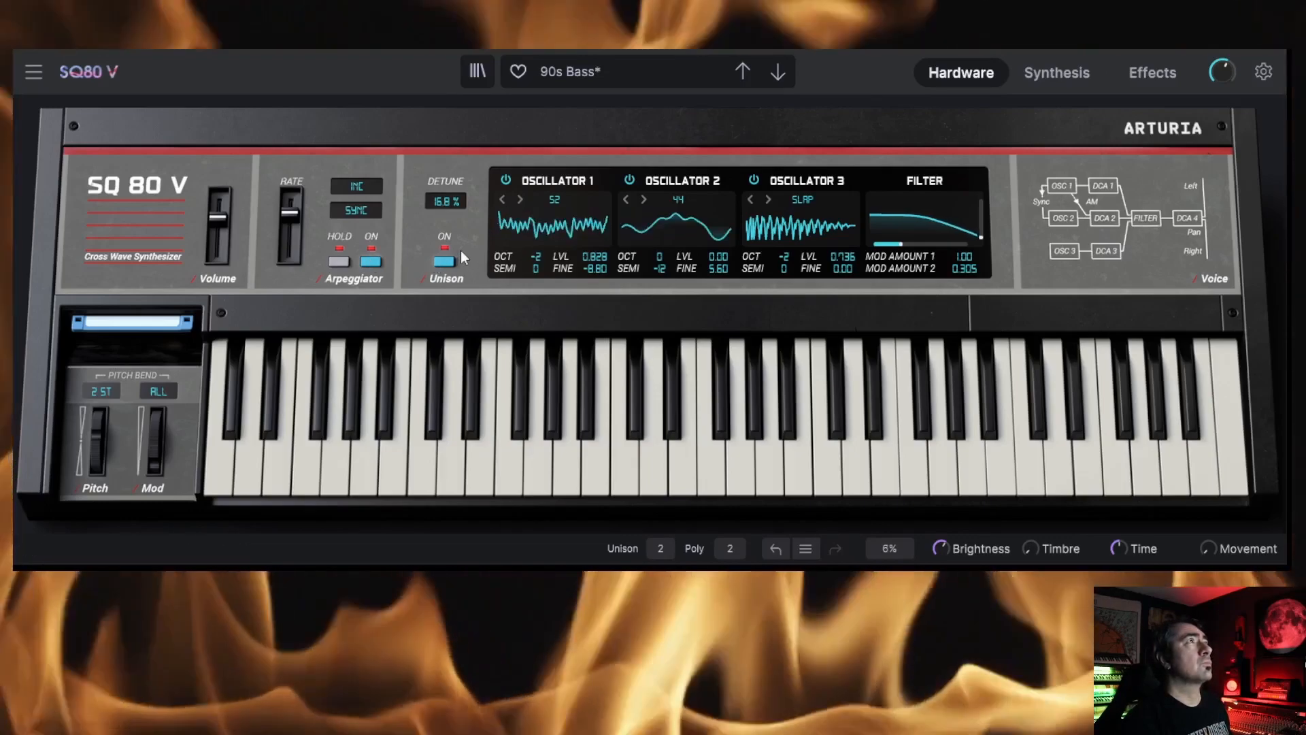
pyautogui.click(520, 199)
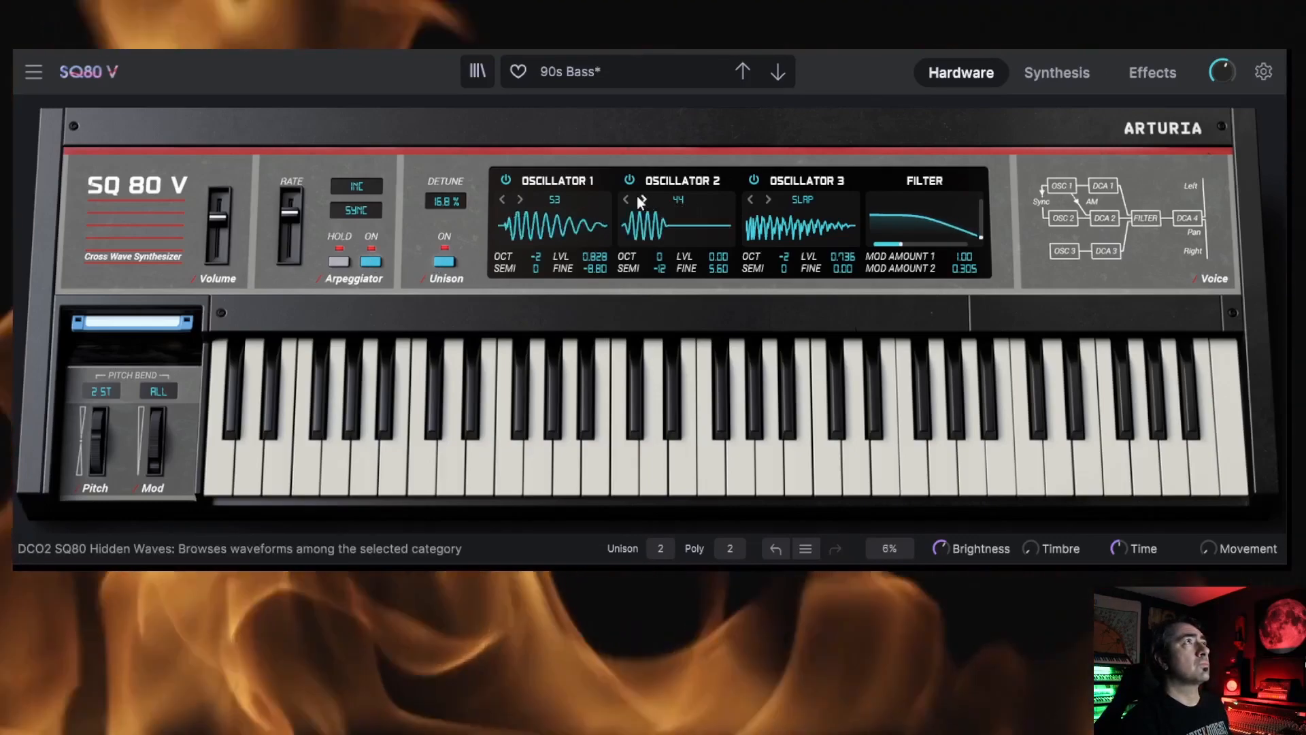
pyautogui.click(643, 198)
pyautogui.click(769, 199)
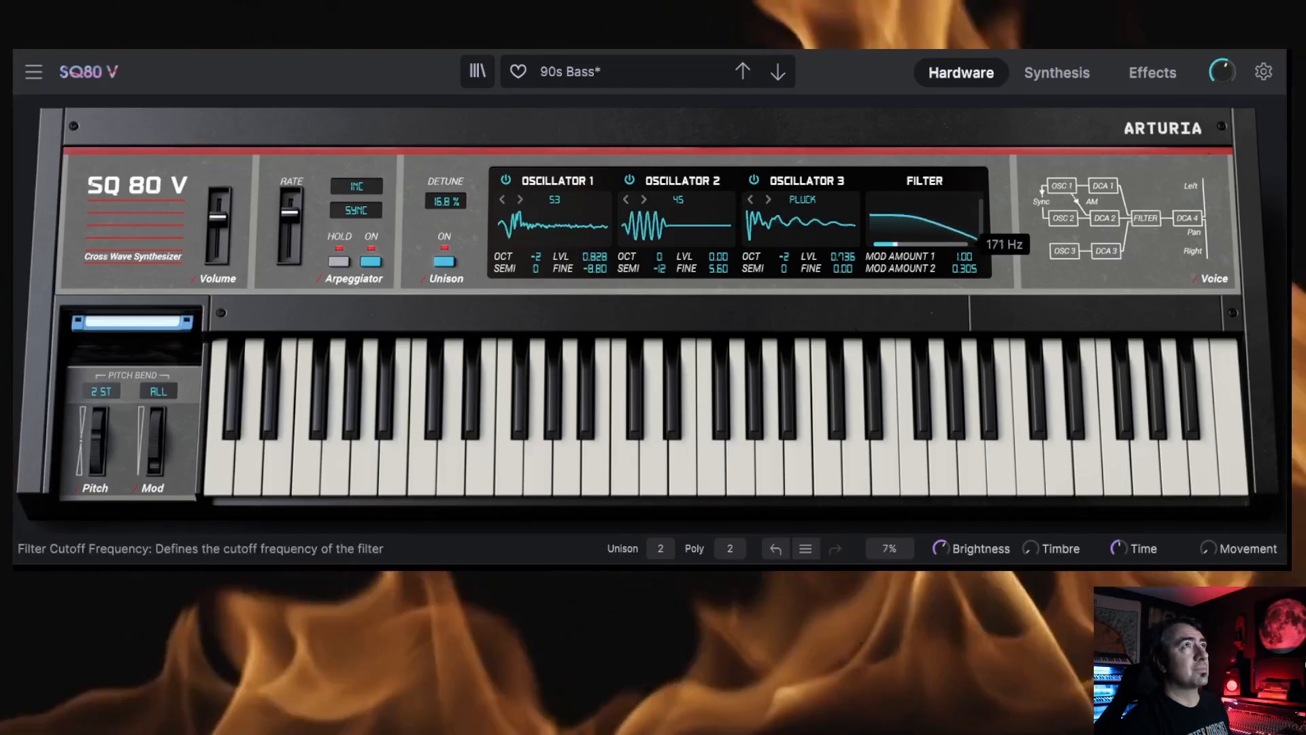
# Lower the filter's cutoff frequency and raise its resonance to roughly the middle of its range.
pyautogui.moveTo(896, 244); pyautogui.dragTo(887, 244)
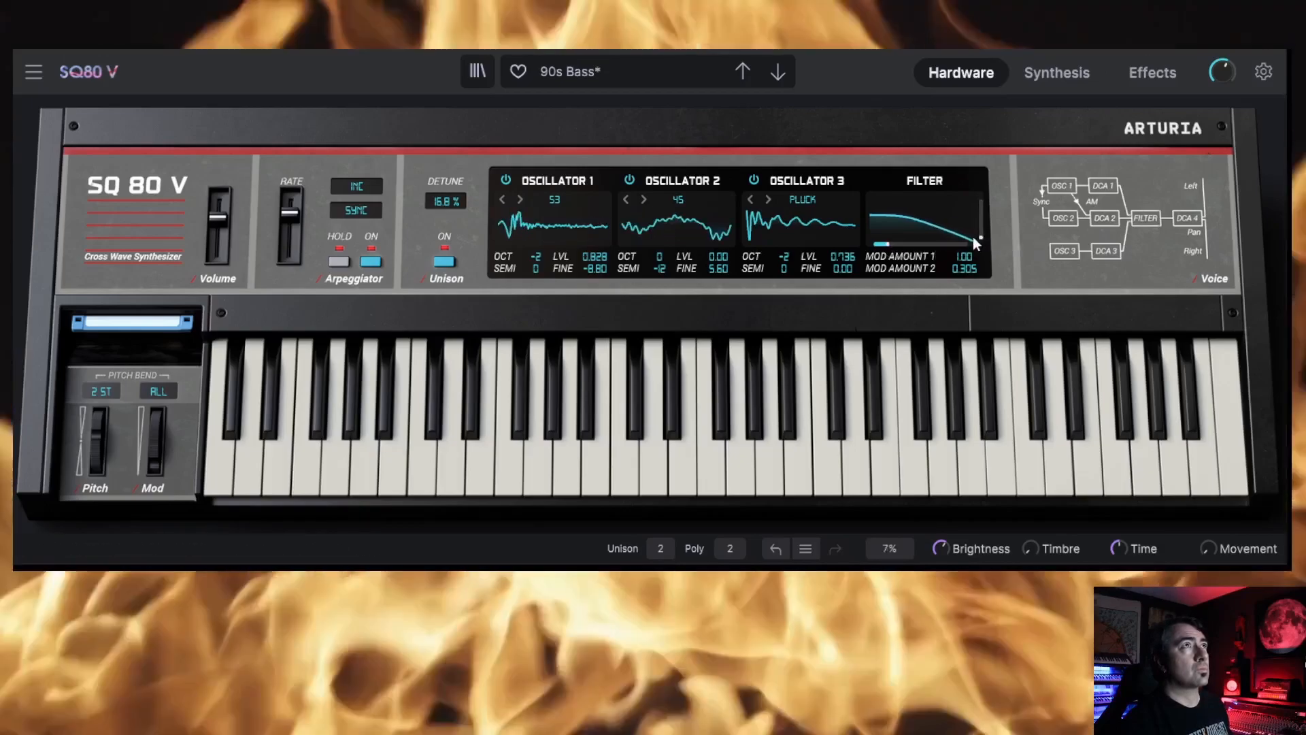
pyautogui.moveTo(981, 238); pyautogui.dragTo(981, 220)
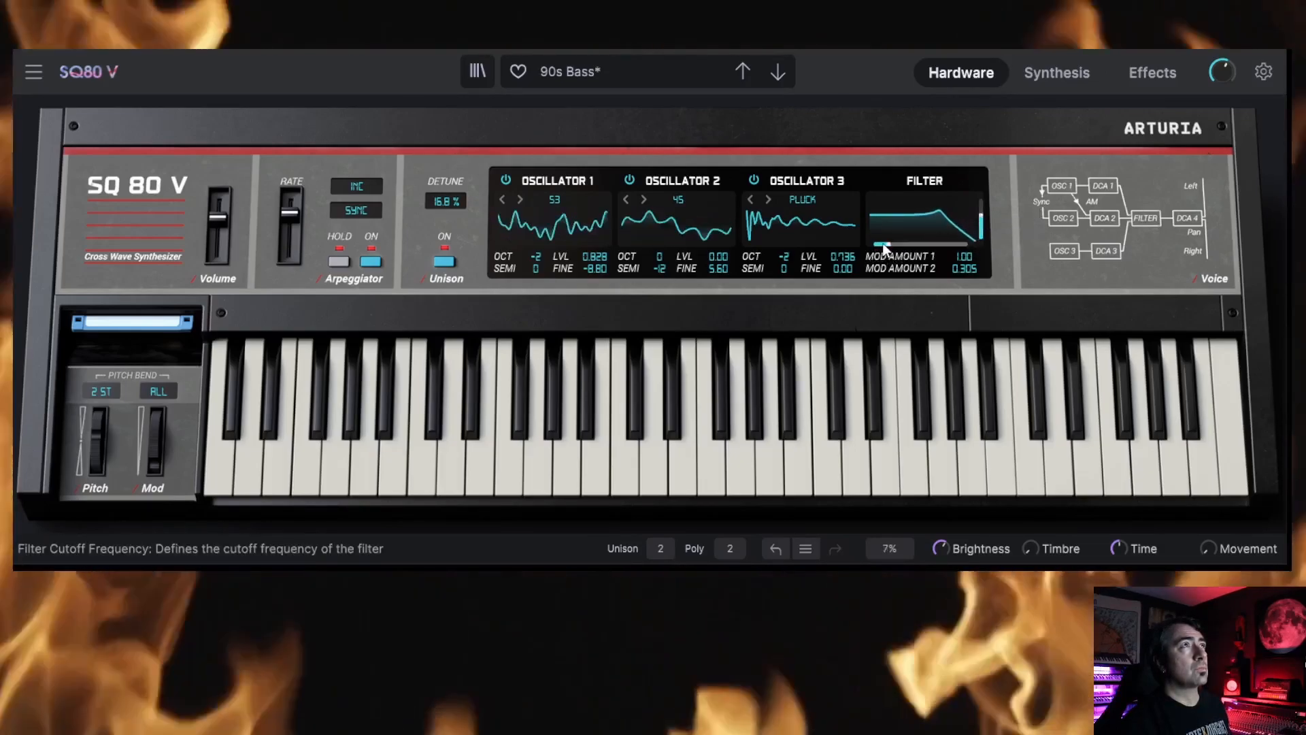
pyautogui.moveTo(883, 244); pyautogui.dragTo(879, 243)
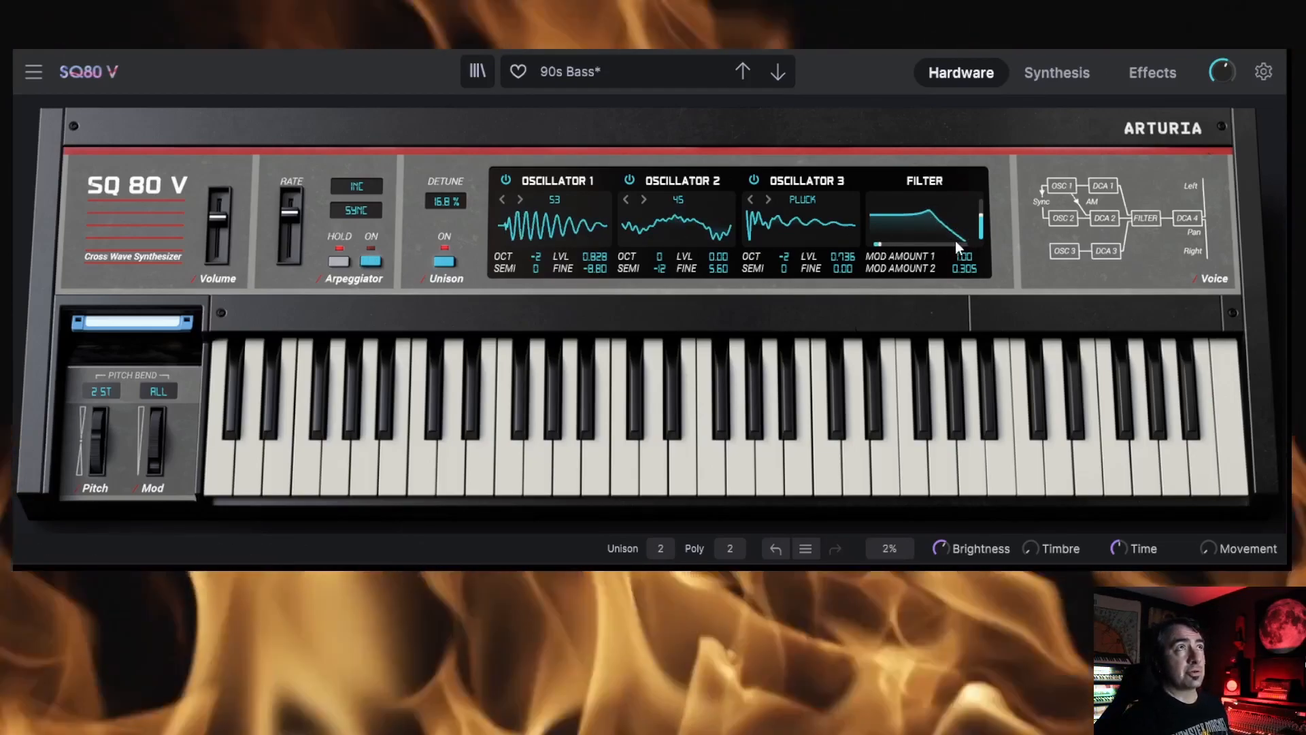
pyautogui.moveTo(967, 245)
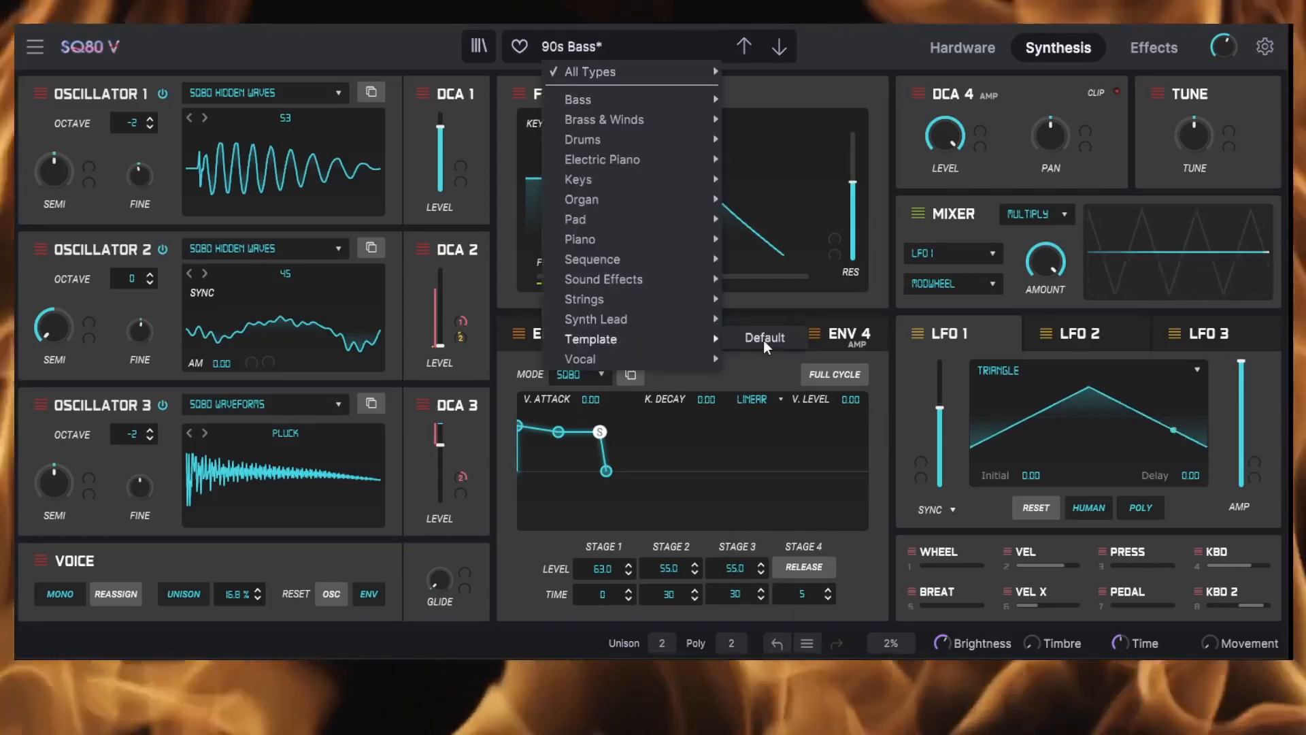
# Load the Default preset from the Template category.
pyautogui.click(763, 340)
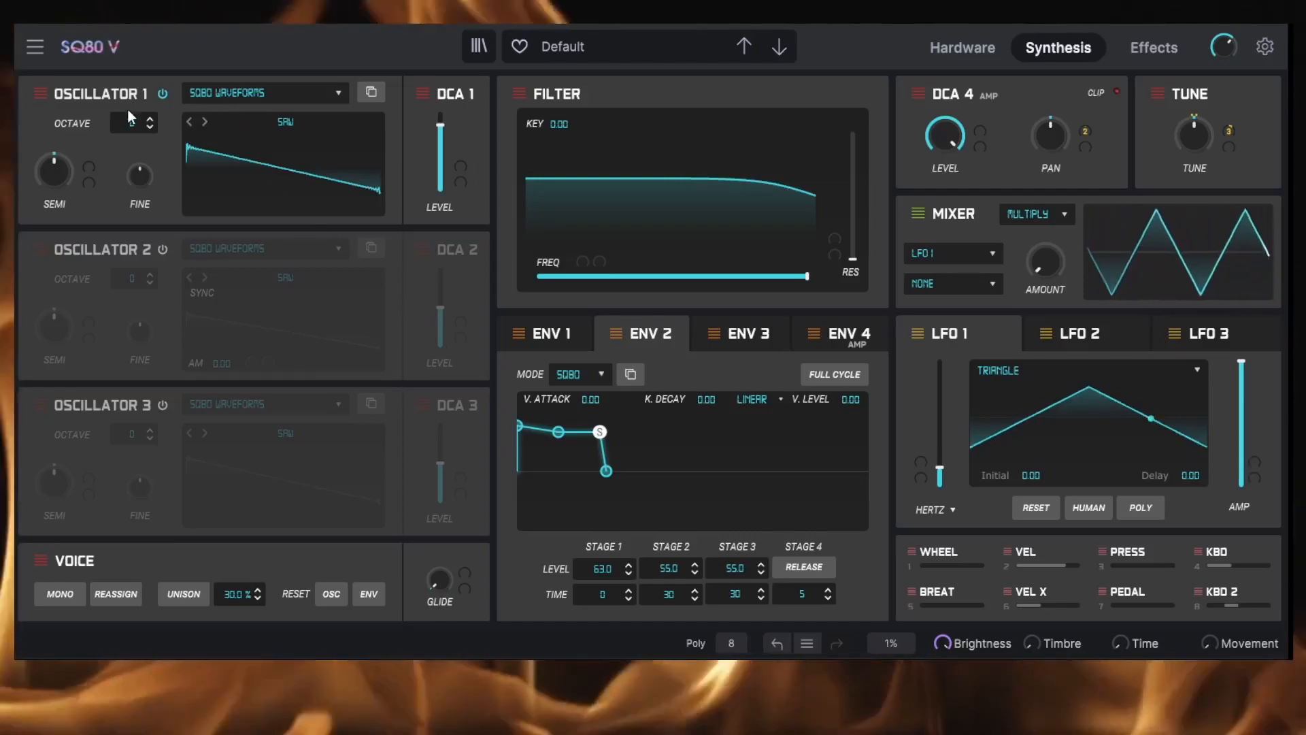
# Try oscillator 1's octave at 4 and fine tuning at -5.80 cents, resetting both to 0.
pyautogui.moveTo(132, 123); pyautogui.dragTo(132, 92)
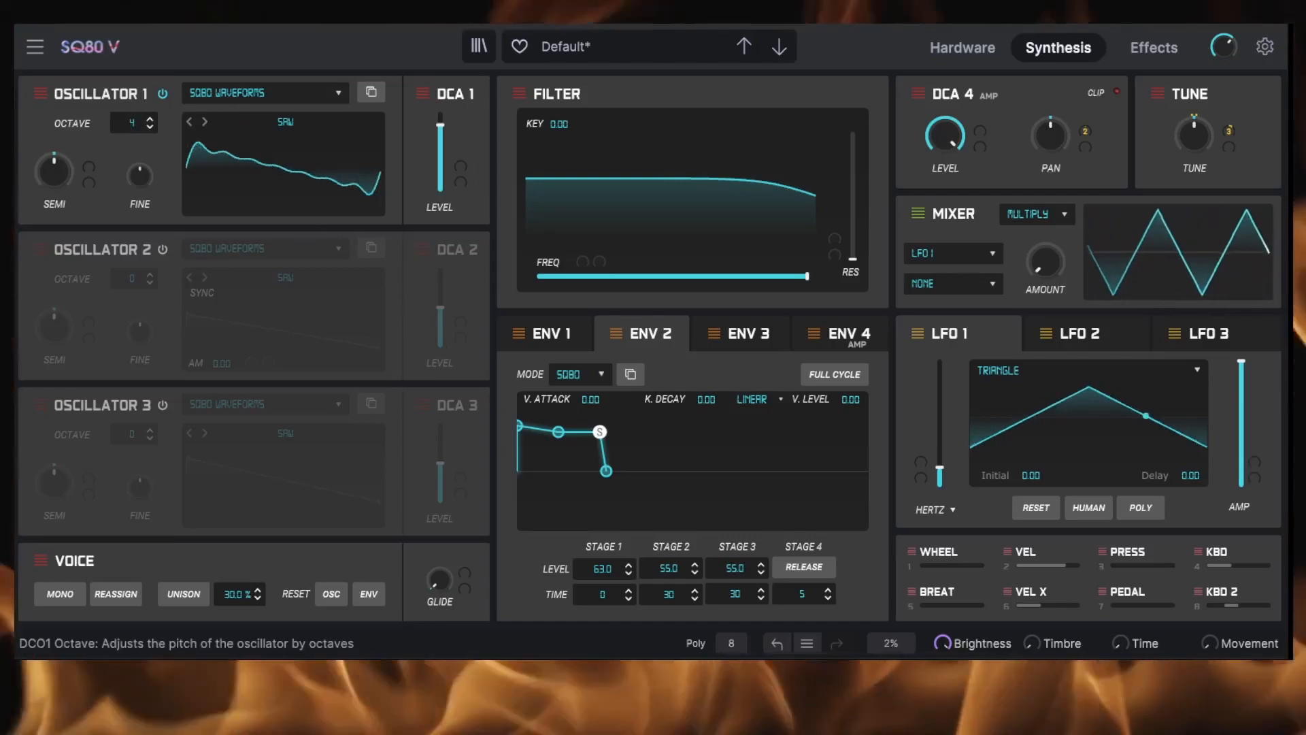
pyautogui.moveTo(132, 153)
pyautogui.mouseDown()
pyautogui.moveTo(132, 102)
pyautogui.moveTo(132, 133)
pyautogui.mouseUp()
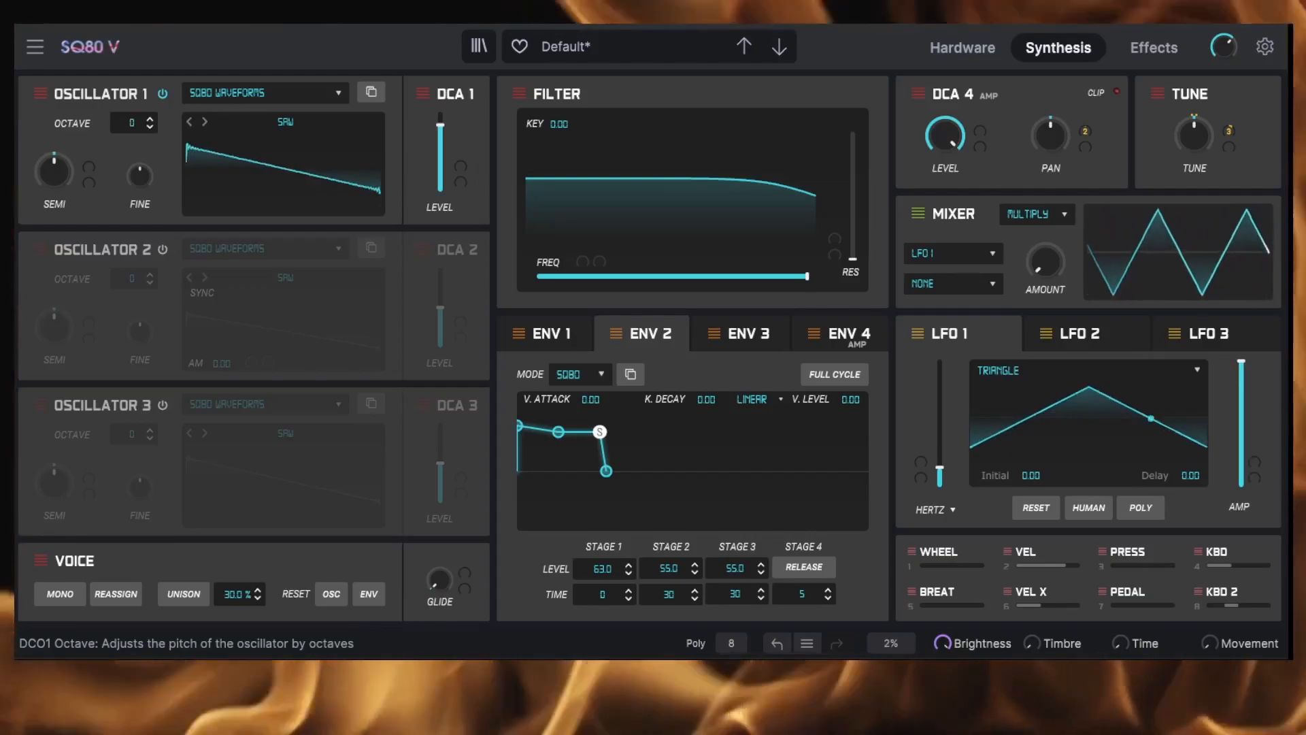
pyautogui.moveTo(54, 174)
pyautogui.mouseDown()
pyautogui.moveTo(55, 193)
pyautogui.moveTo(55, 175)
pyautogui.mouseUp()
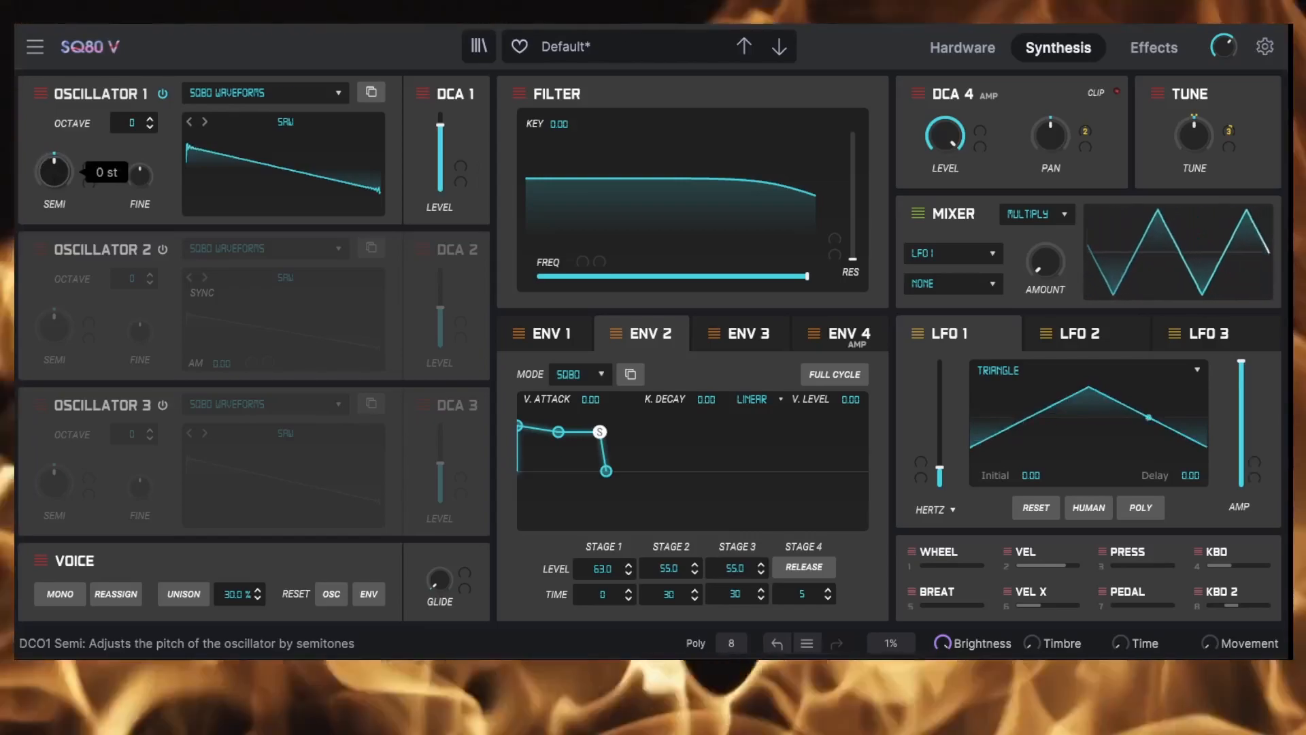
pyautogui.moveTo(145, 174)
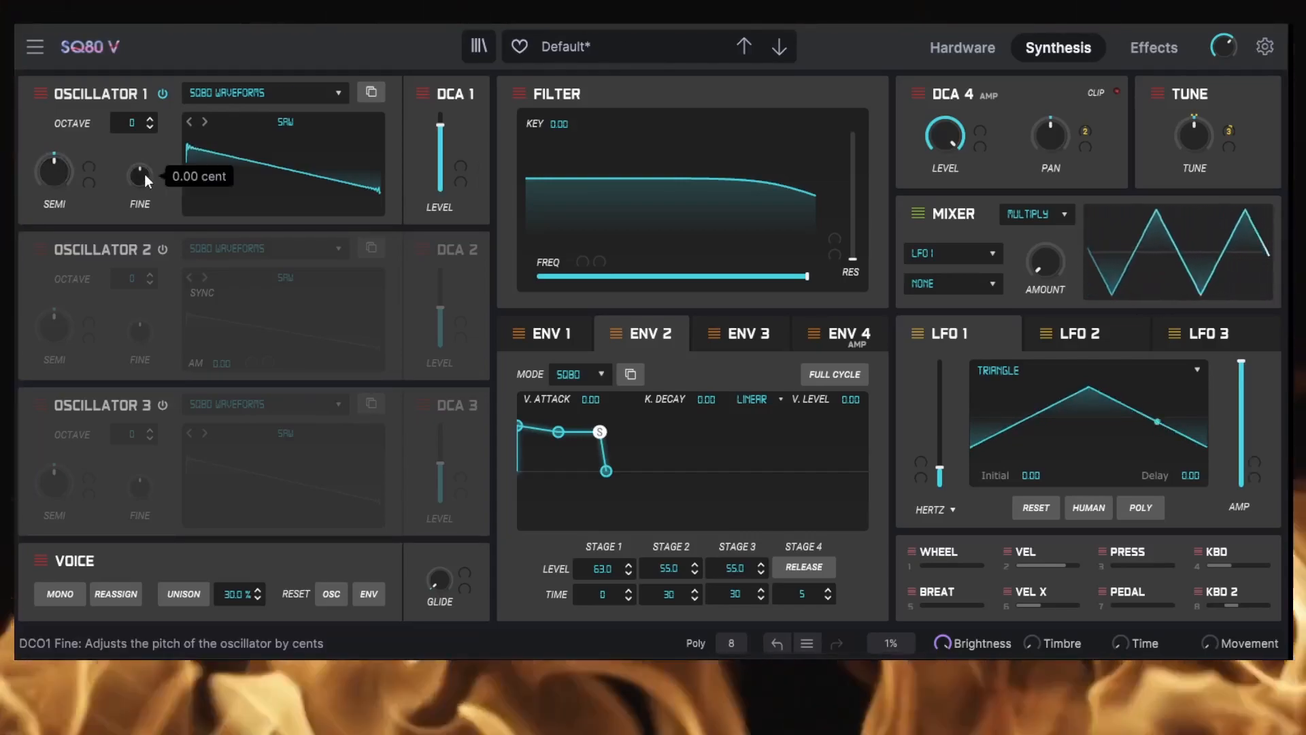
pyautogui.moveTo(144, 174); pyautogui.dragTo(147, 190)
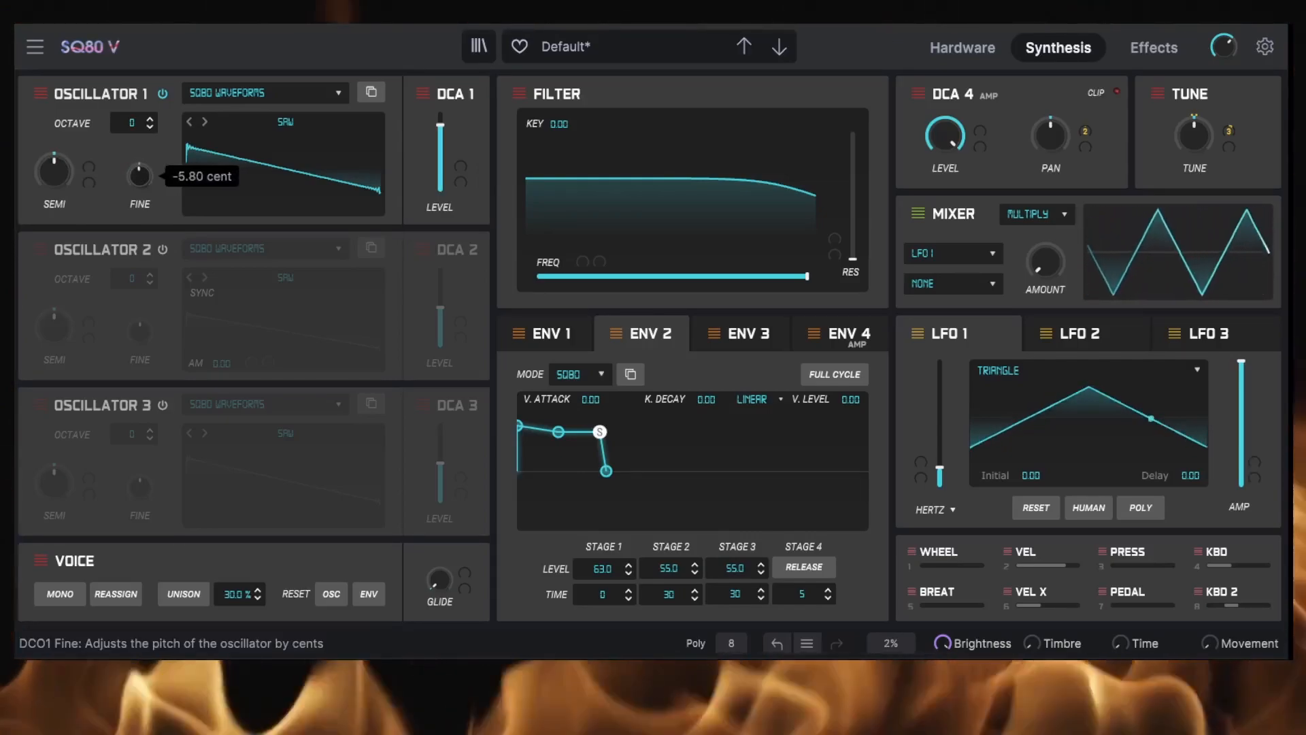
pyautogui.doubleClick(145, 179)
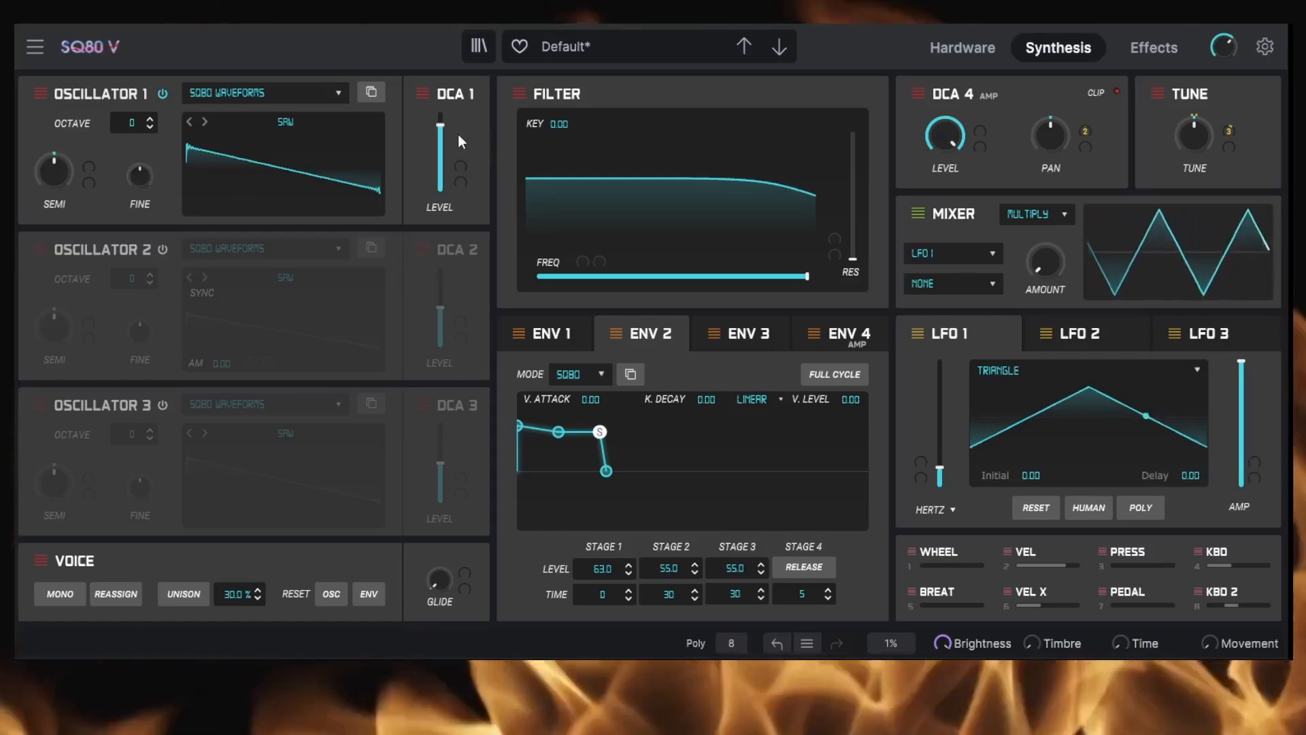
# Set the DCA 1 level to 0.794 and switch oscillator 1's waveform category to Transwaves.
pyautogui.moveTo(443, 130)
pyautogui.mouseDown()
pyautogui.moveTo(443, 155)
pyautogui.moveTo(440, 129)
pyautogui.mouseUp()
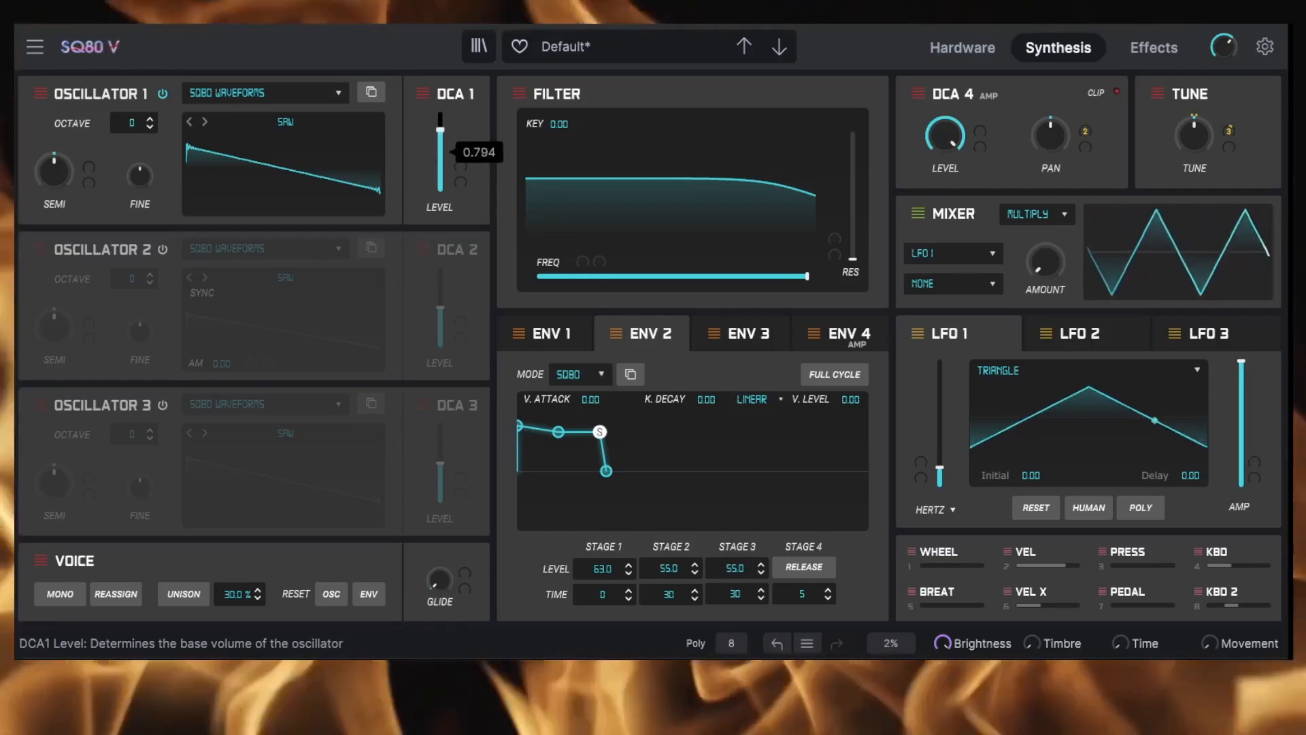
pyautogui.click(219, 92)
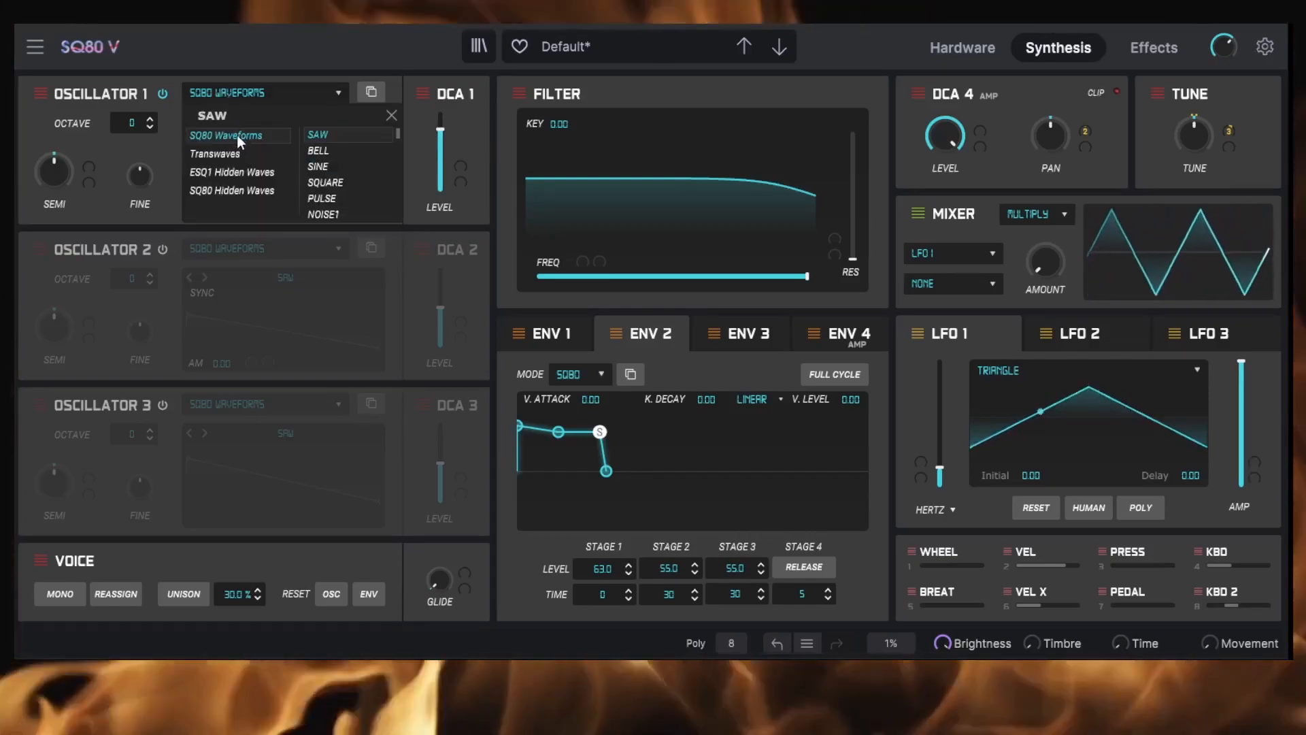
pyautogui.scroll(-5, 336, 155)
pyautogui.scroll(-8, 336, 157)
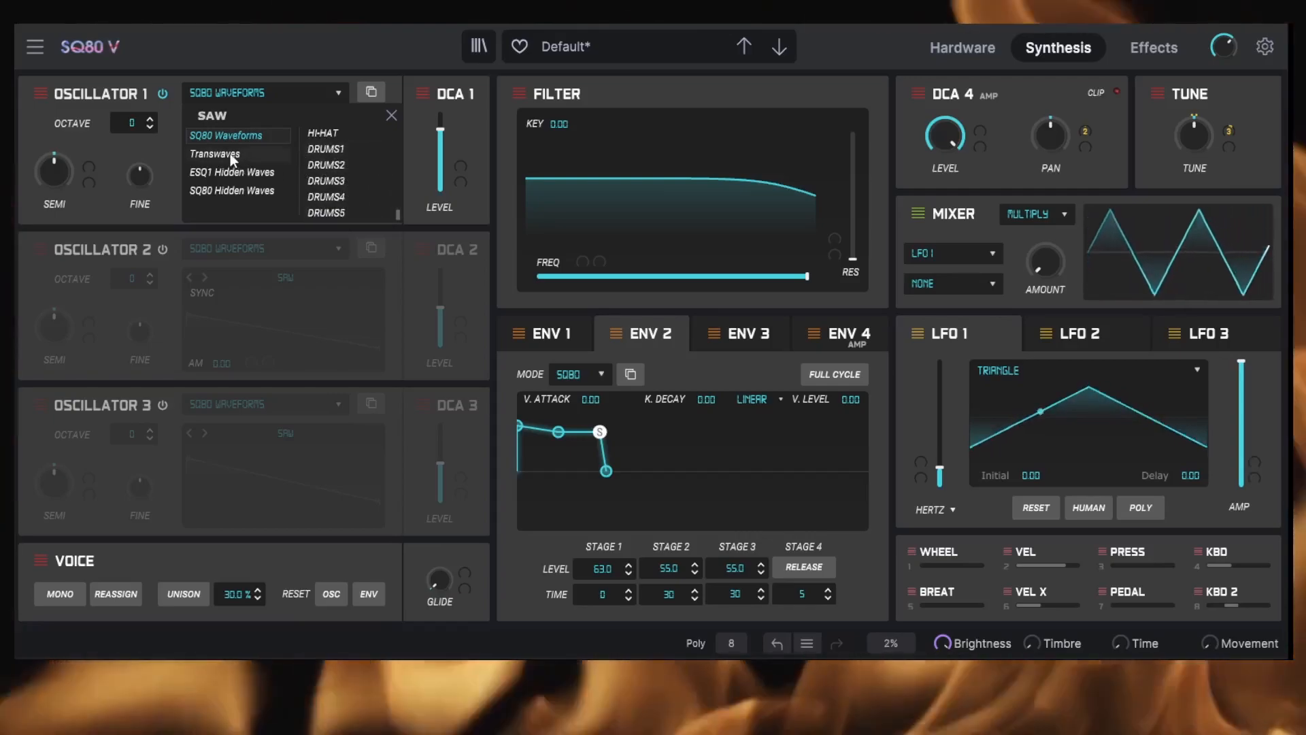
pyautogui.click(230, 153)
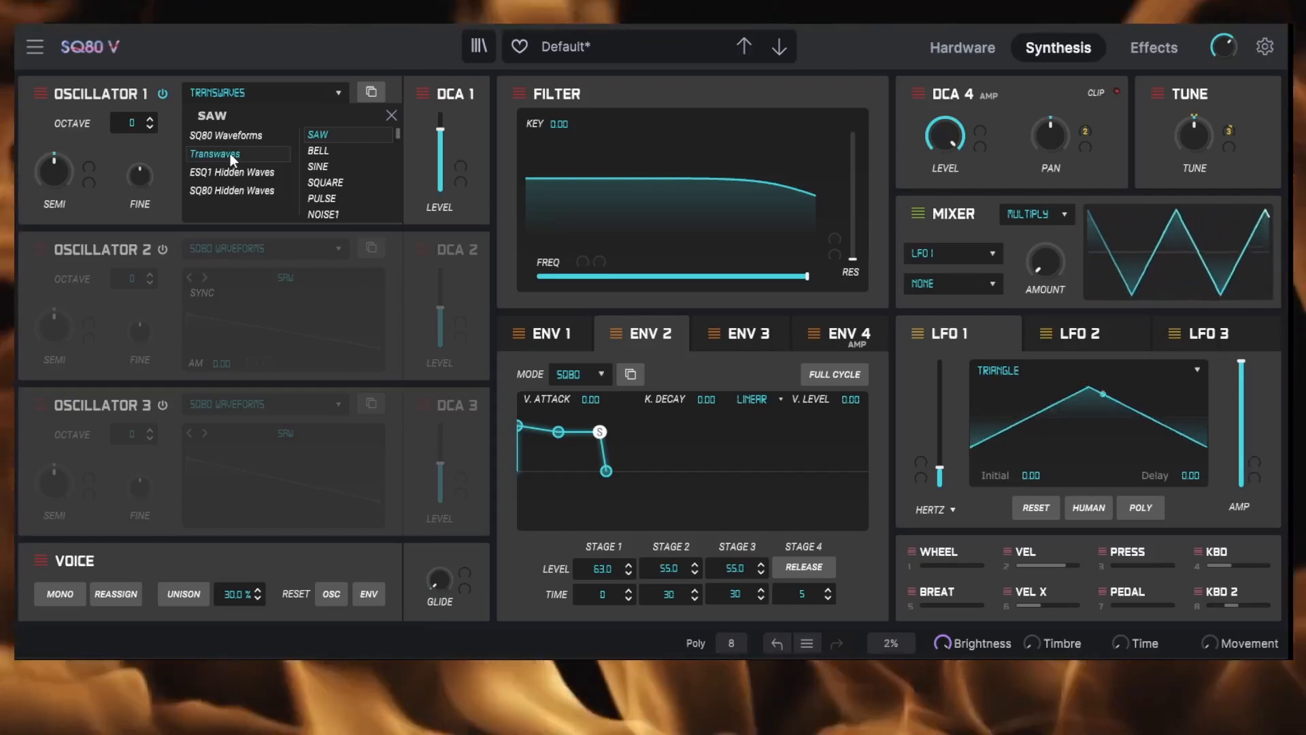
# Audition the SQUARE, SINE, BELL, PULSE and NOISE1 Transwaves on oscillator 1.
pyautogui.click(328, 179)
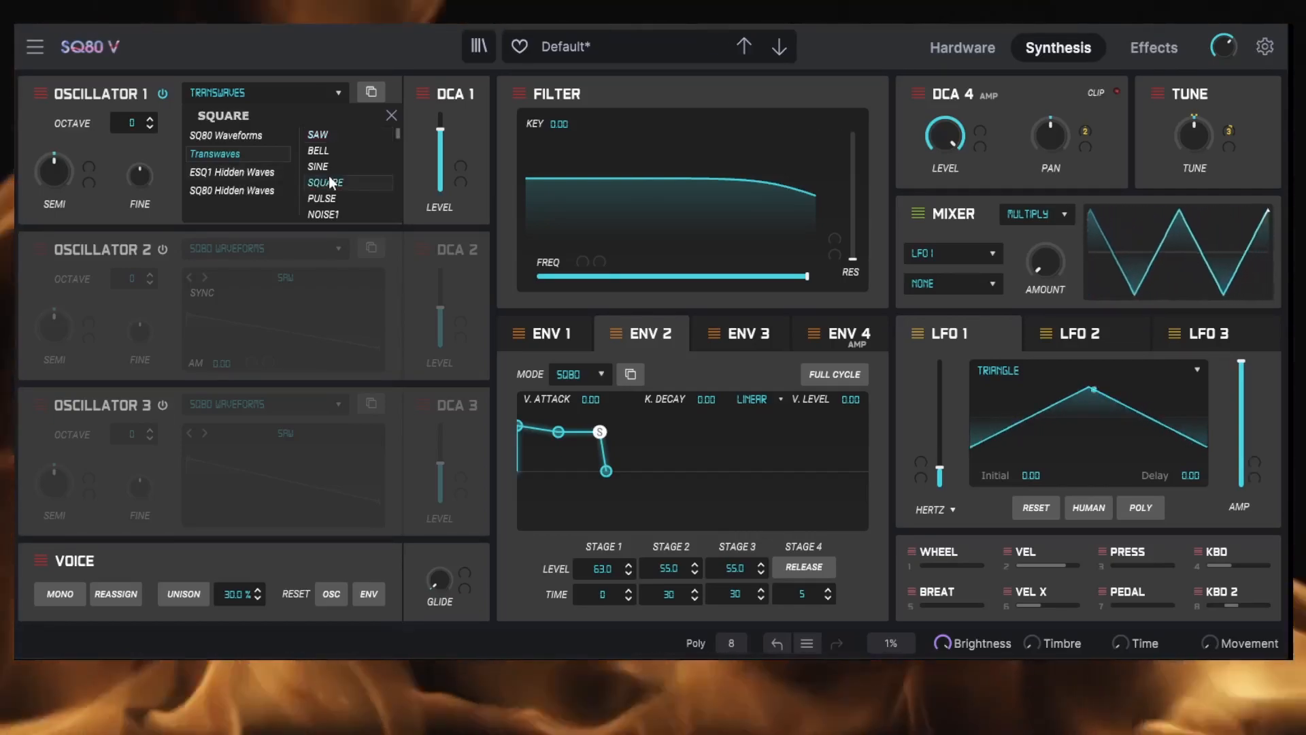
pyautogui.click(324, 165)
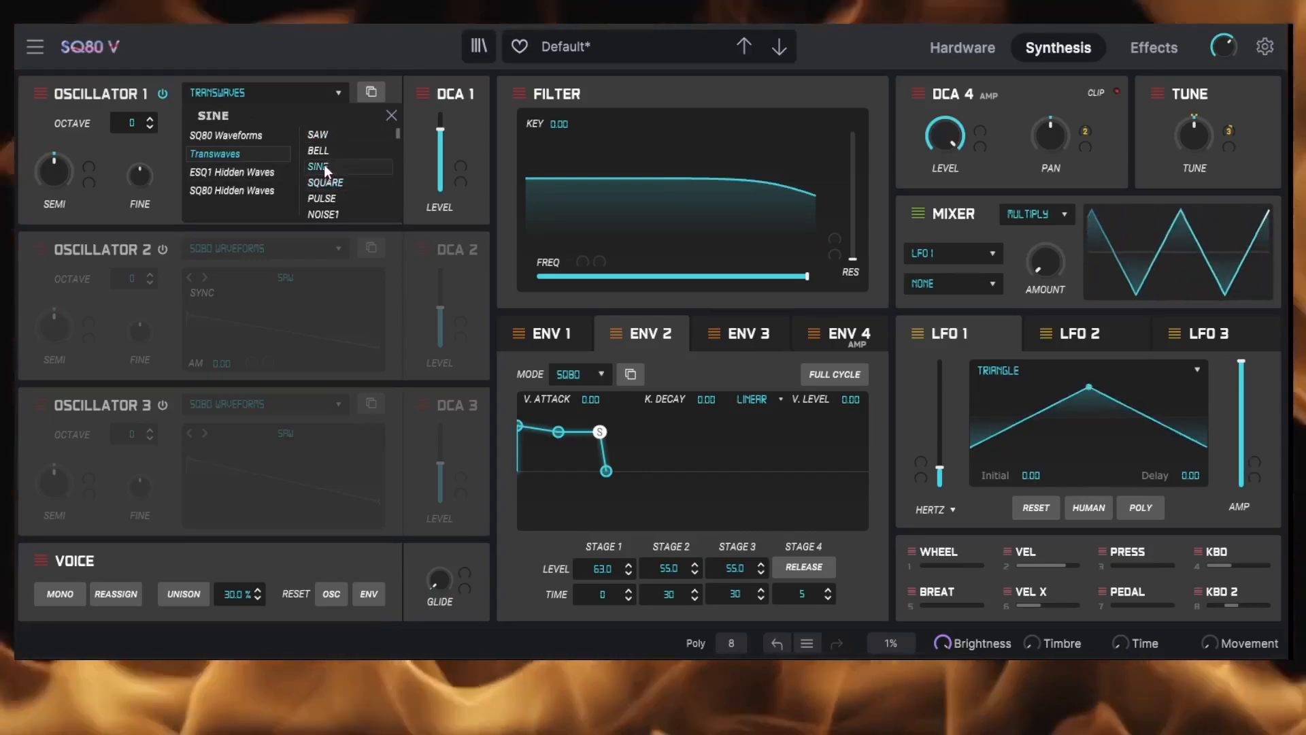
pyautogui.click(319, 149)
pyautogui.click(323, 165)
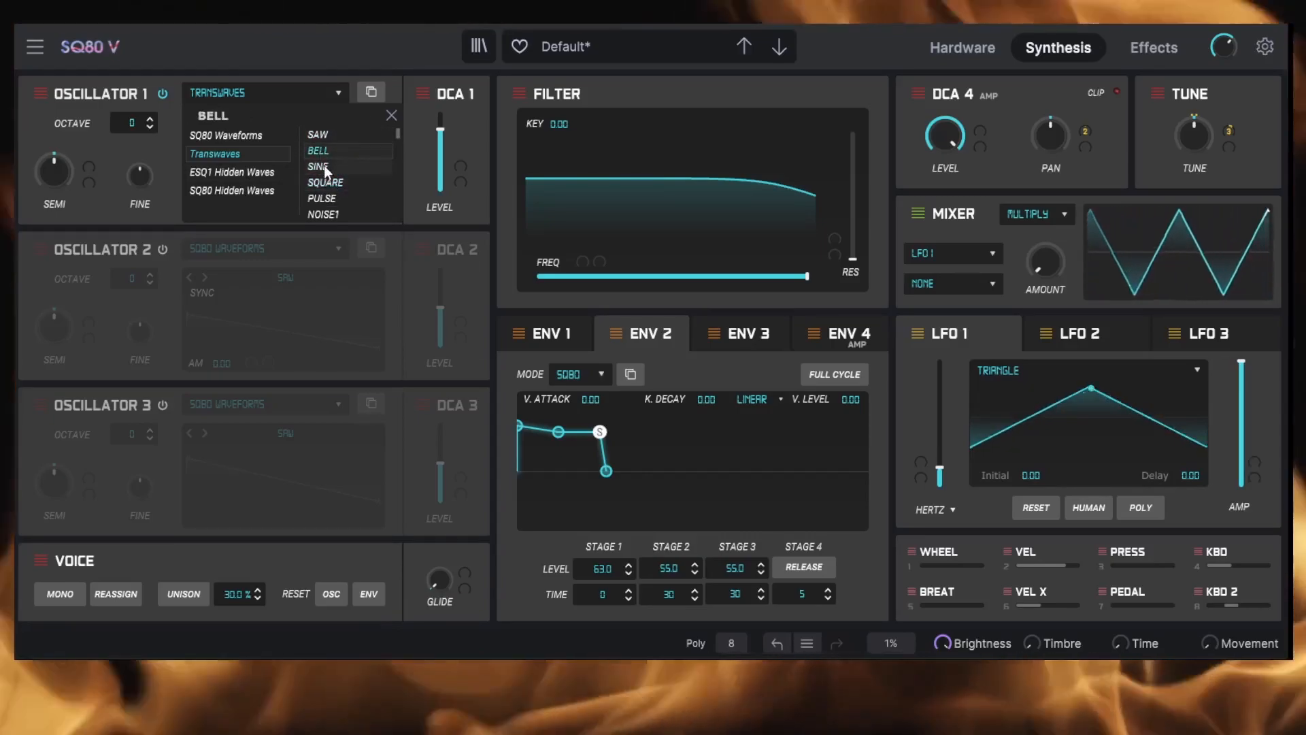
pyautogui.click(328, 179)
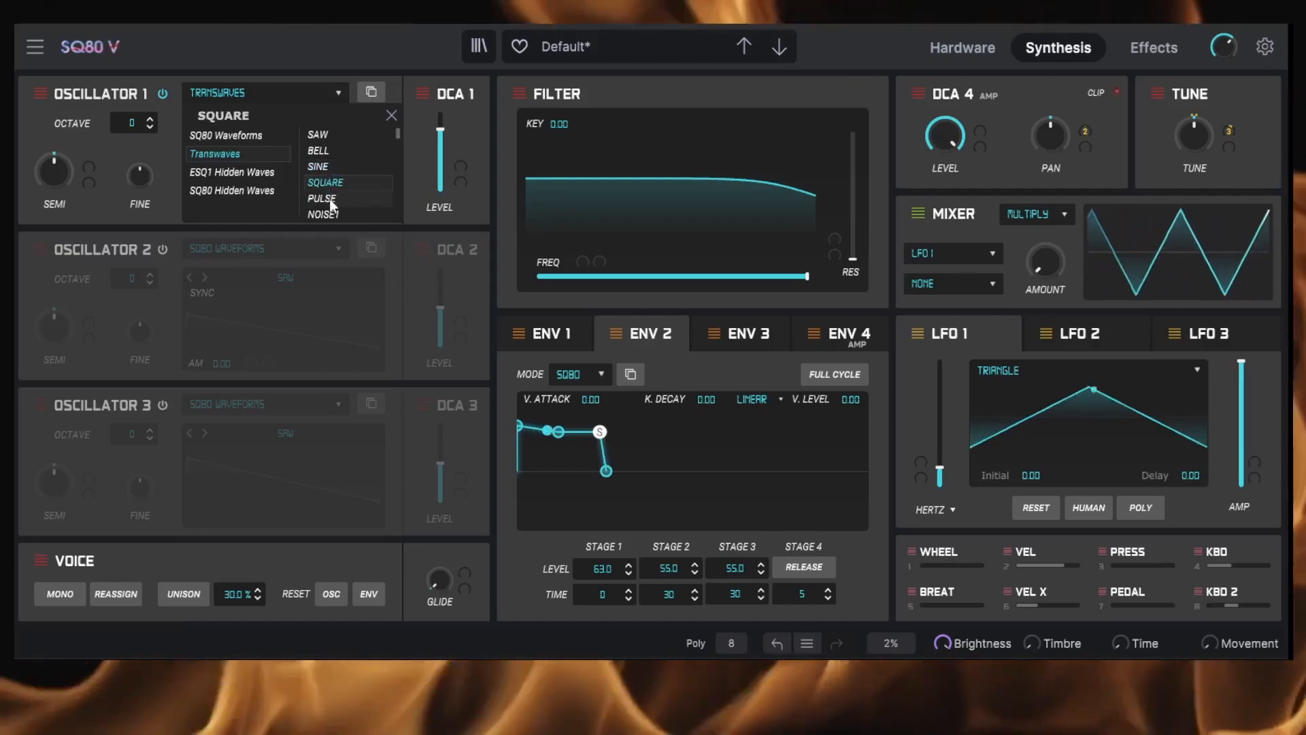
pyautogui.click(329, 198)
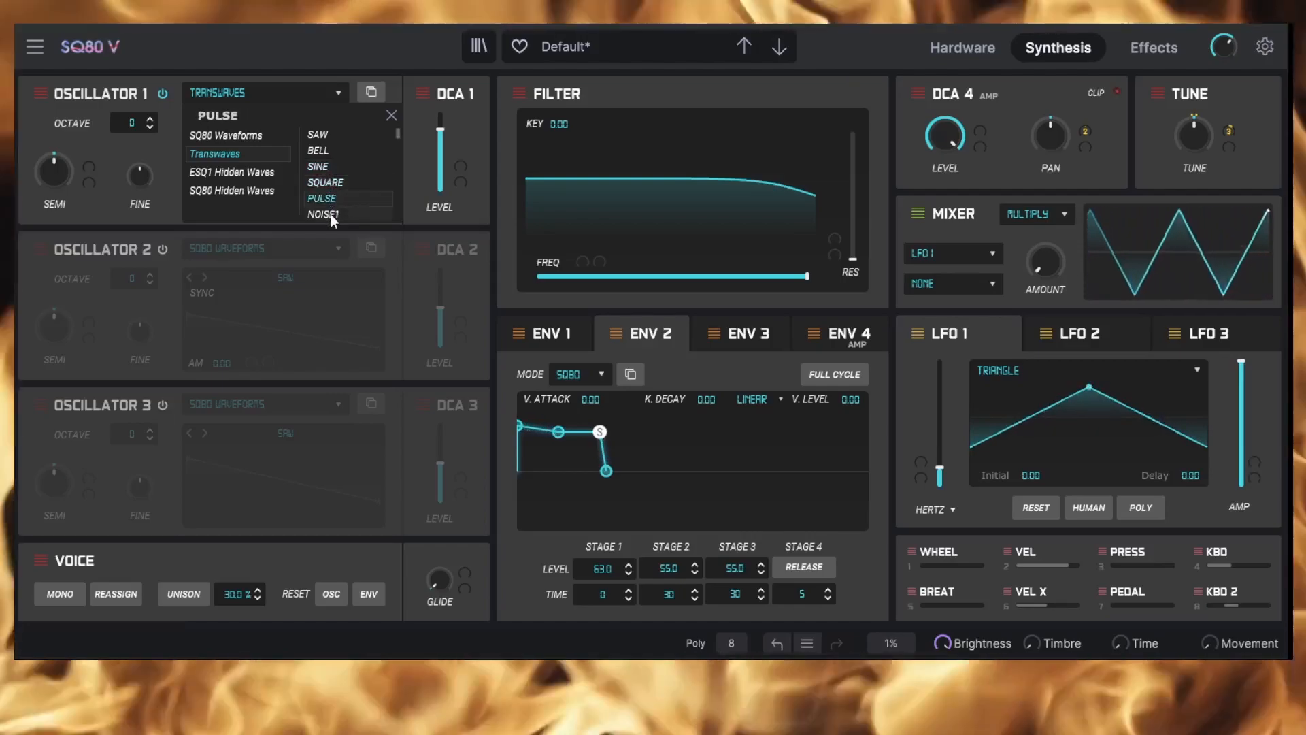
pyautogui.click(329, 213)
# Audition the SAW 2, TRIANG, OCTAVE and E PNO2 Transwaves on oscillator 1.
pyautogui.scroll(-5, 332, 185)
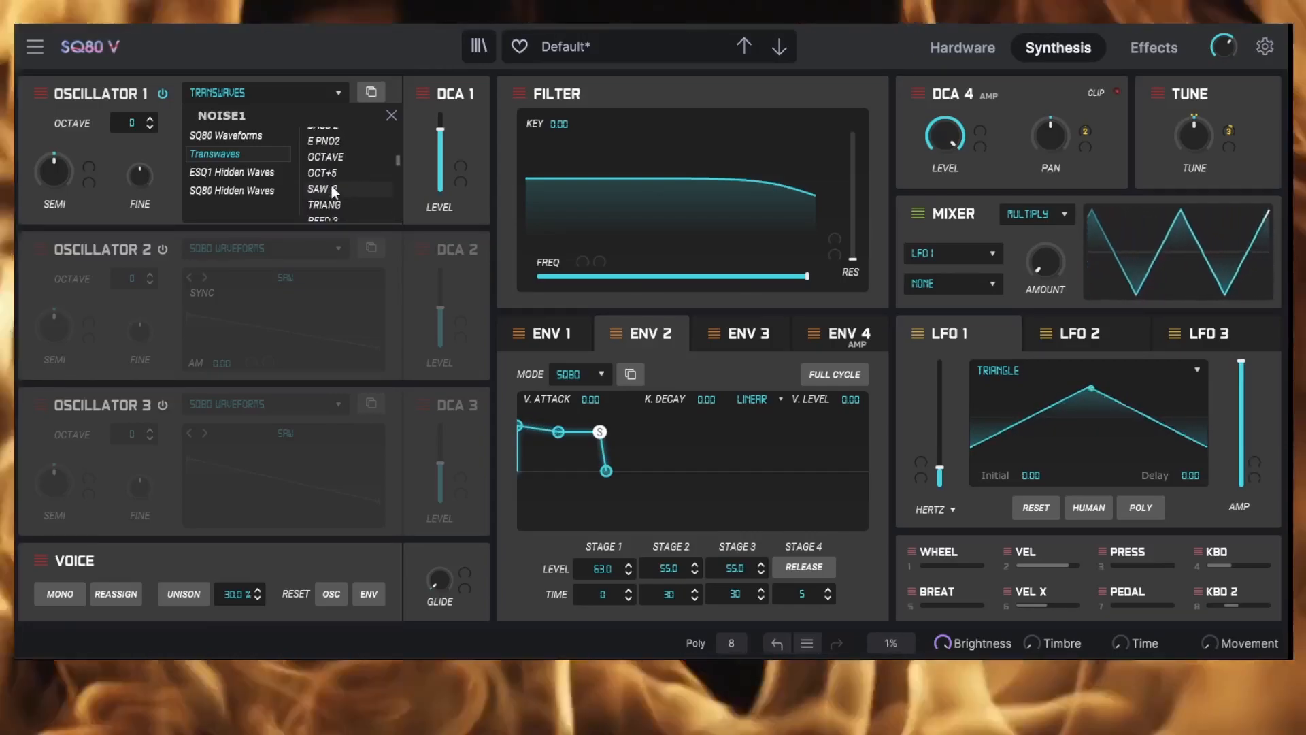
pyautogui.click(332, 189)
pyautogui.click(333, 199)
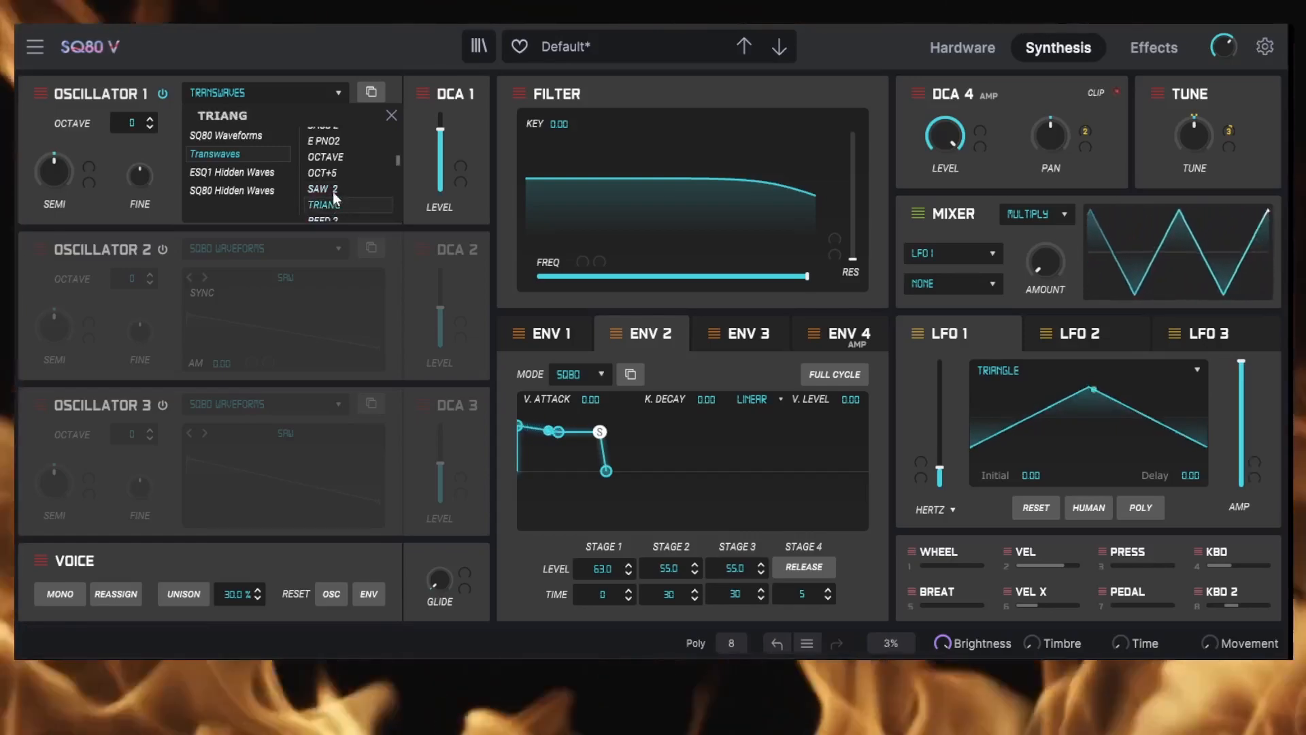
pyautogui.click(329, 157)
pyautogui.click(329, 141)
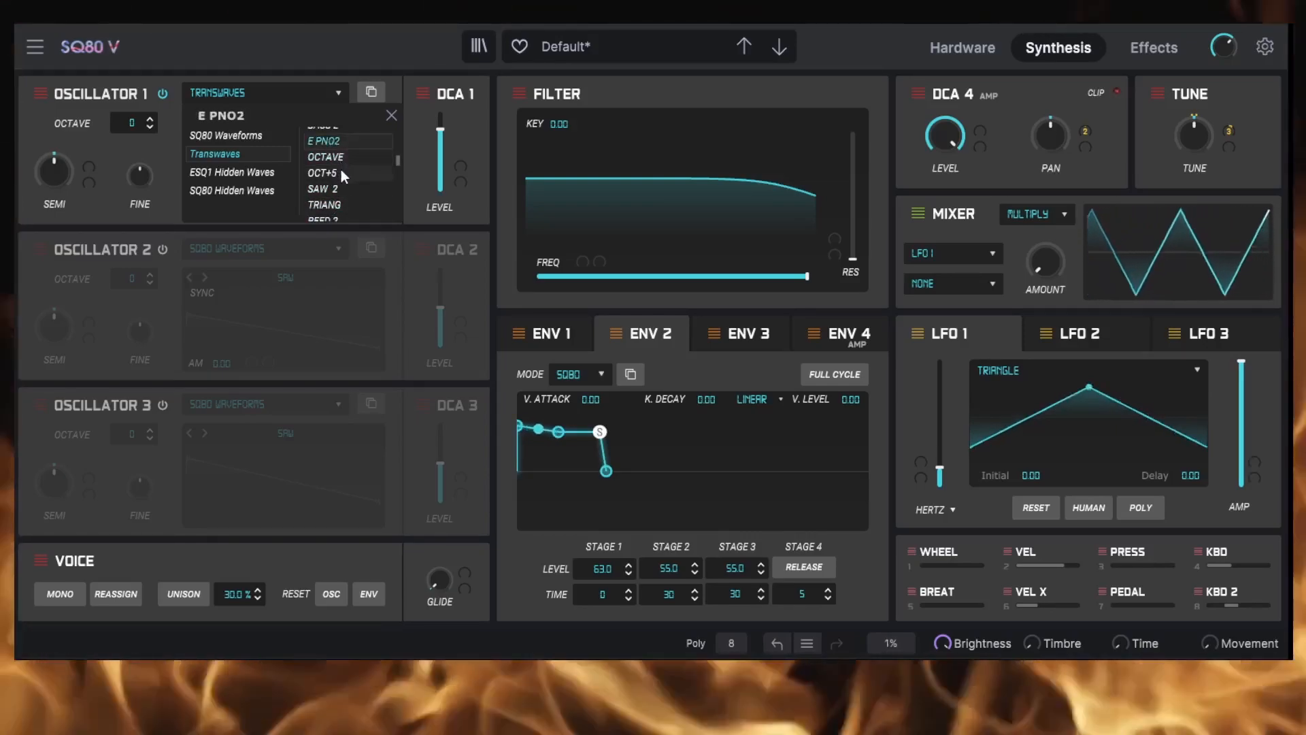
# Choose the BELL 2 Transwave for oscillator 1 and close the waveform list.
pyautogui.scroll(-3, 373, 174)
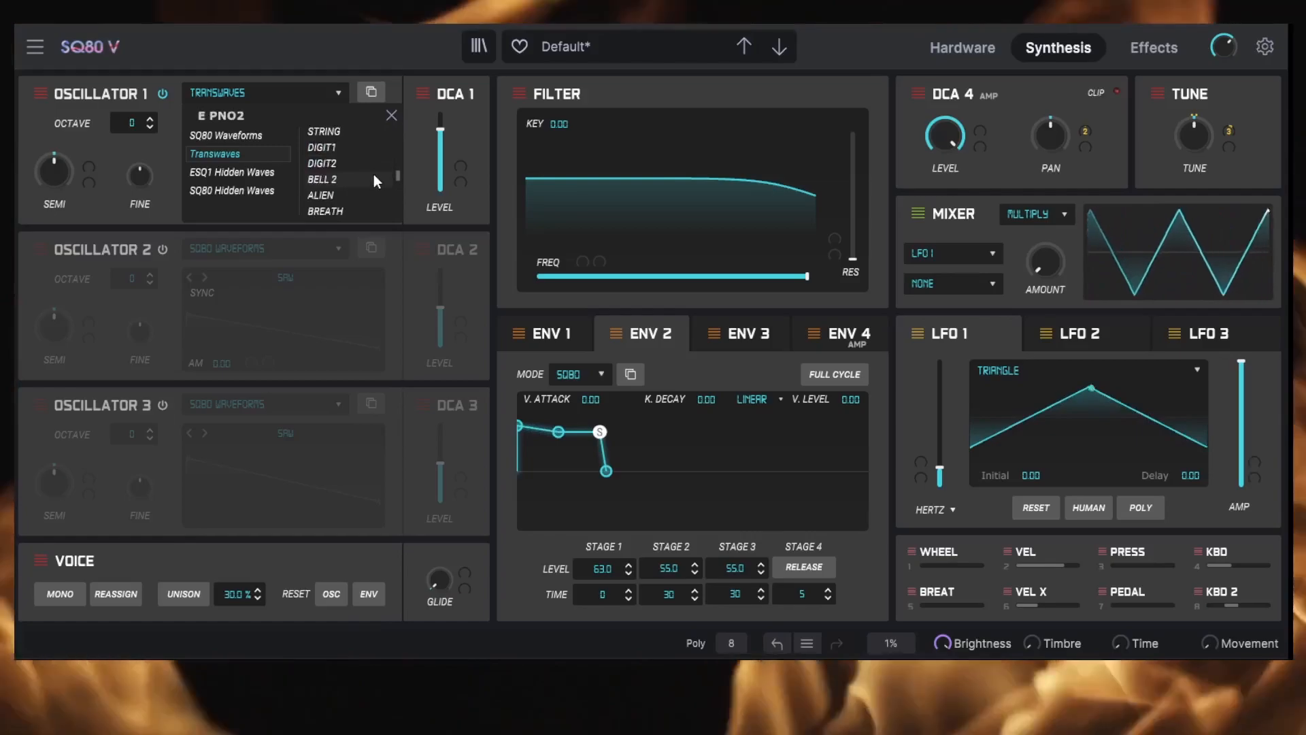
pyautogui.click(353, 179)
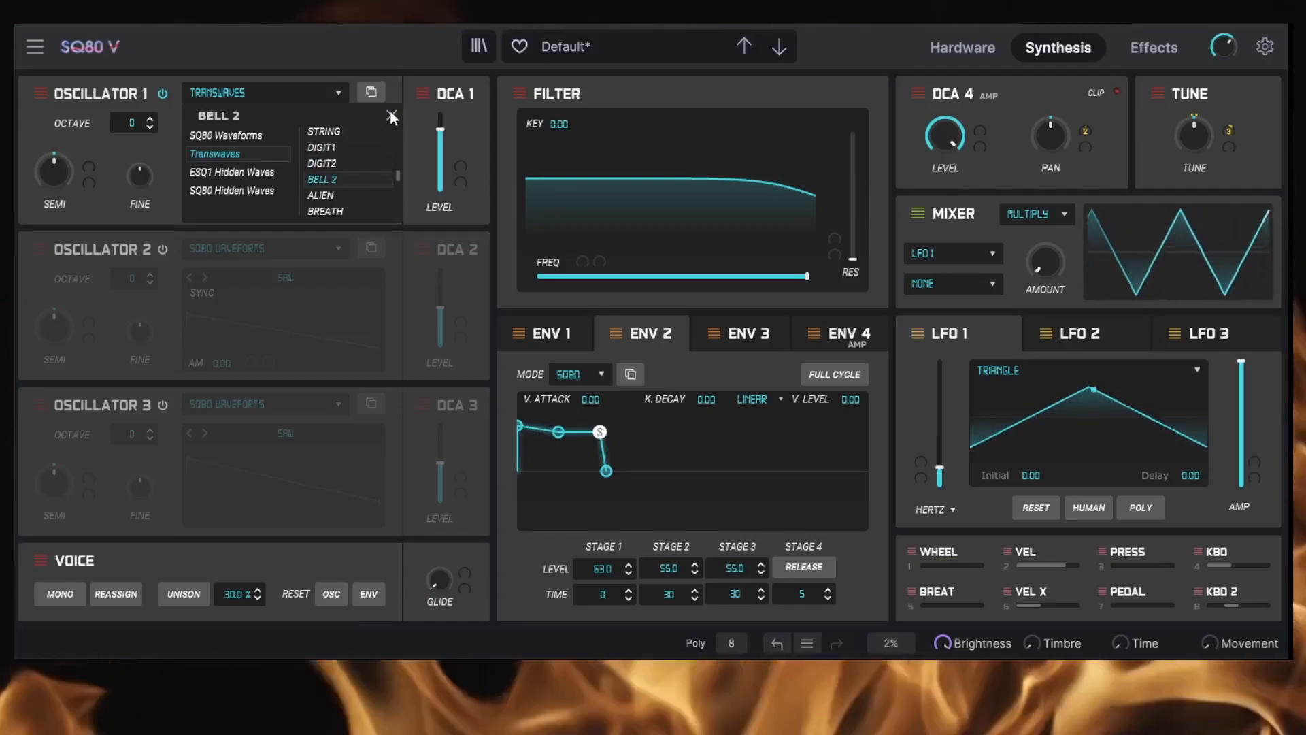
pyautogui.click(391, 116)
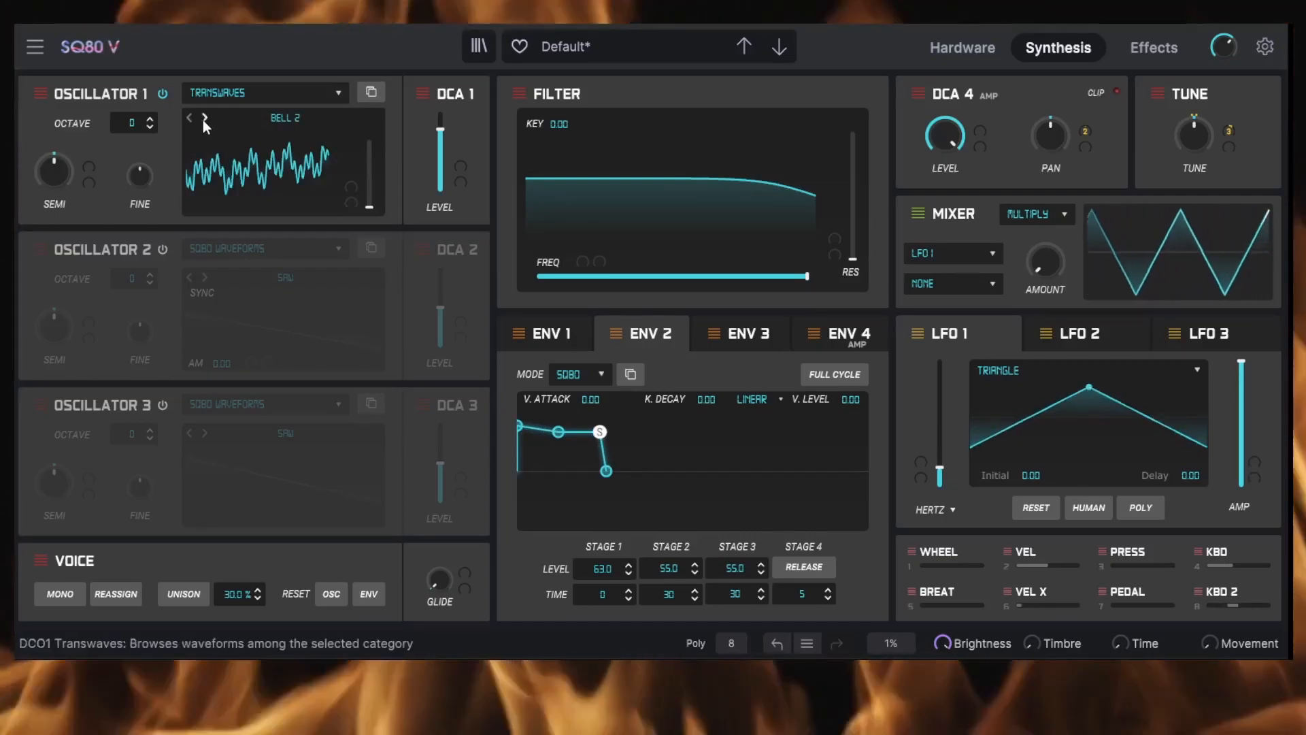
# Advance oscillator 1 to the ALIEN waveform and switch to the Hardware view.
pyautogui.click(204, 119)
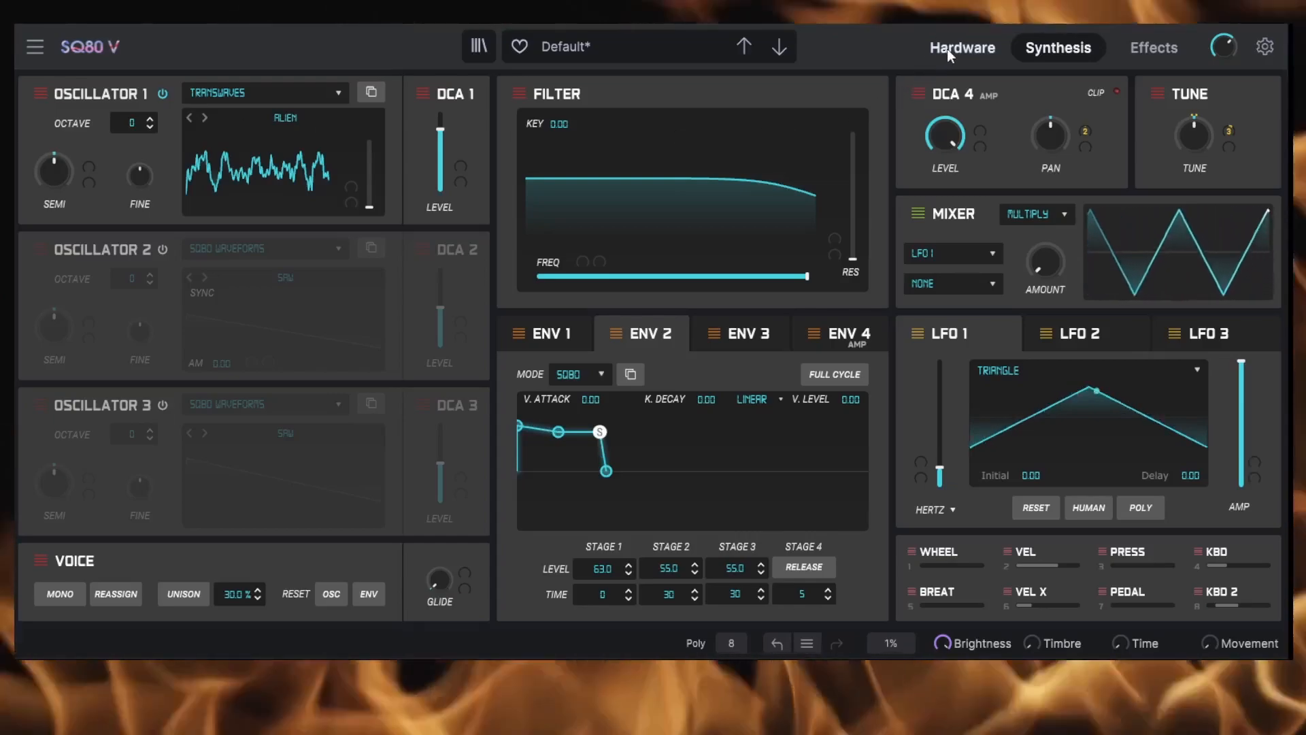
pyautogui.click(947, 49)
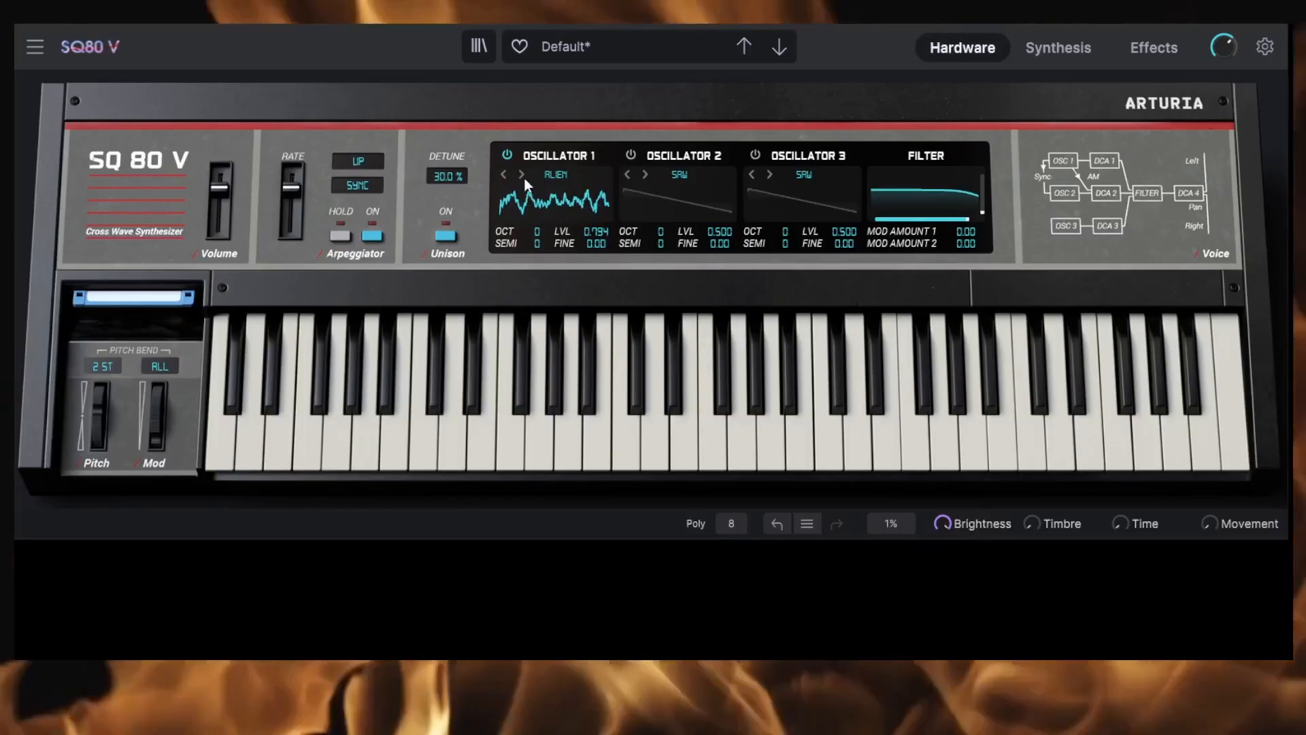
# Compare the BREATH and ALIEN waveforms on oscillator 1, switch to the Synthesis view, and leave ALIEN selected.
pyautogui.click(507, 174)
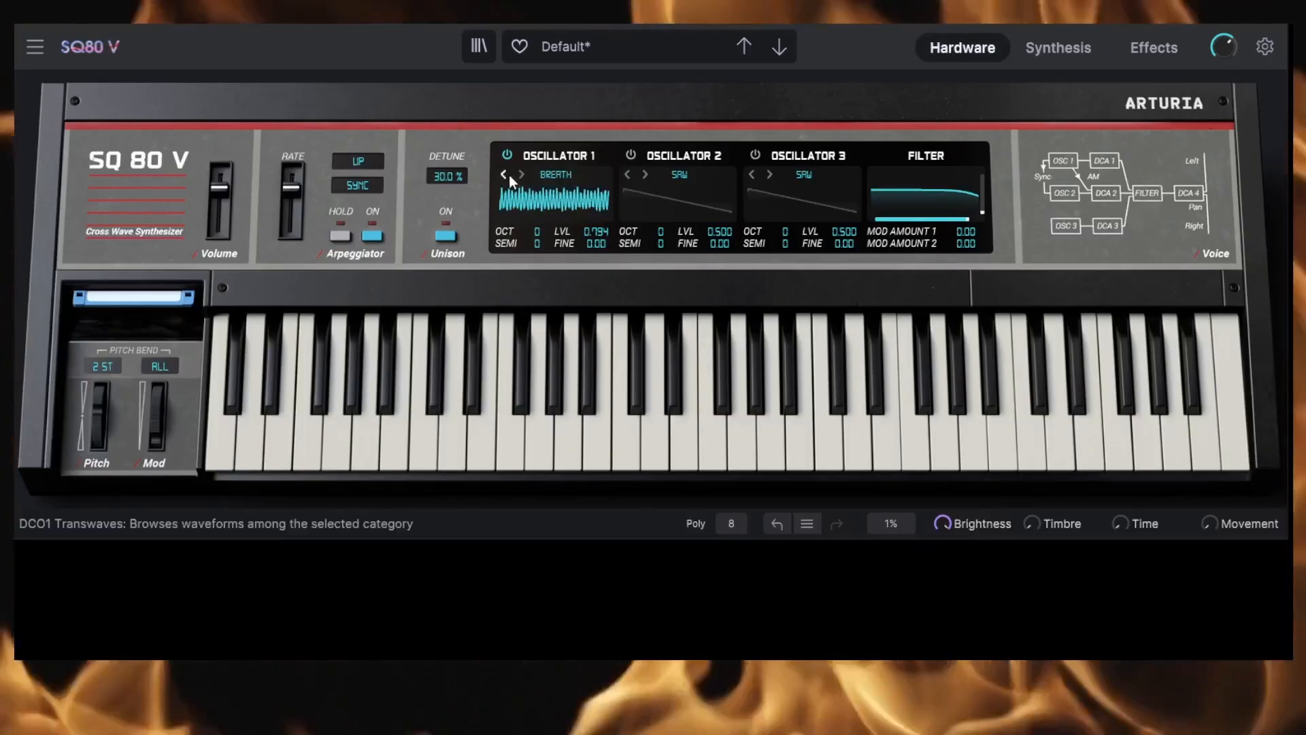
pyautogui.click(521, 174)
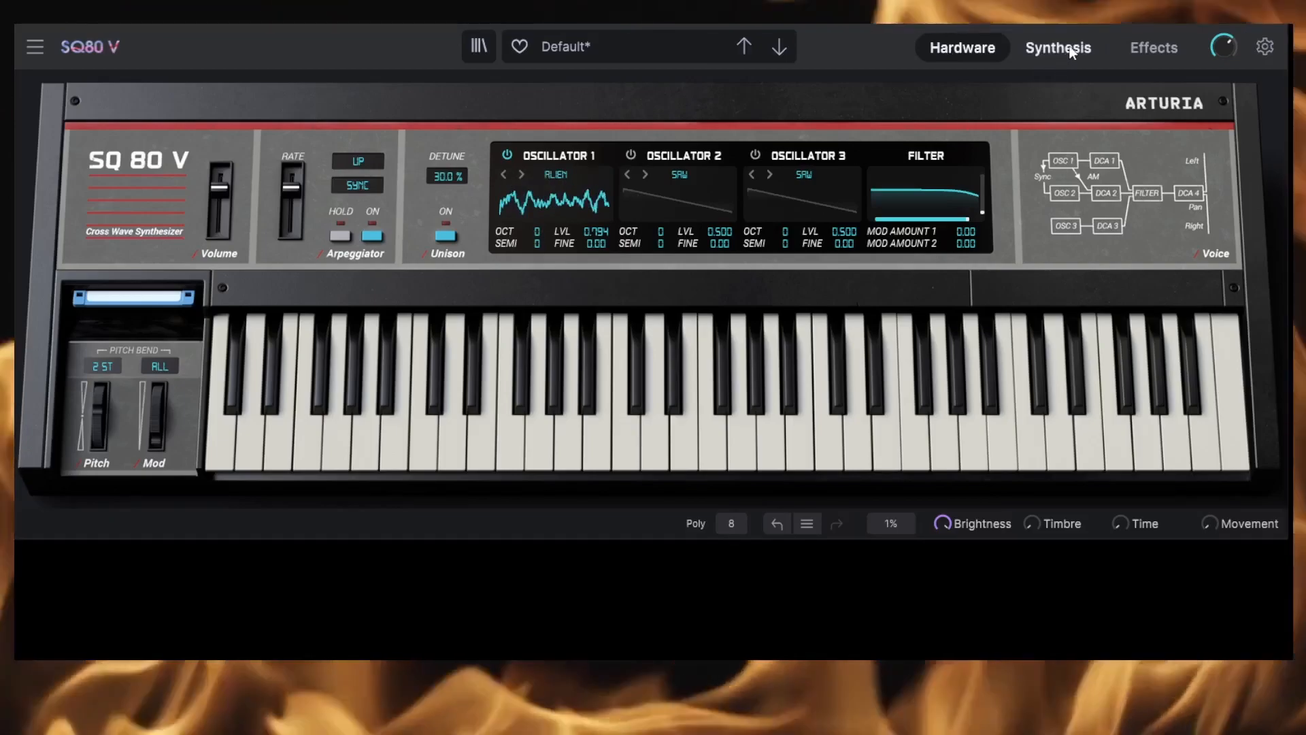
pyautogui.click(1061, 48)
pyautogui.click(205, 119)
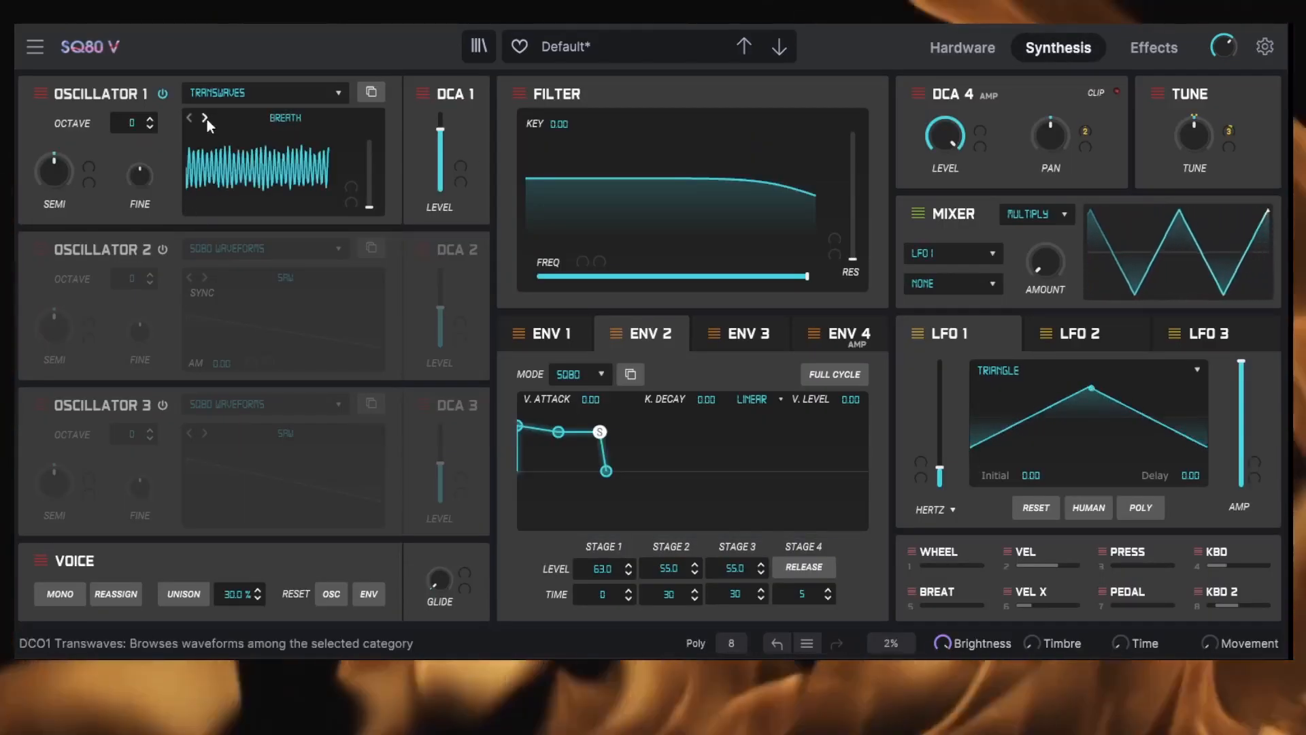
pyautogui.click(190, 118)
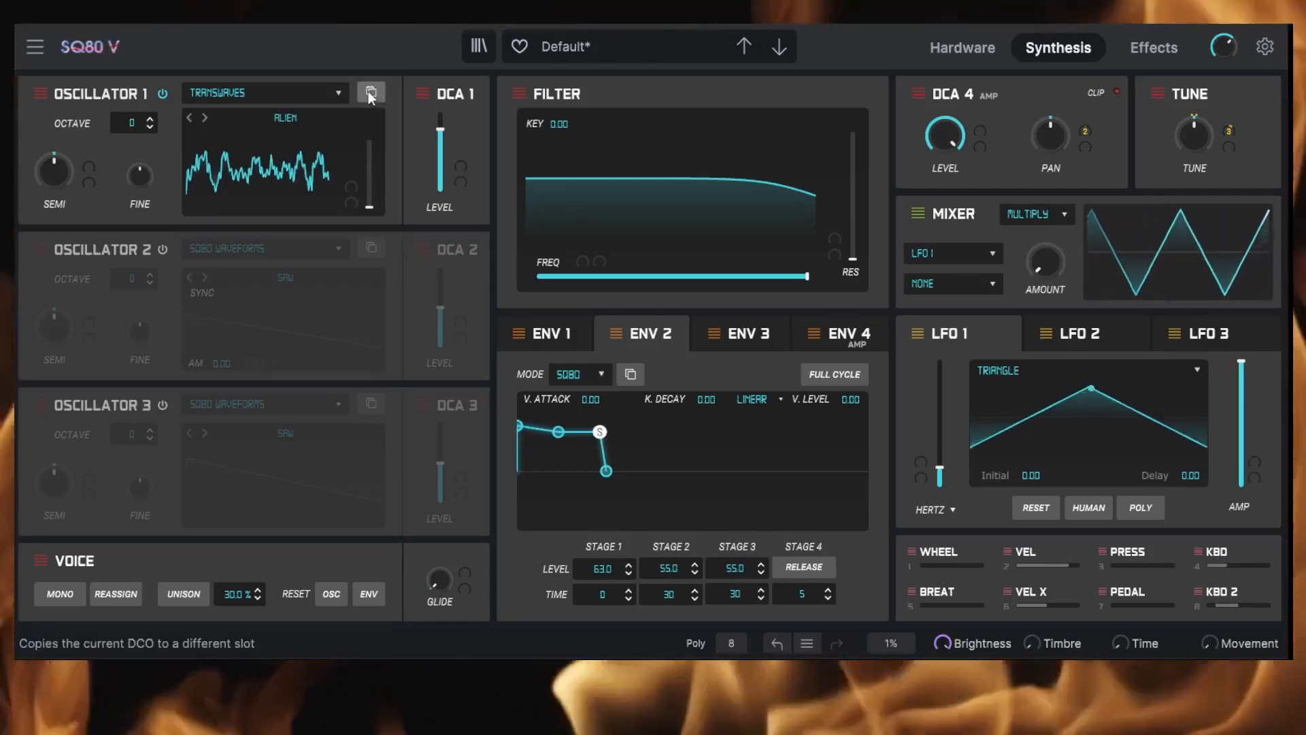
# Copy oscillator 1 to DCO 2 and change oscillator 2 to the SQUARE Transwave.
pyautogui.click(367, 92)
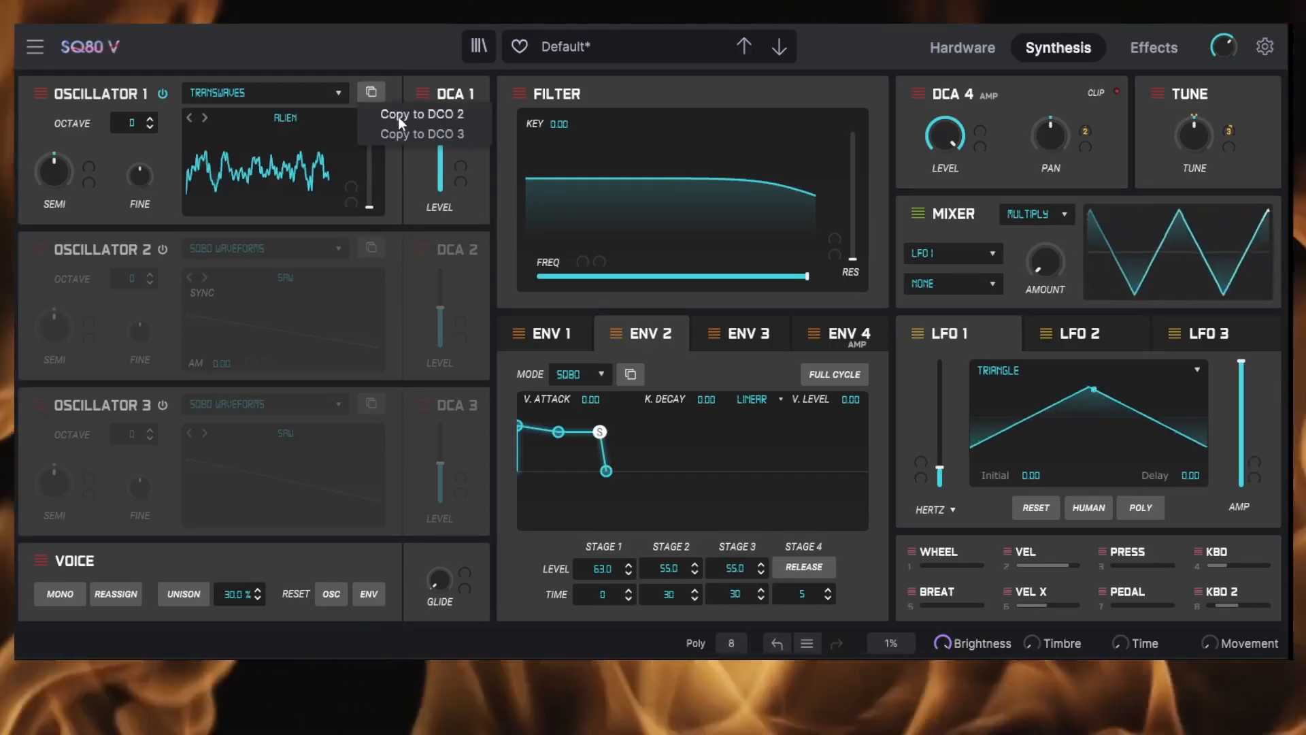
pyautogui.click(398, 116)
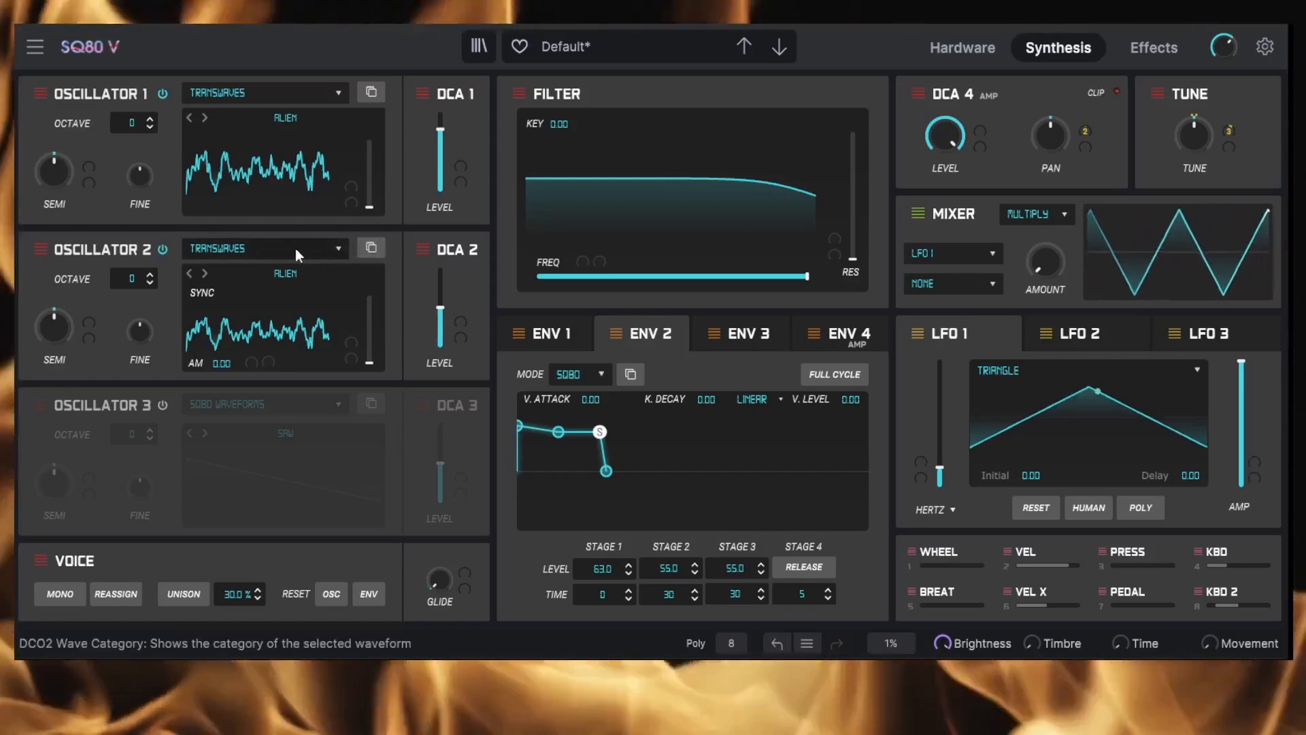
pyautogui.click(295, 247)
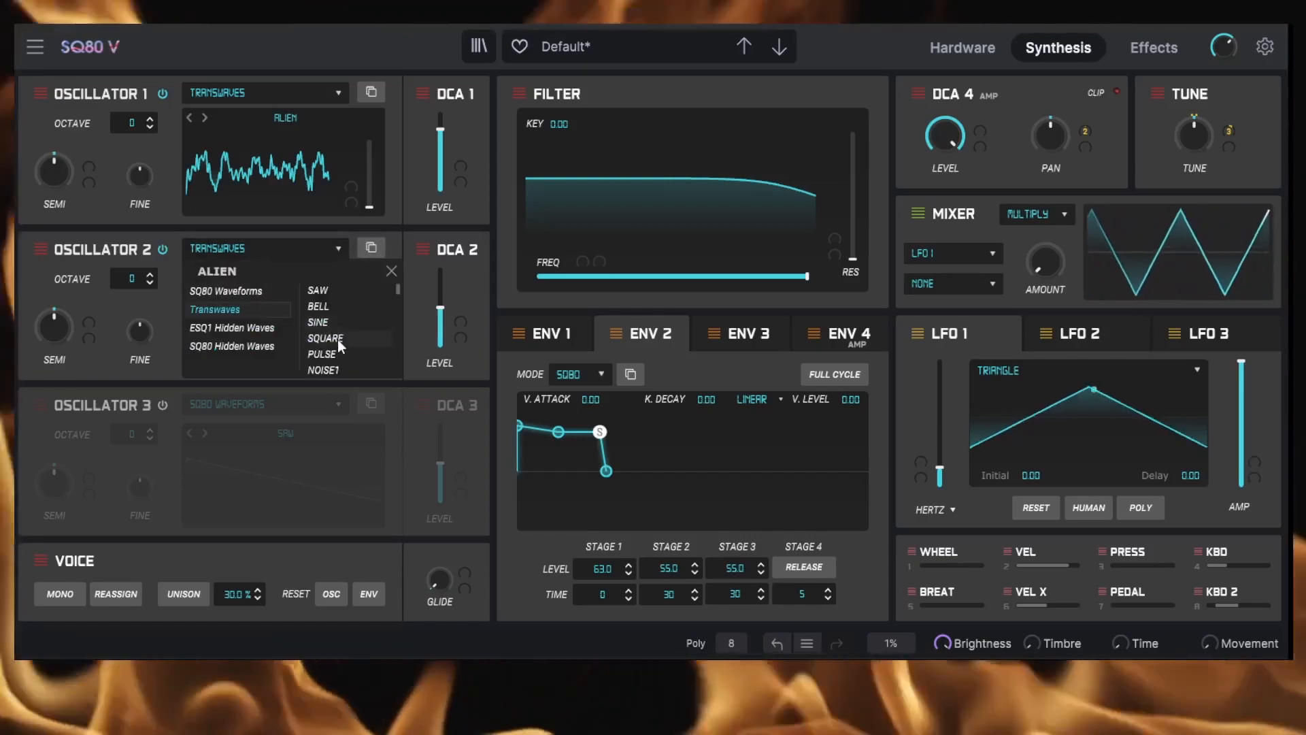
pyautogui.click(326, 338)
pyautogui.click(393, 270)
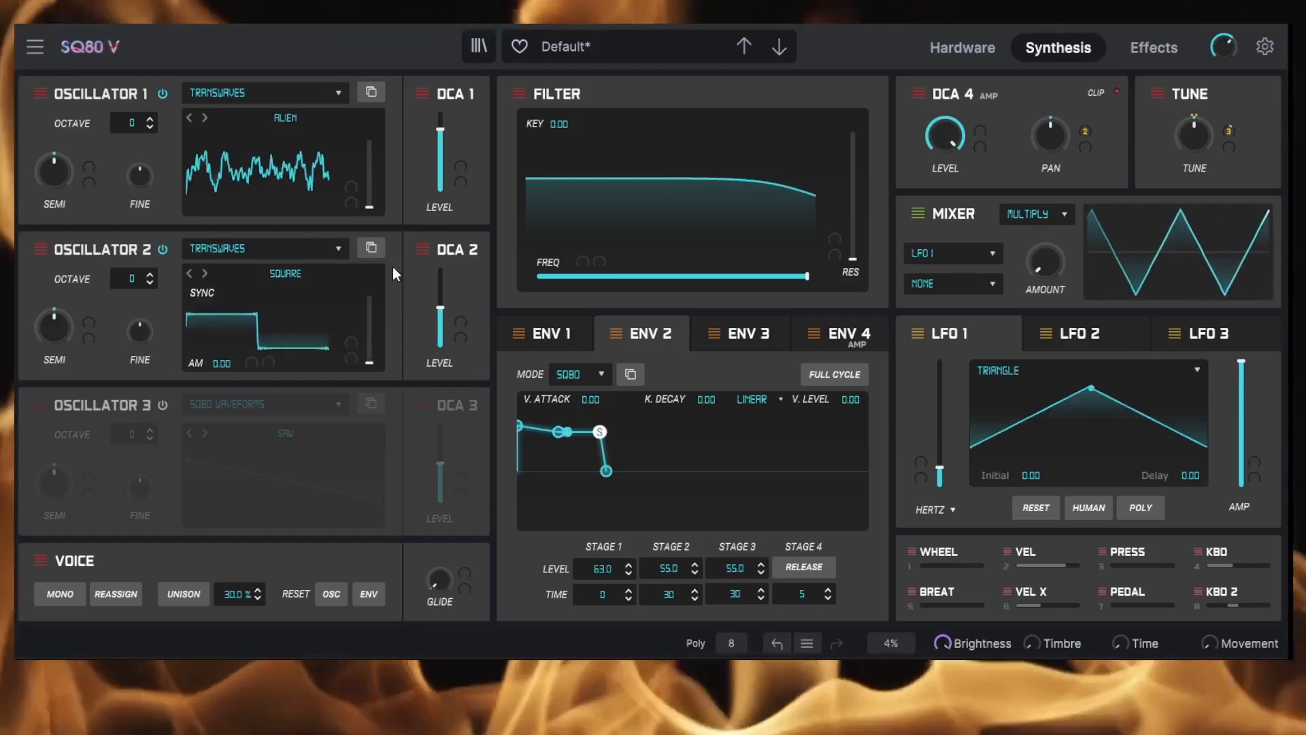
# Raise the DCA 2 level to 0.752 and try lowering the DCA 1 level to 0.500.
pyautogui.moveTo(441, 308)
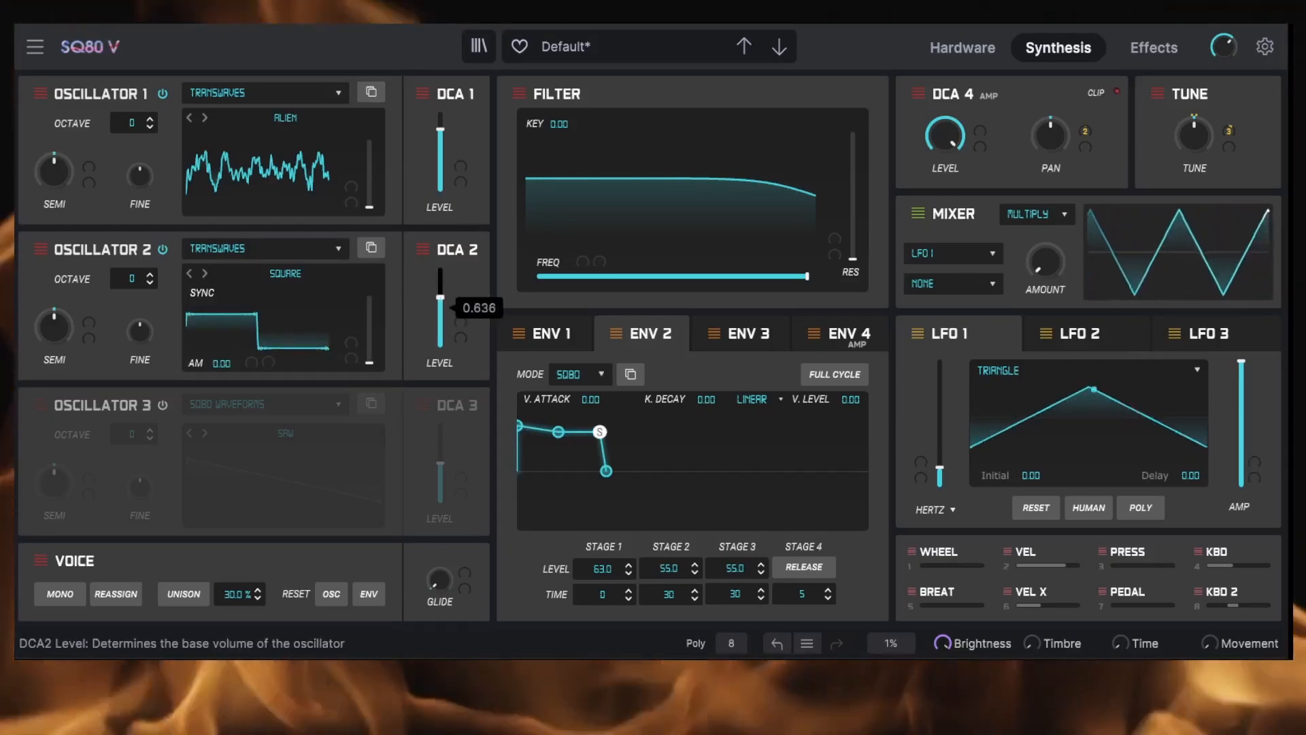
pyautogui.moveTo(441, 298); pyautogui.dragTo(441, 288)
pyautogui.moveTo(442, 132)
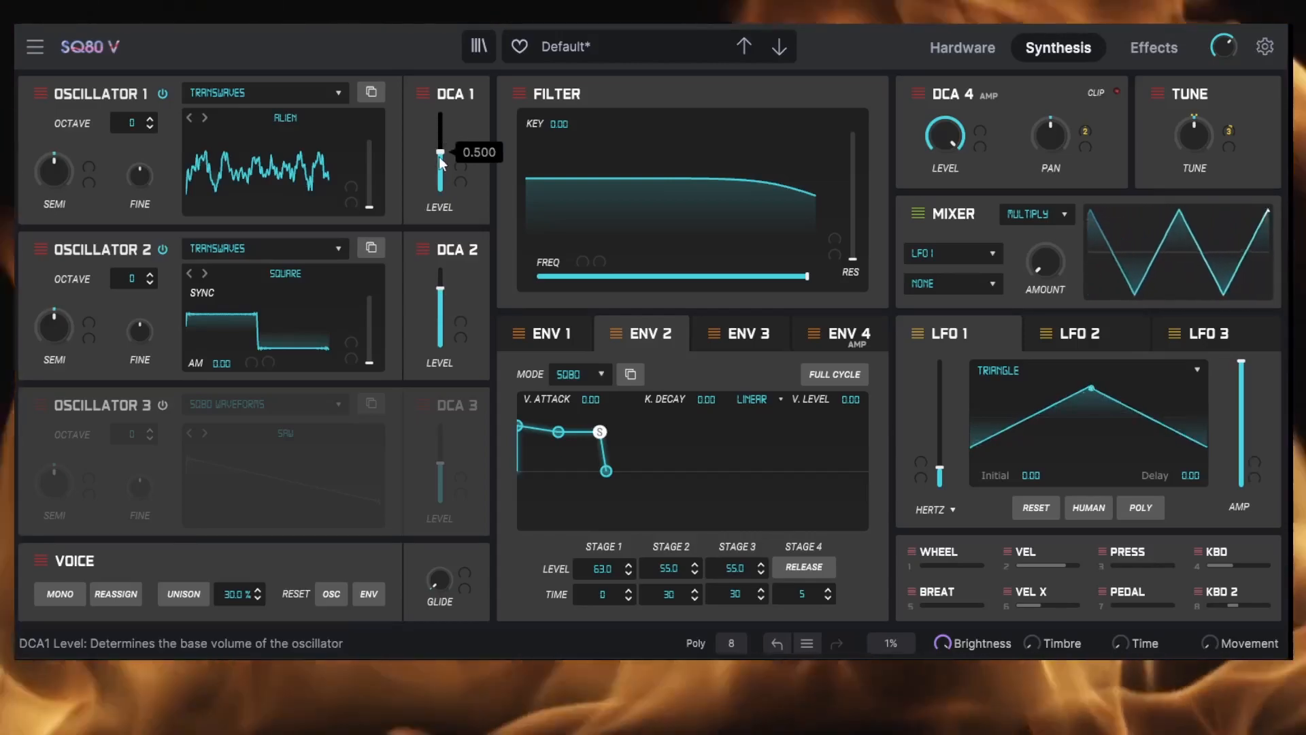
pyautogui.moveTo(439, 136)
pyautogui.mouseDown()
pyautogui.moveTo(439, 148)
pyautogui.moveTo(440, 121)
pyautogui.moveTo(444, 153)
pyautogui.mouseUp()
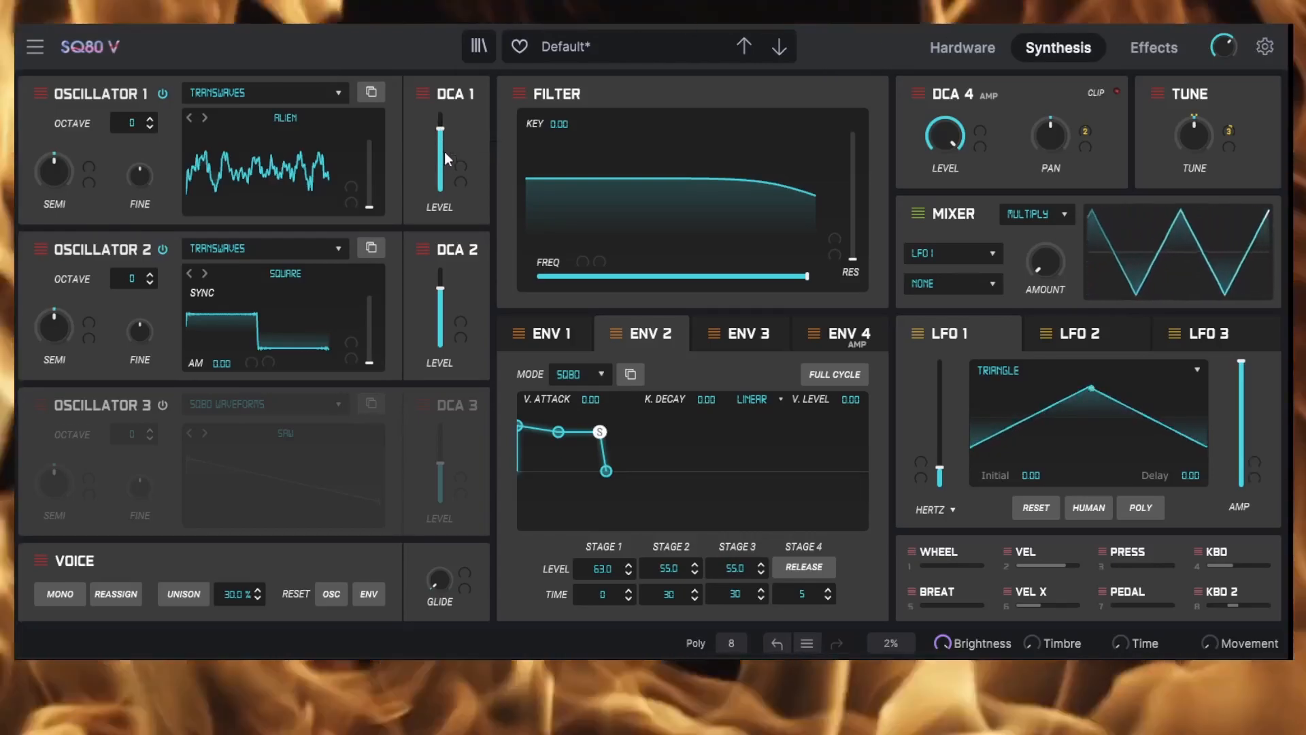
pyautogui.click(442, 290)
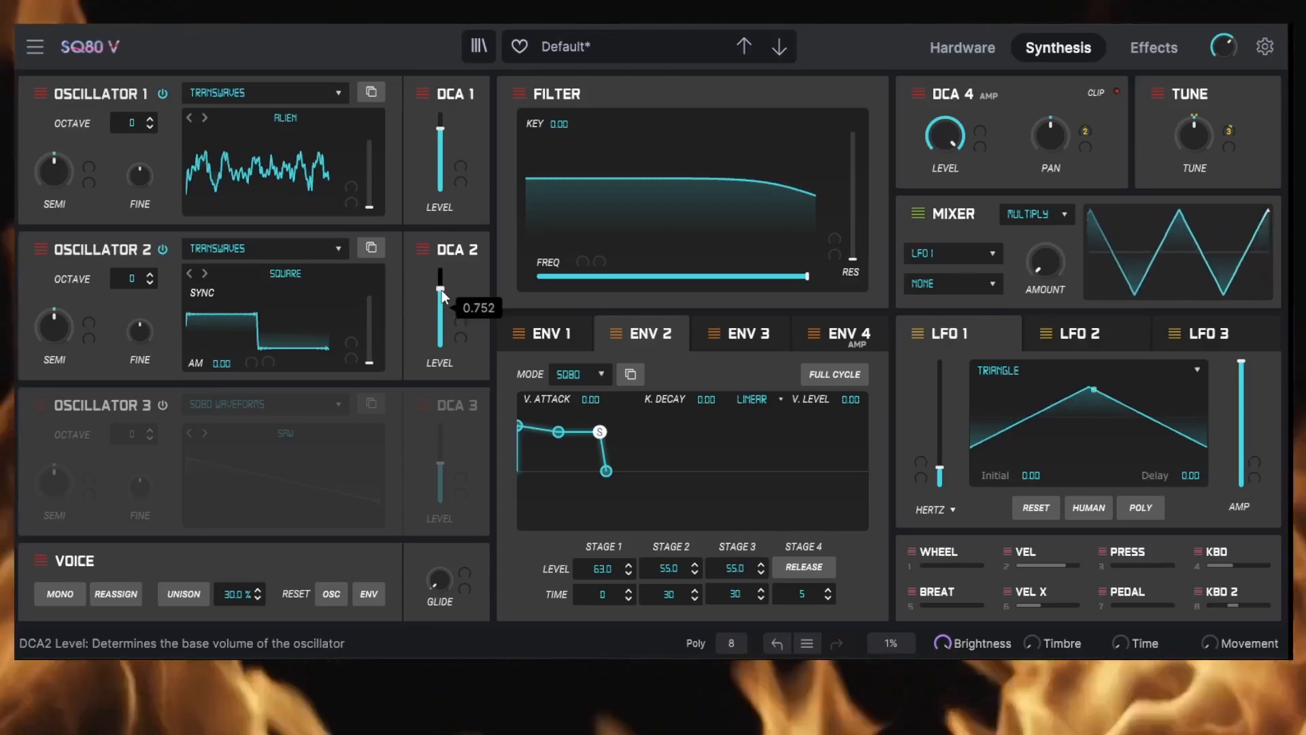
# Copy oscillator 2 to DCO 3 and raise the DCA 3 level.
pyautogui.click(372, 249)
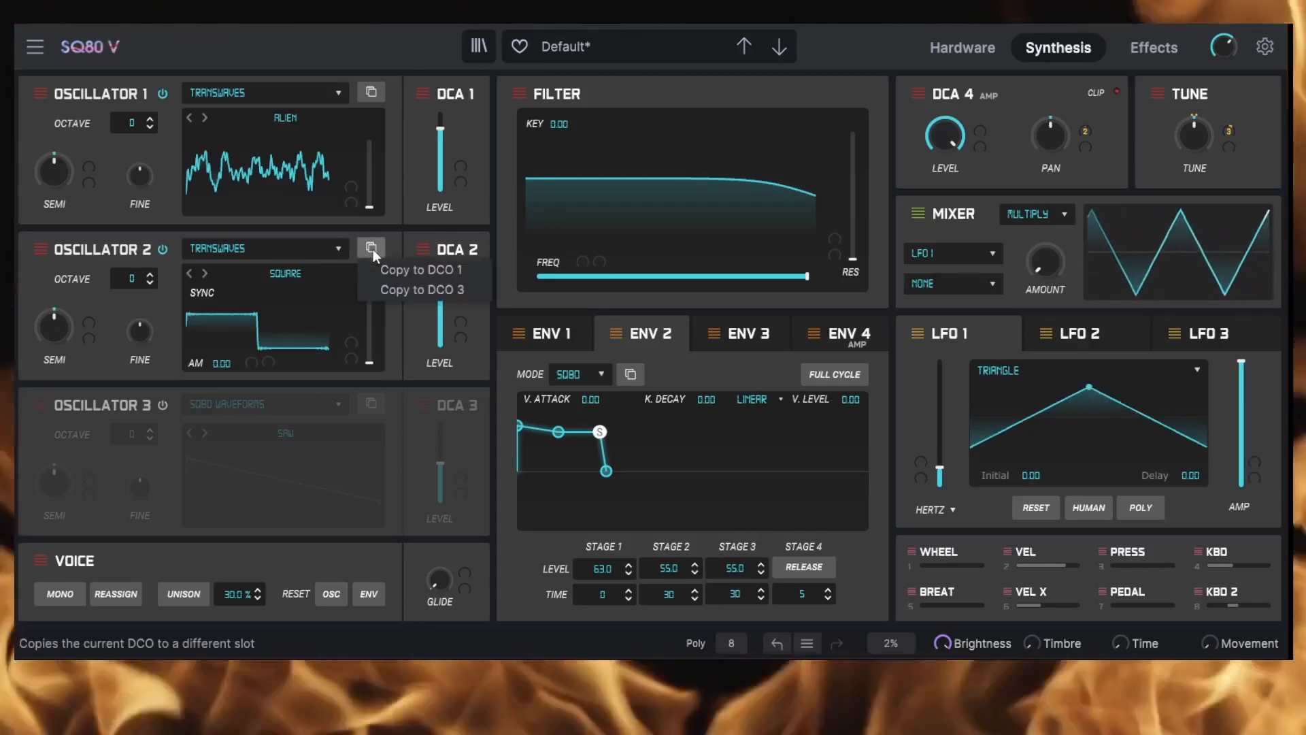
pyautogui.click(409, 291)
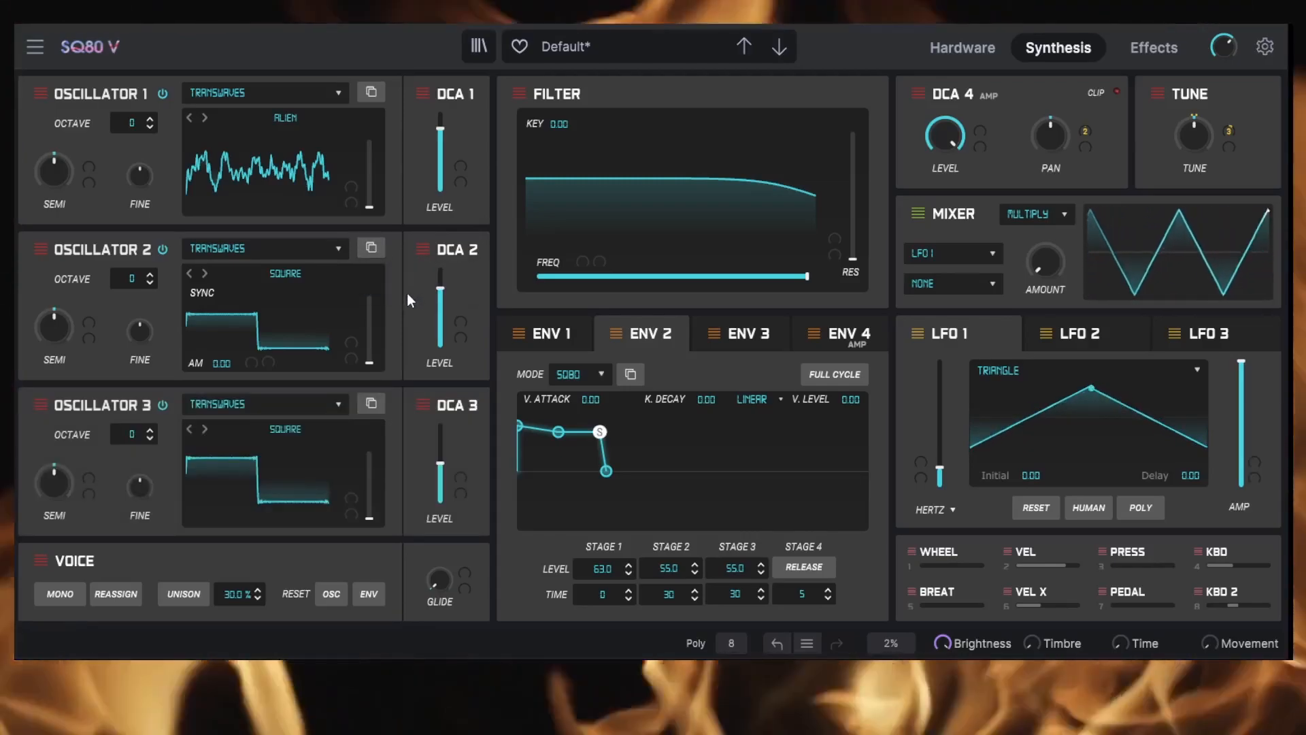
pyautogui.moveTo(443, 468)
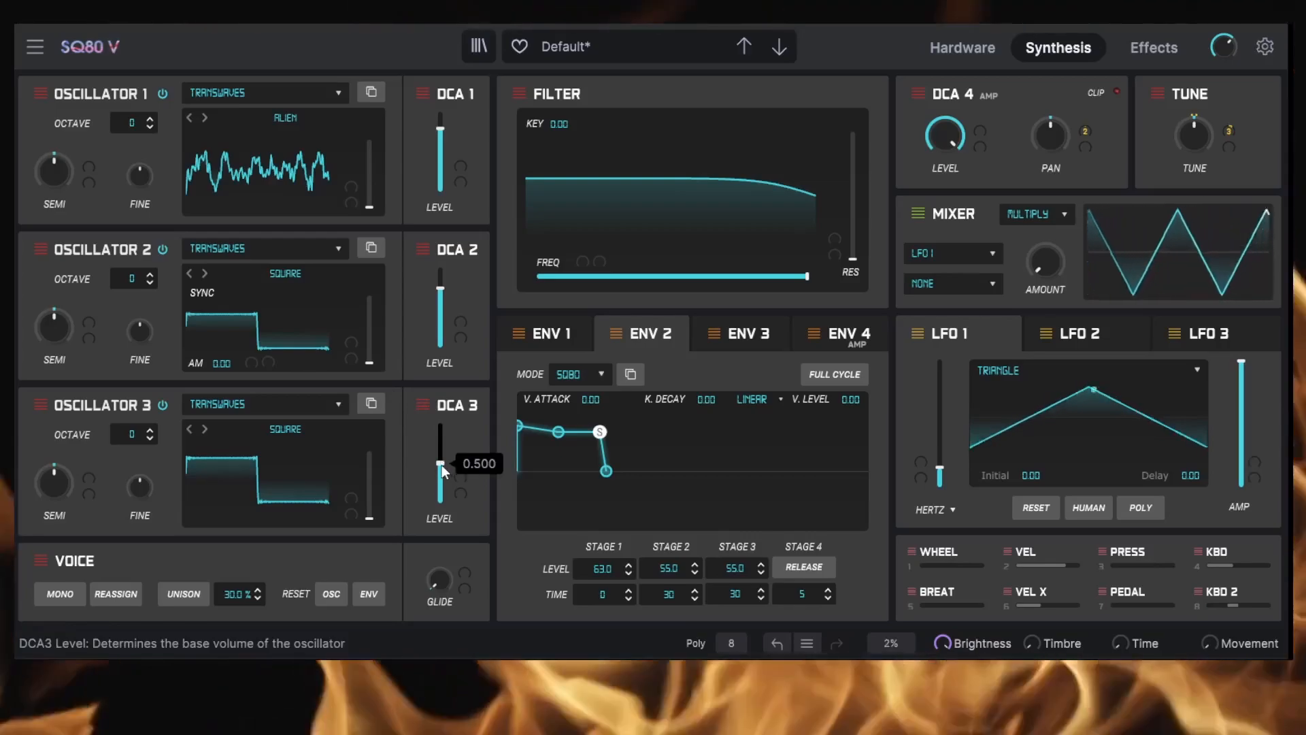
pyautogui.moveTo(441, 291)
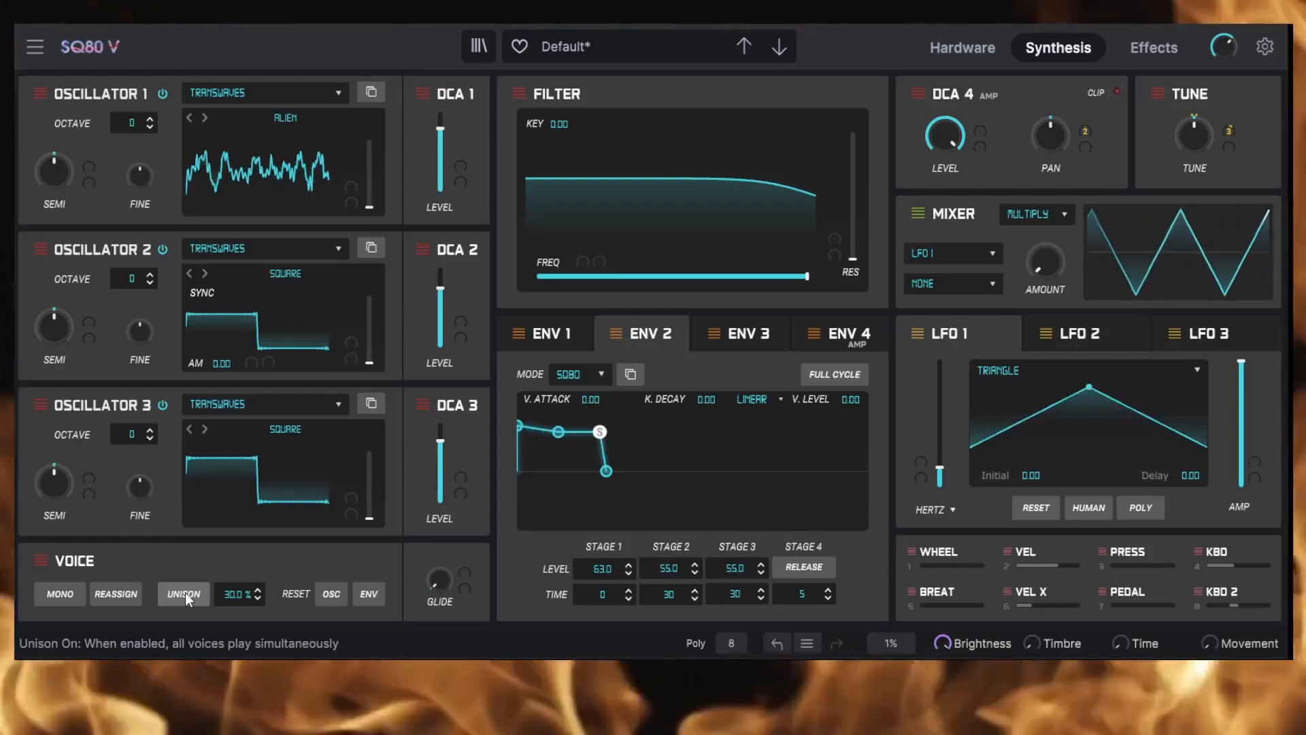
# Audition Unison and toggle the monophonic legato voice mode on and off.
pyautogui.click(185, 593)
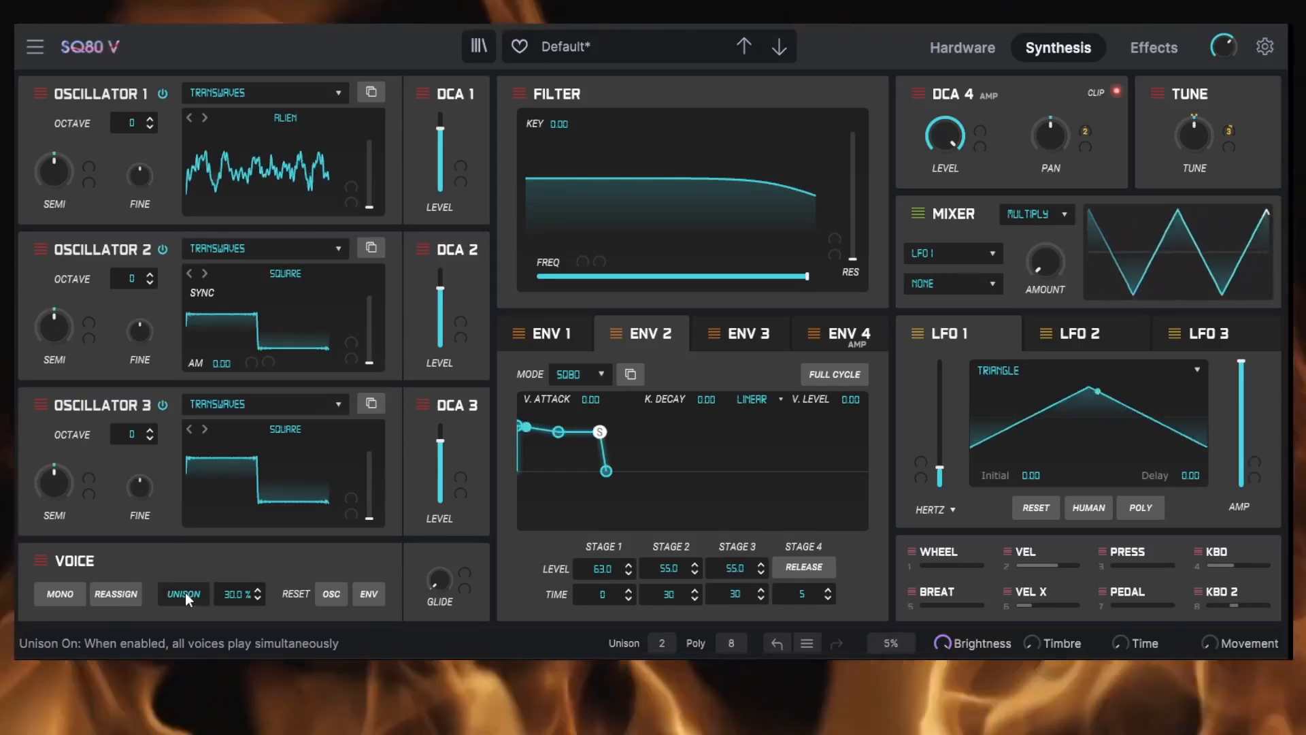
pyautogui.click(49, 599)
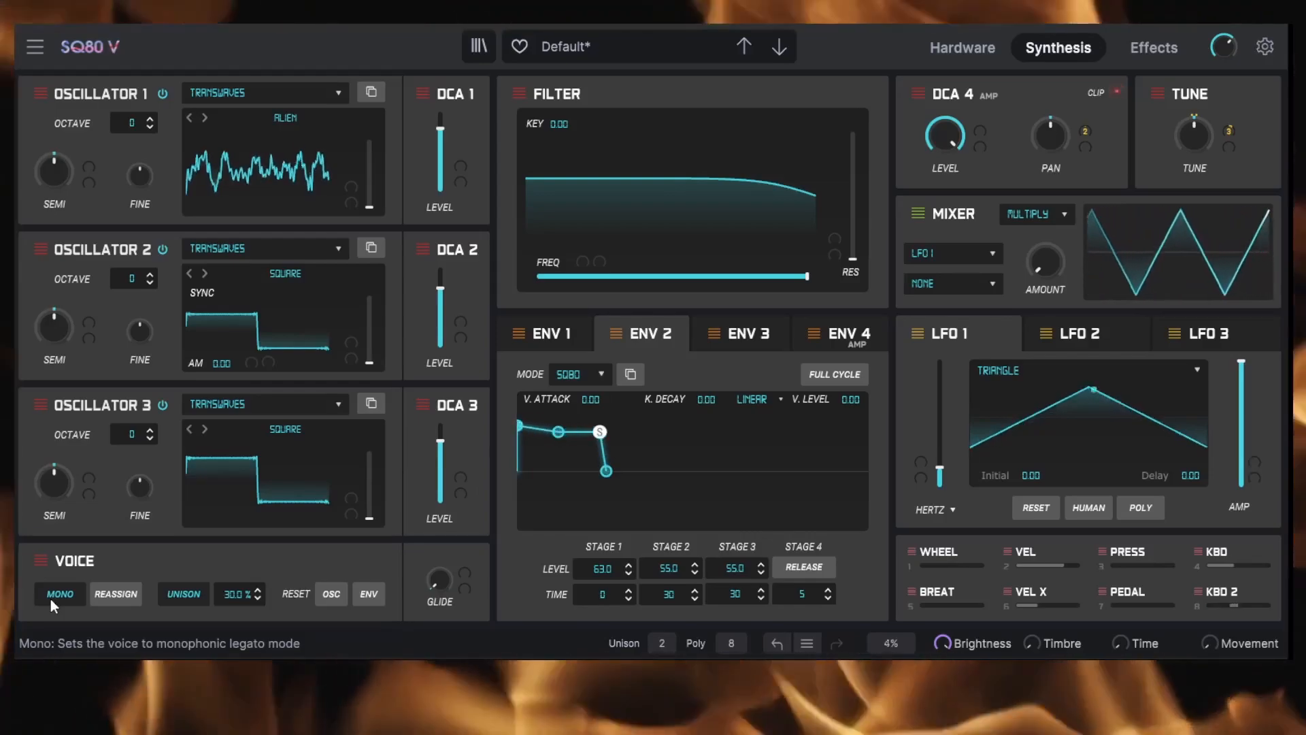
pyautogui.click(51, 599)
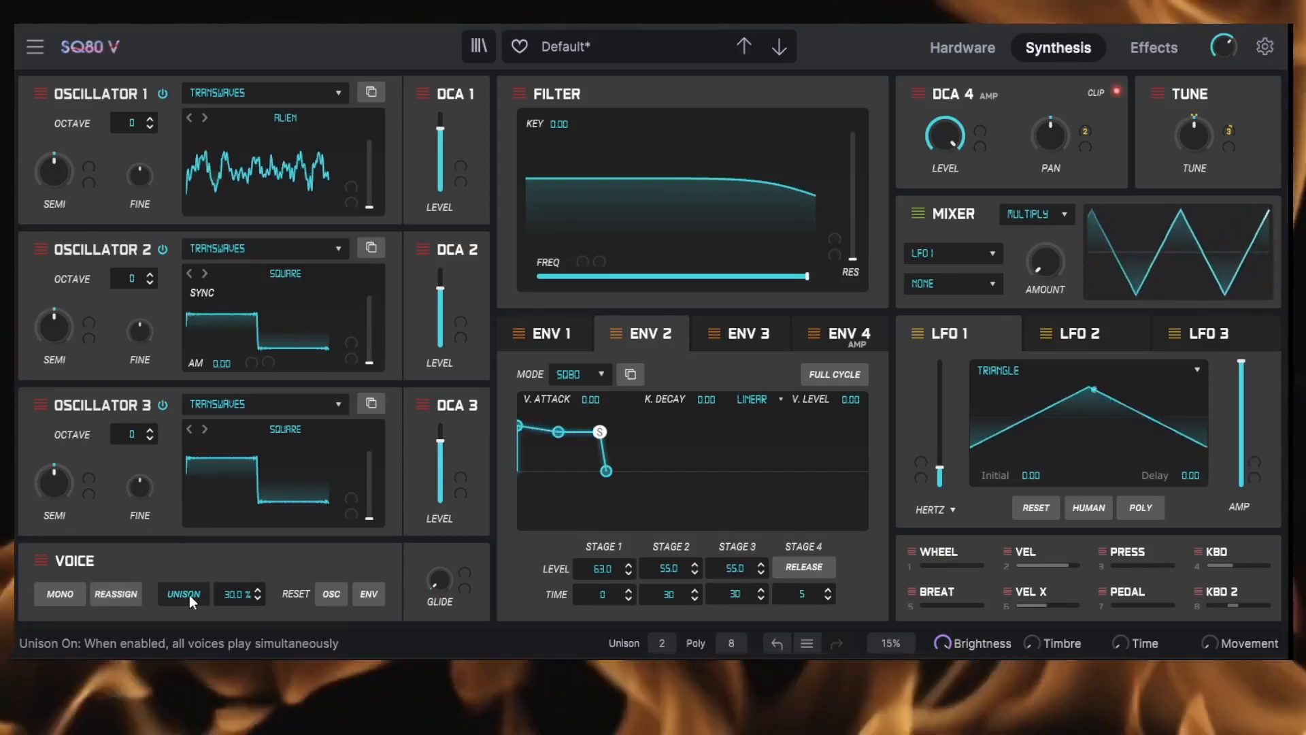
# Switch oscillator 1 to the SQ80 Waveforms category with the SAW waveform and close the waveform list.
pyautogui.click(231, 94)
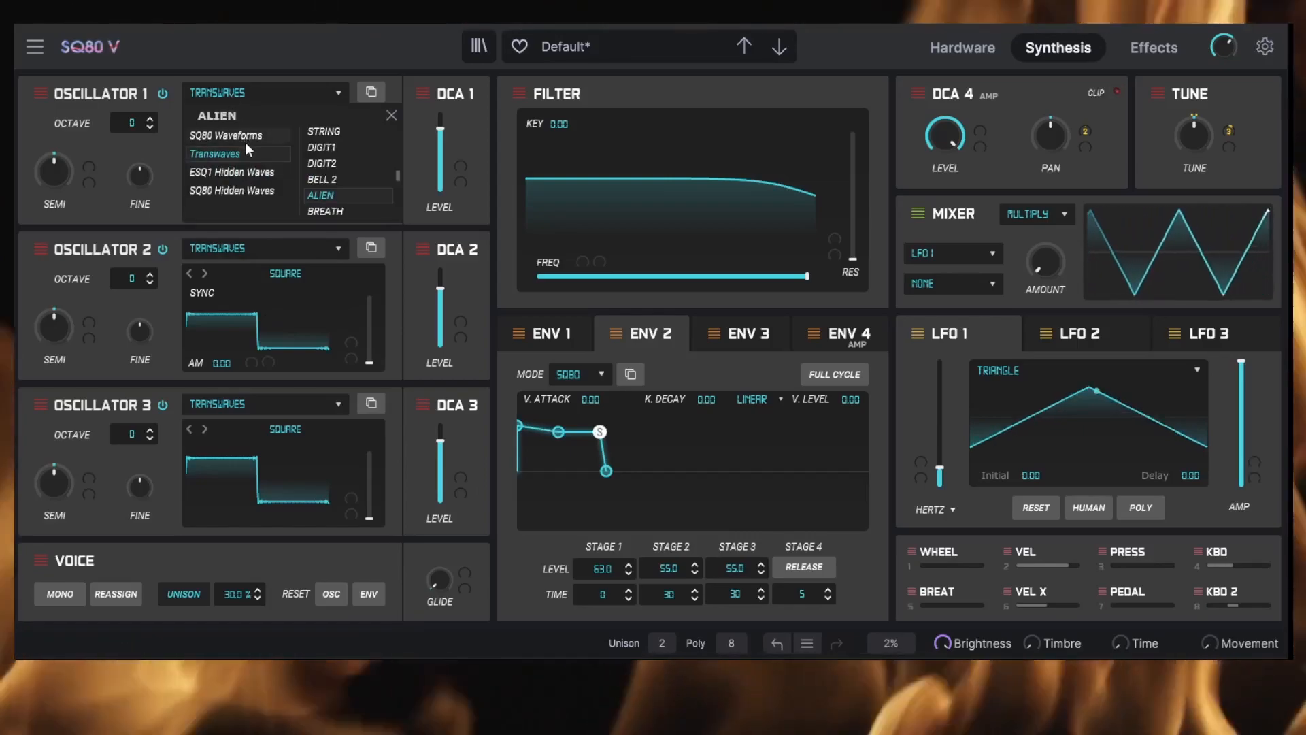
pyautogui.click(231, 135)
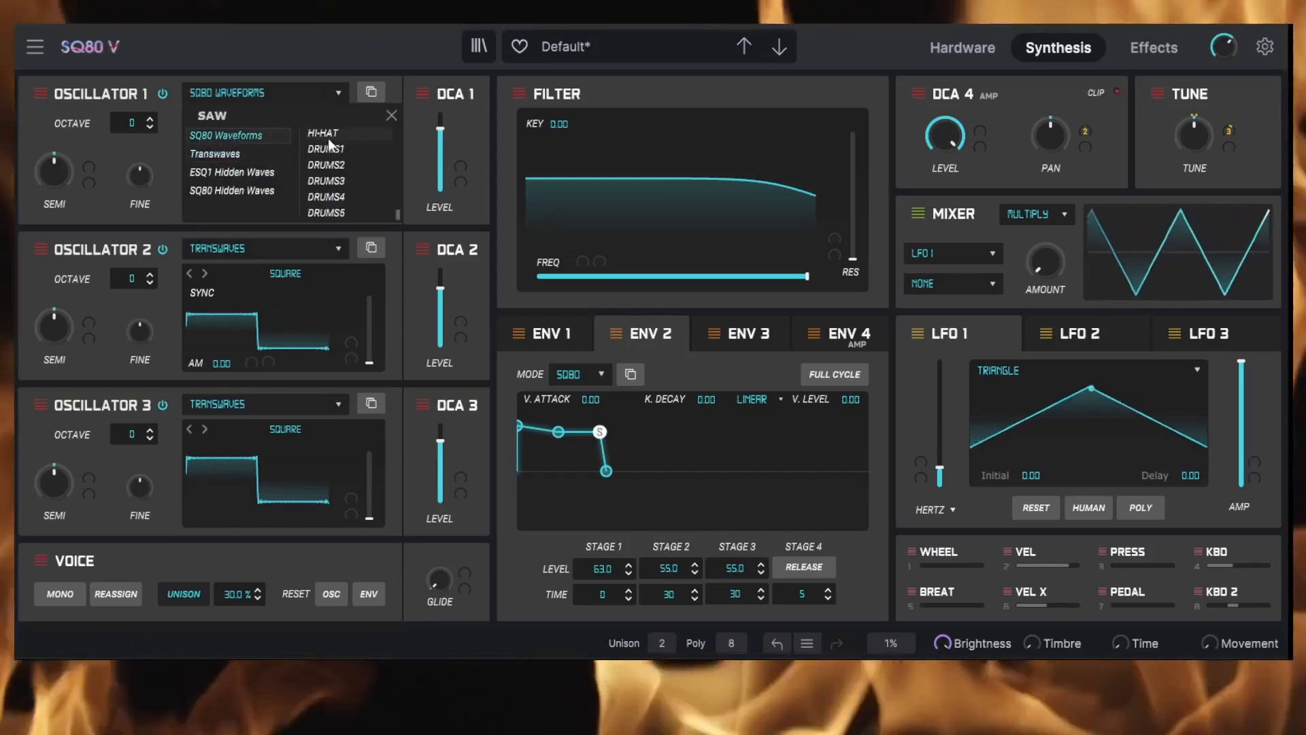
pyautogui.scroll(15, 330, 136)
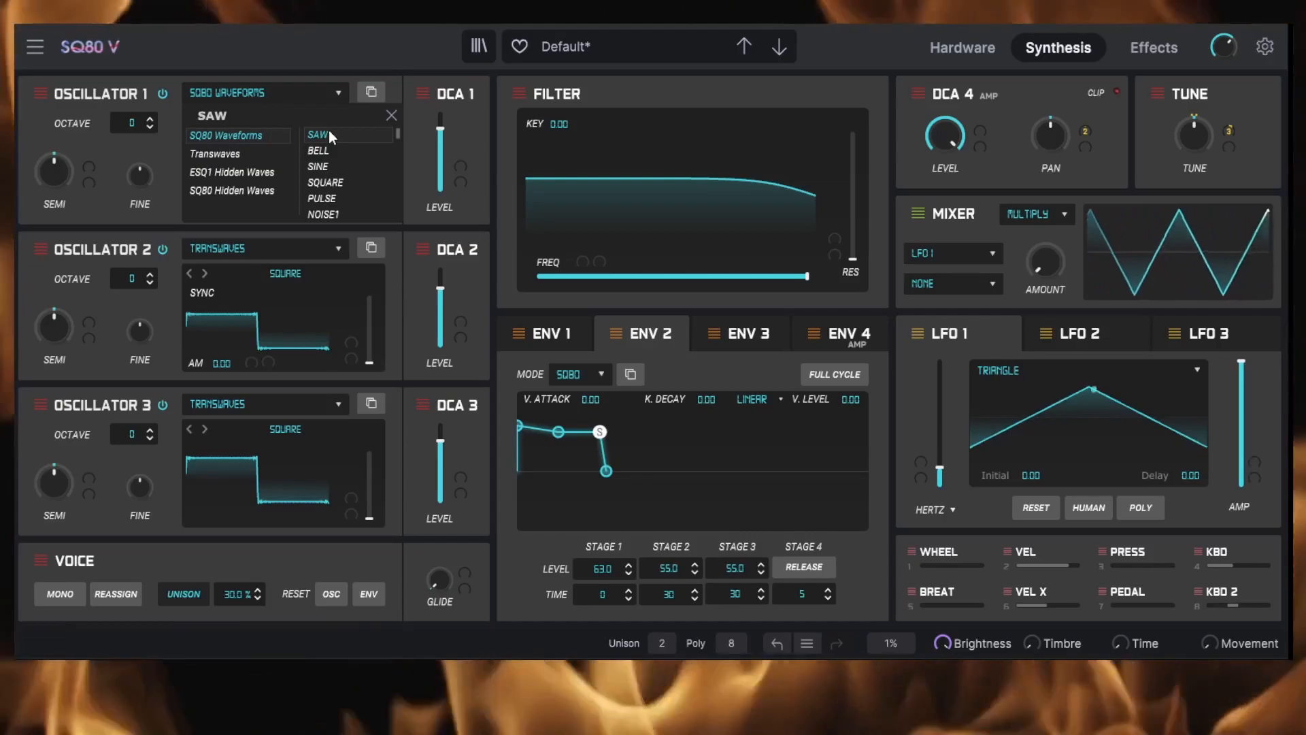
pyautogui.click(392, 115)
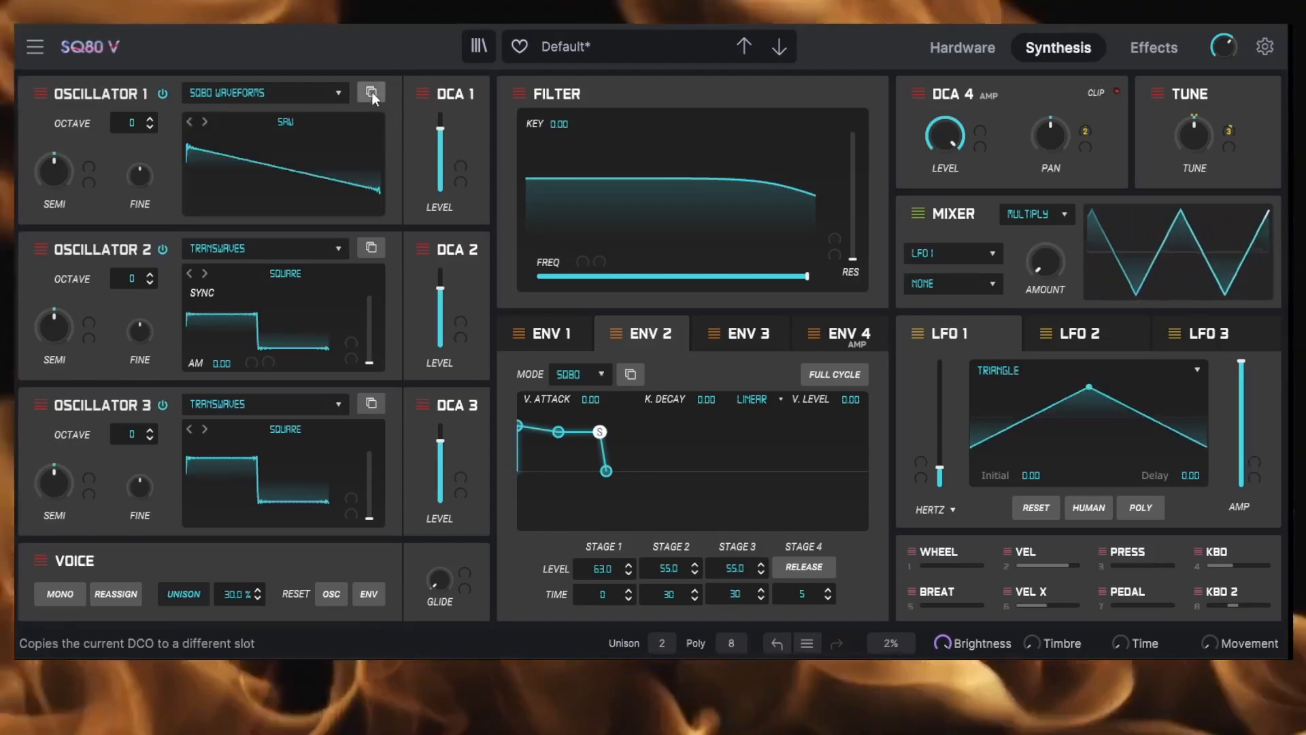
# Copy oscillator 1's SAW setup to DCO 2 and from there to DCO 3.
pyautogui.click(372, 92)
pyautogui.click(391, 116)
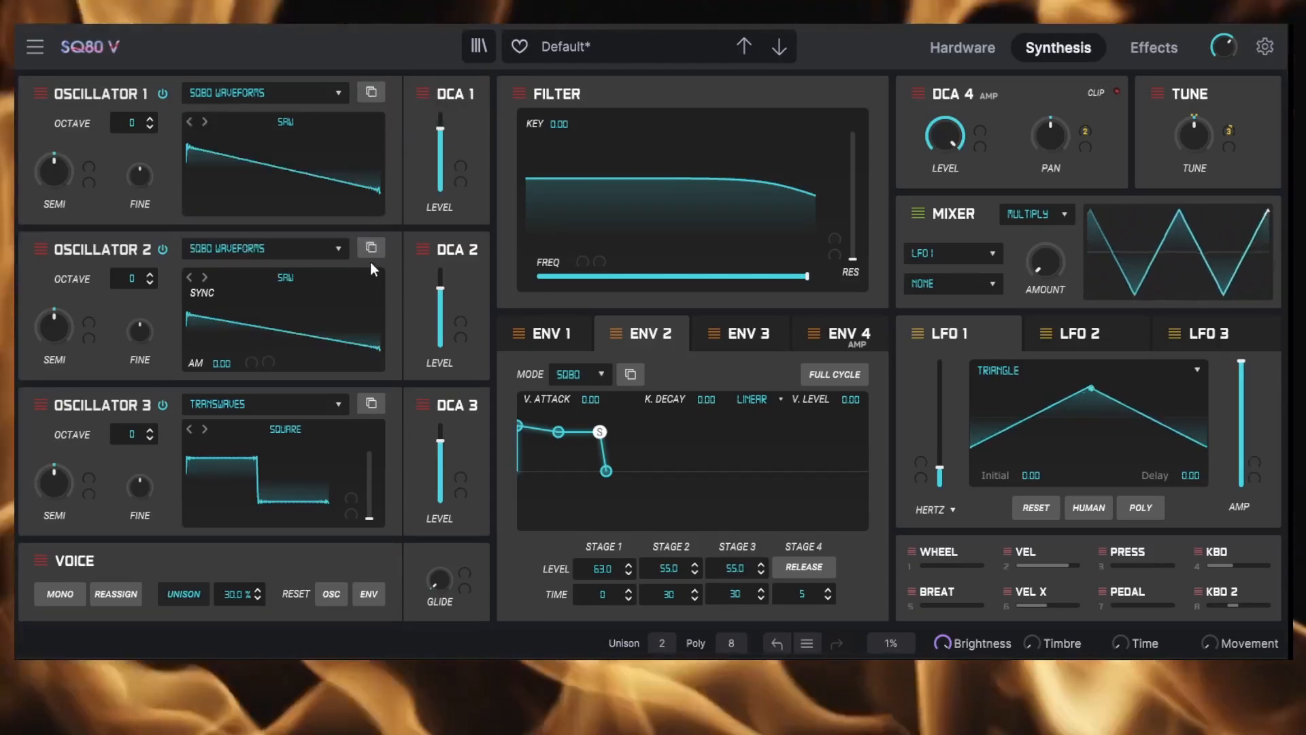
pyautogui.click(370, 247)
pyautogui.click(388, 290)
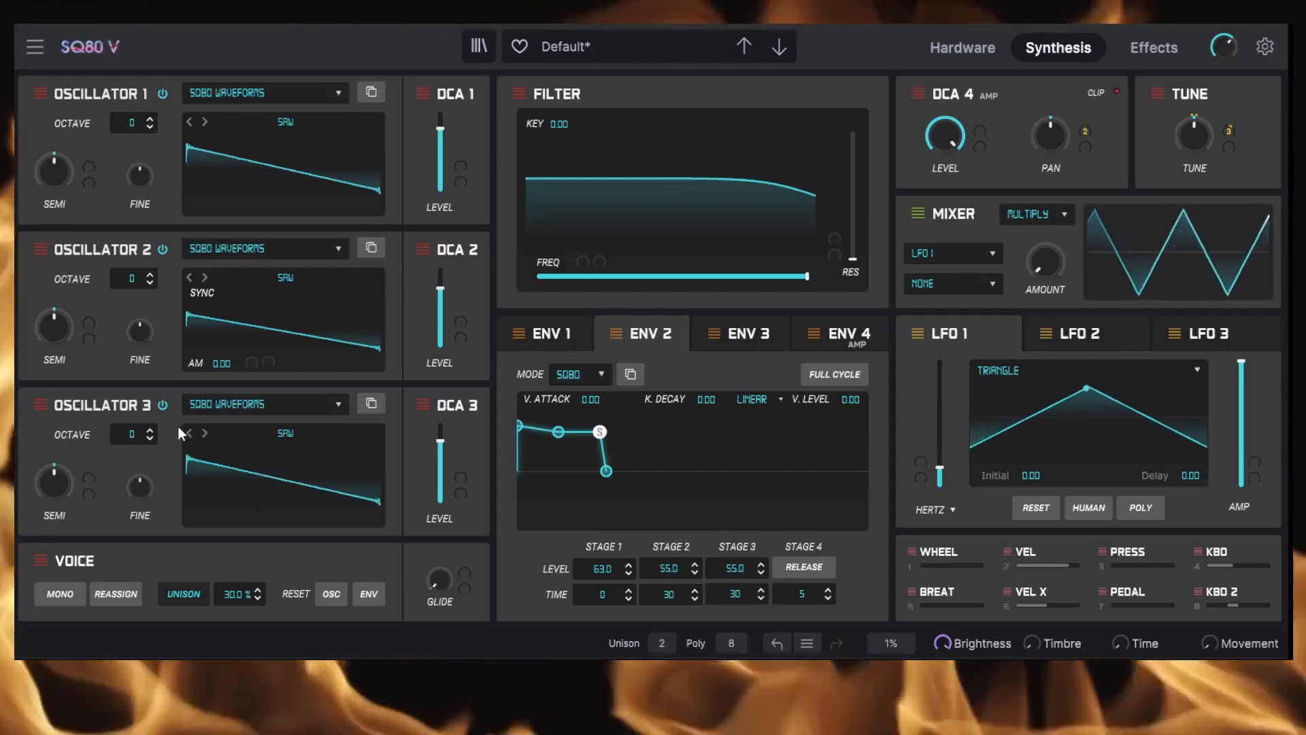
# Detune oscillator 2 to about -2.35 cents and oscillator 3 to about 2.45 cents, and turn Unison off.
pyautogui.moveTo(141, 333)
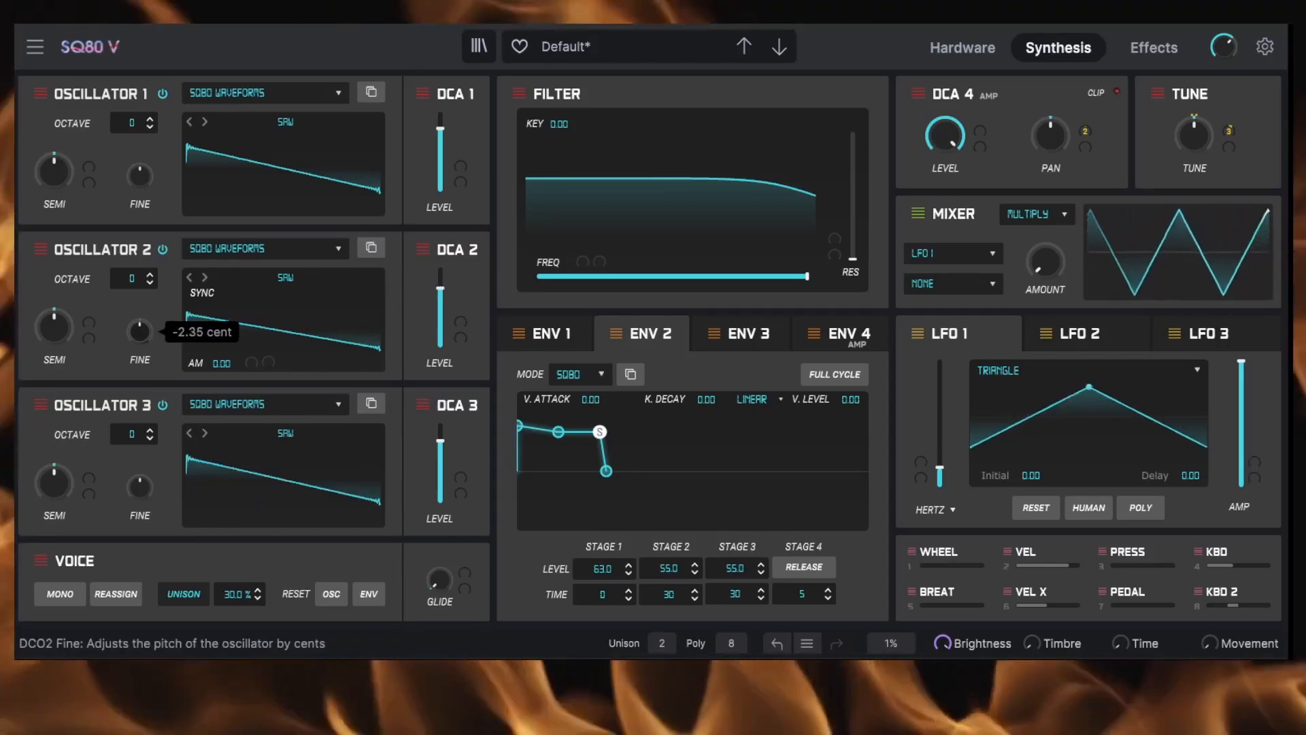
pyautogui.moveTo(139, 486); pyautogui.dragTo(139, 476)
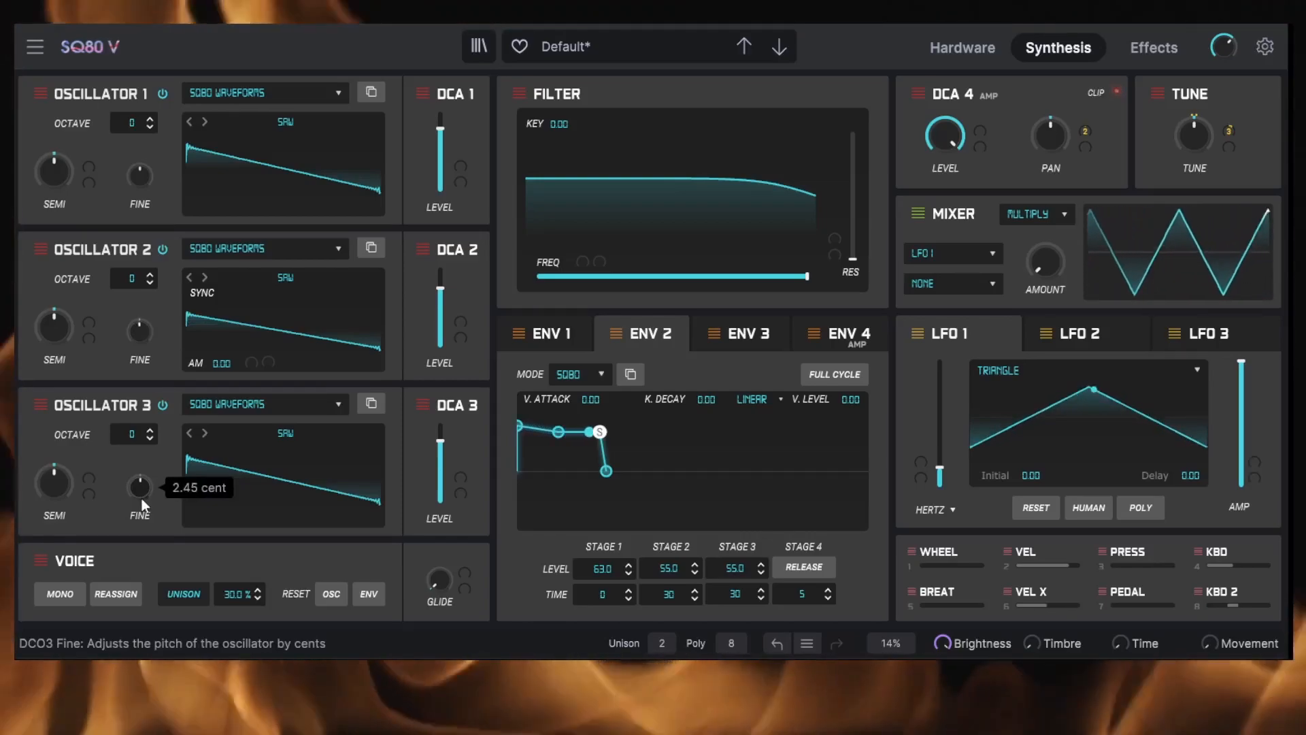
pyautogui.click(184, 593)
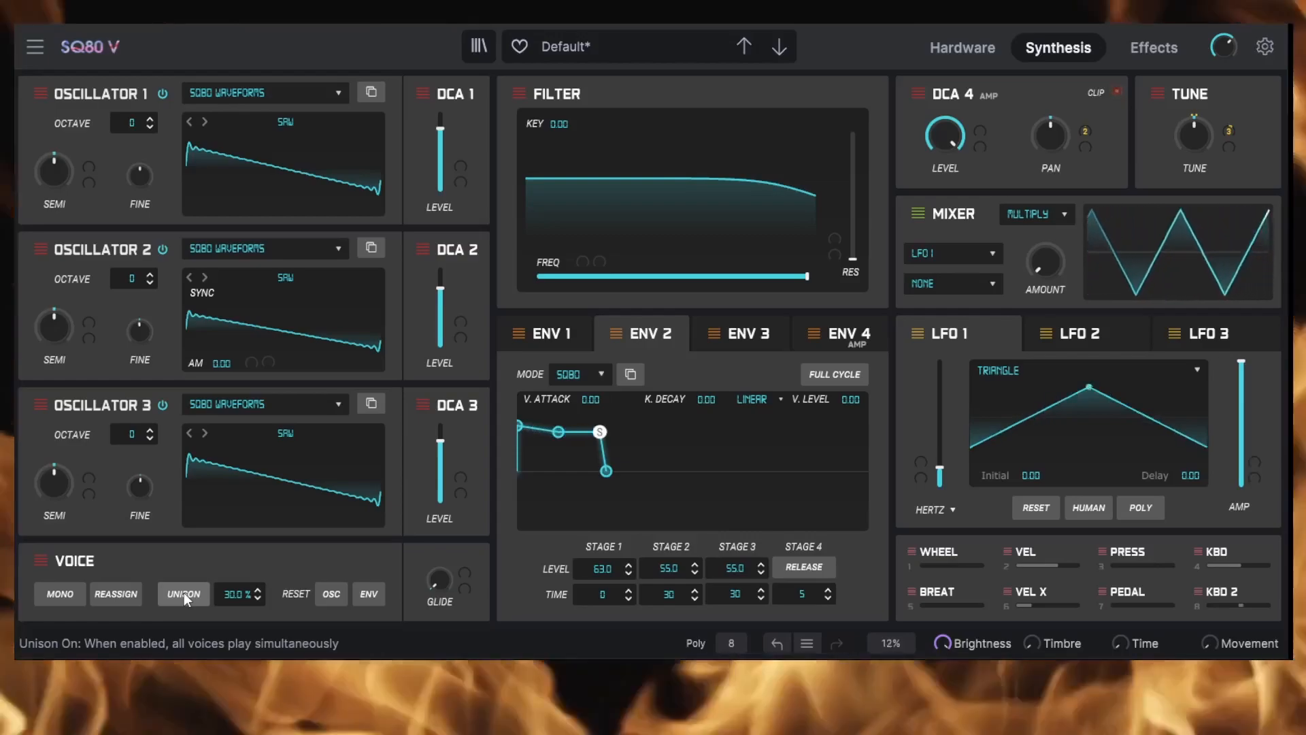
pyautogui.moveTo(144, 489); pyautogui.dragTo(144, 482)
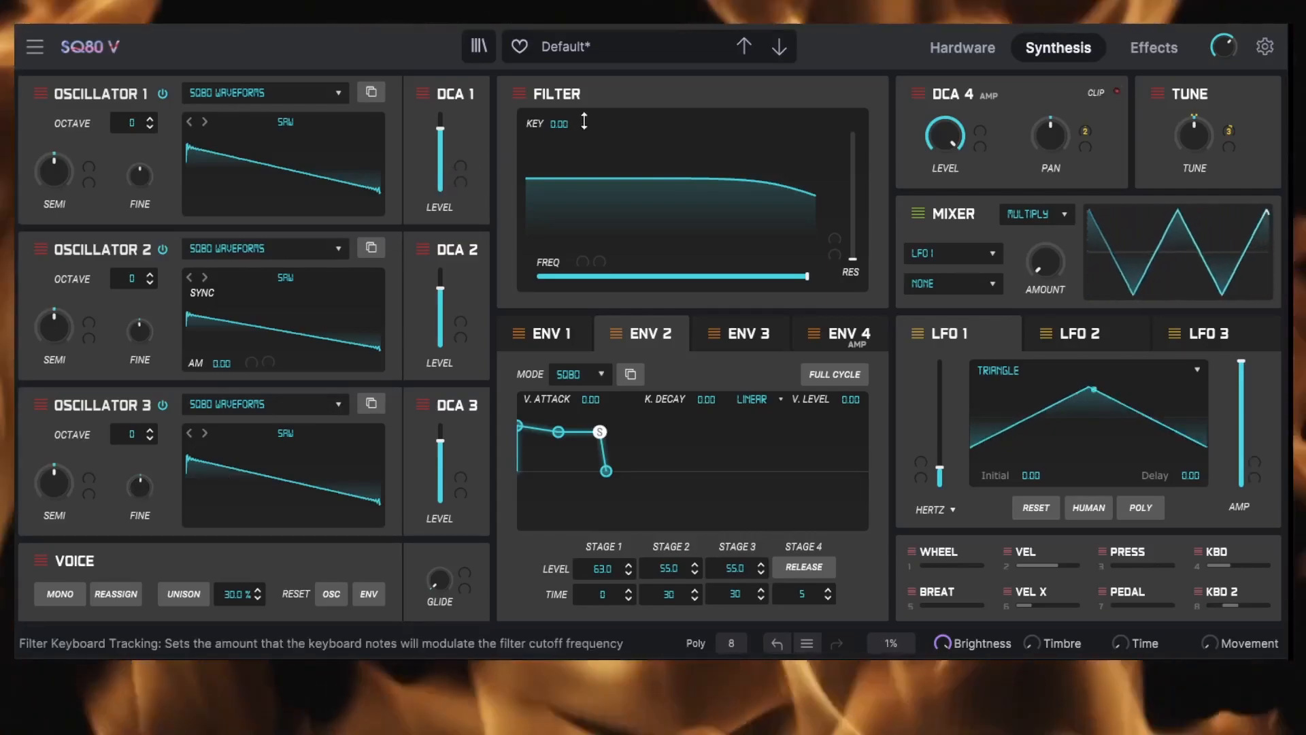
# Sweep the filter cutoff down and back to about mid-range while raising the resonance to about three quarters.
pyautogui.moveTo(807, 277); pyautogui.dragTo(648, 276)
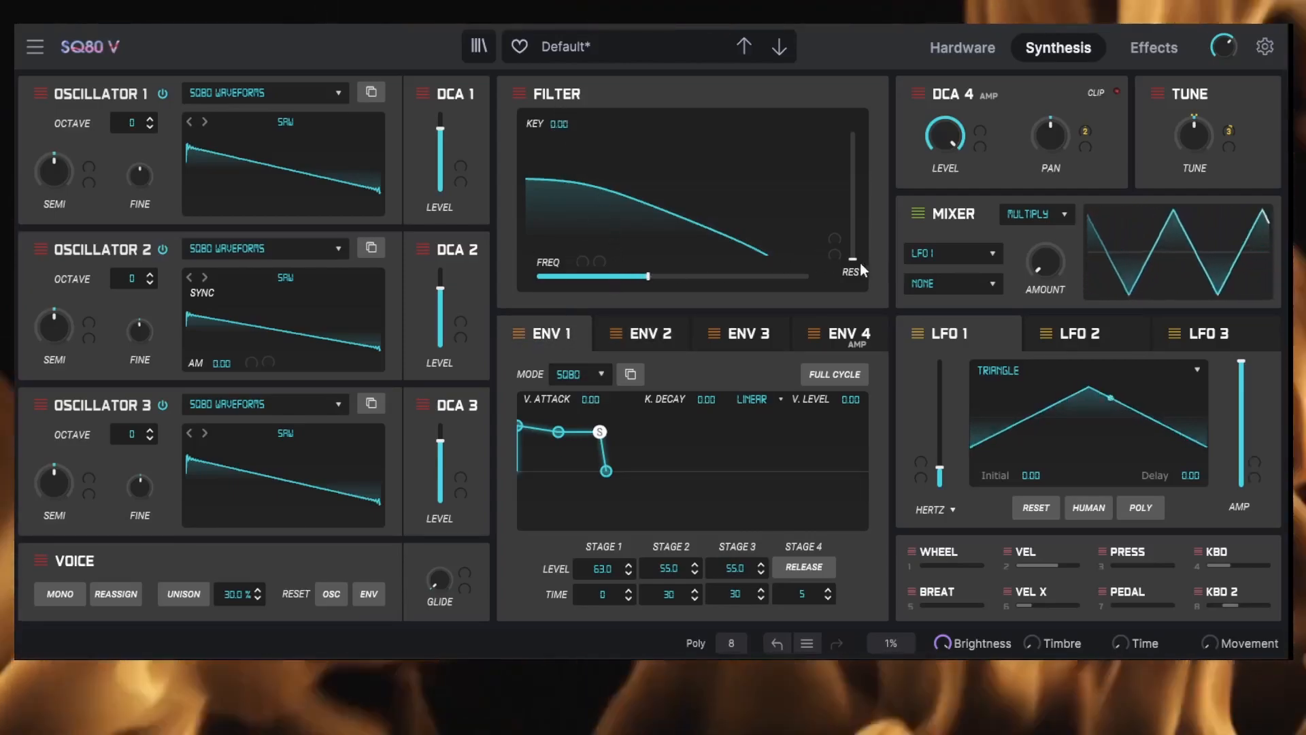
pyautogui.moveTo(851, 260); pyautogui.dragTo(853, 191)
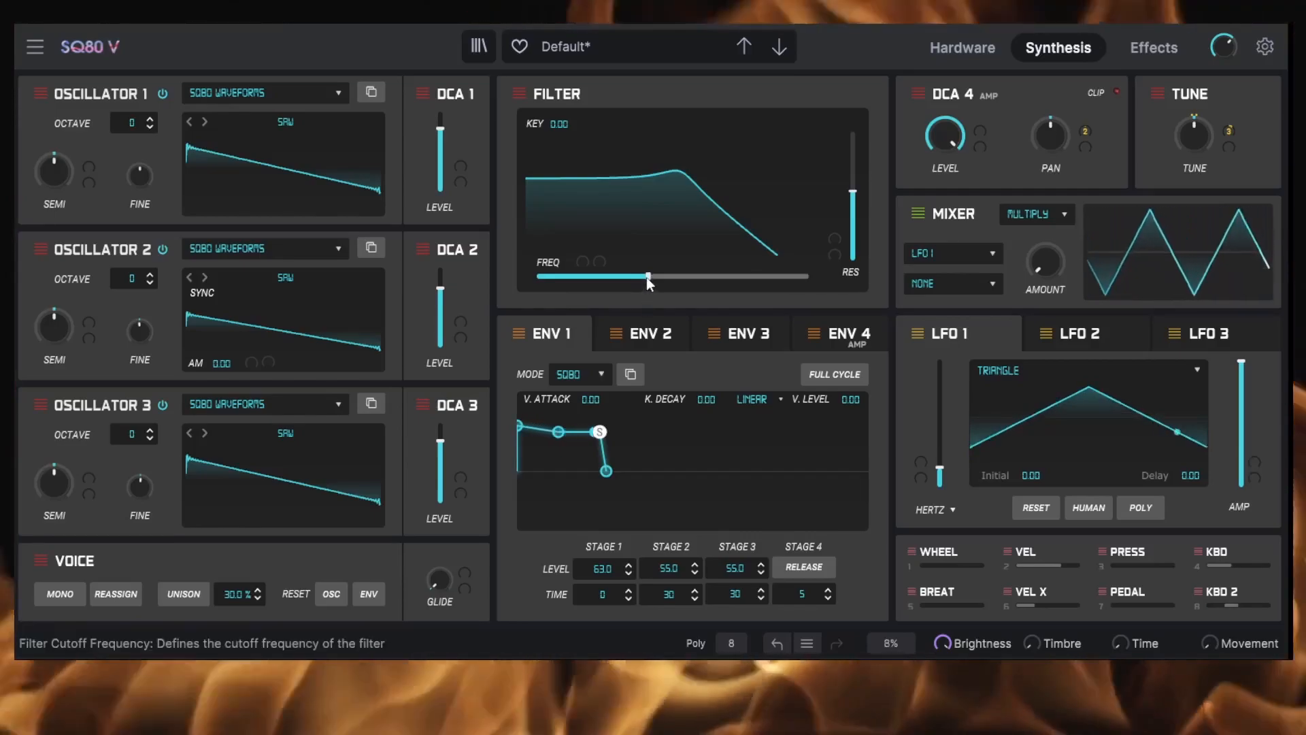
pyautogui.moveTo(647, 276); pyautogui.dragTo(709, 276)
pyautogui.moveTo(853, 192); pyautogui.dragTo(853, 161)
pyautogui.moveTo(710, 278); pyautogui.dragTo(675, 276)
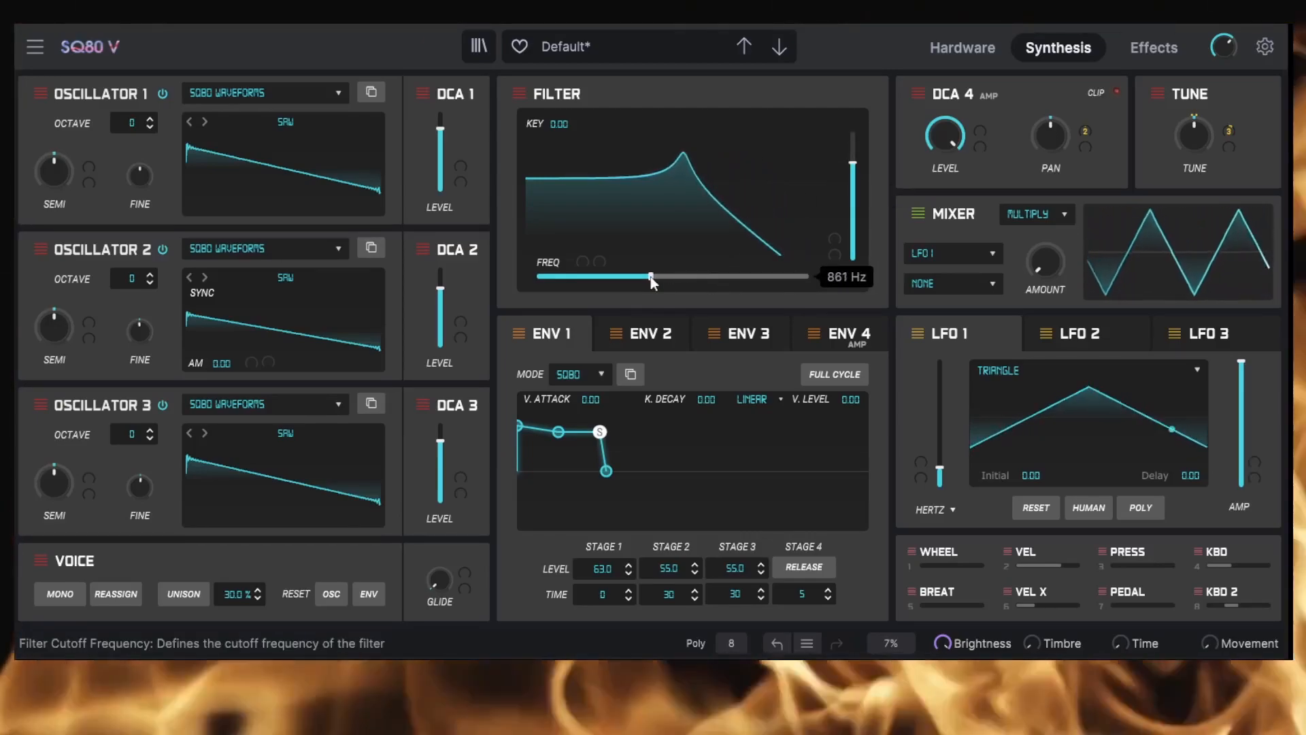
pyautogui.moveTo(650, 276); pyautogui.dragTo(692, 276)
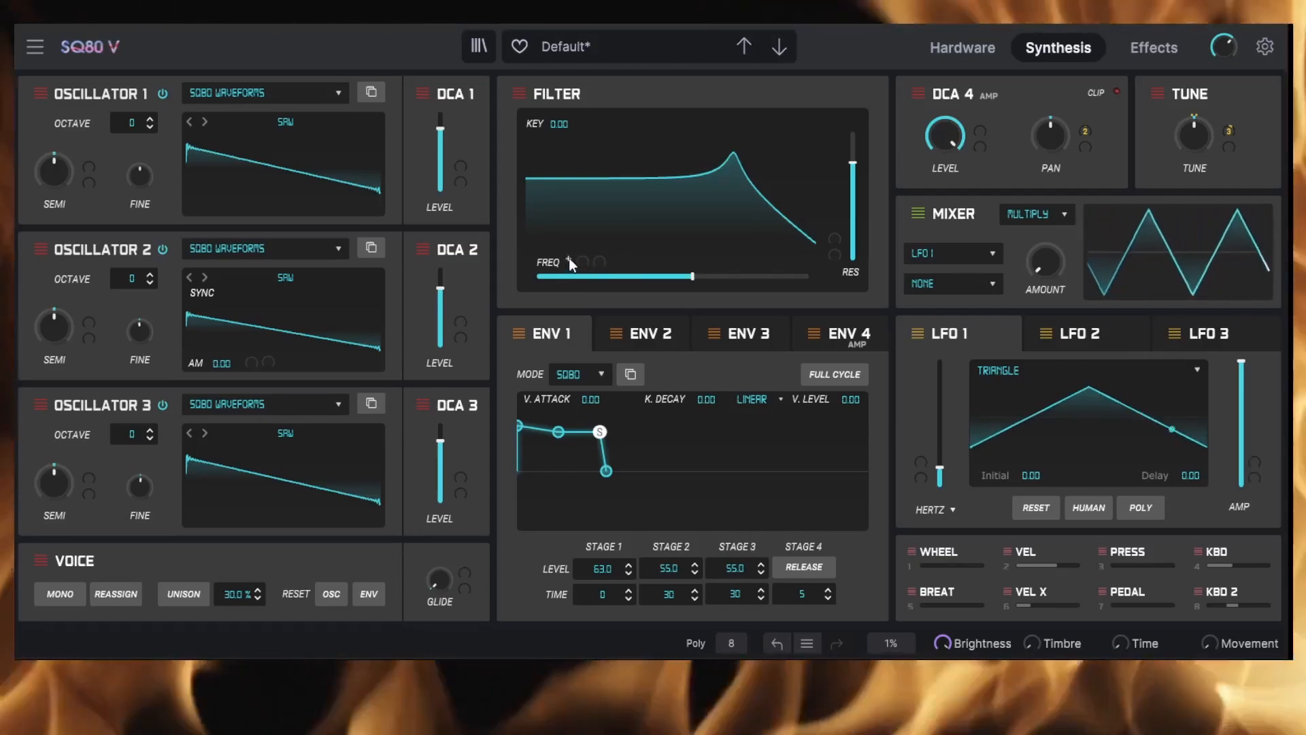
# Assign Env 1 as the first modulation source of the filter cutoff.
pyautogui.click(569, 260)
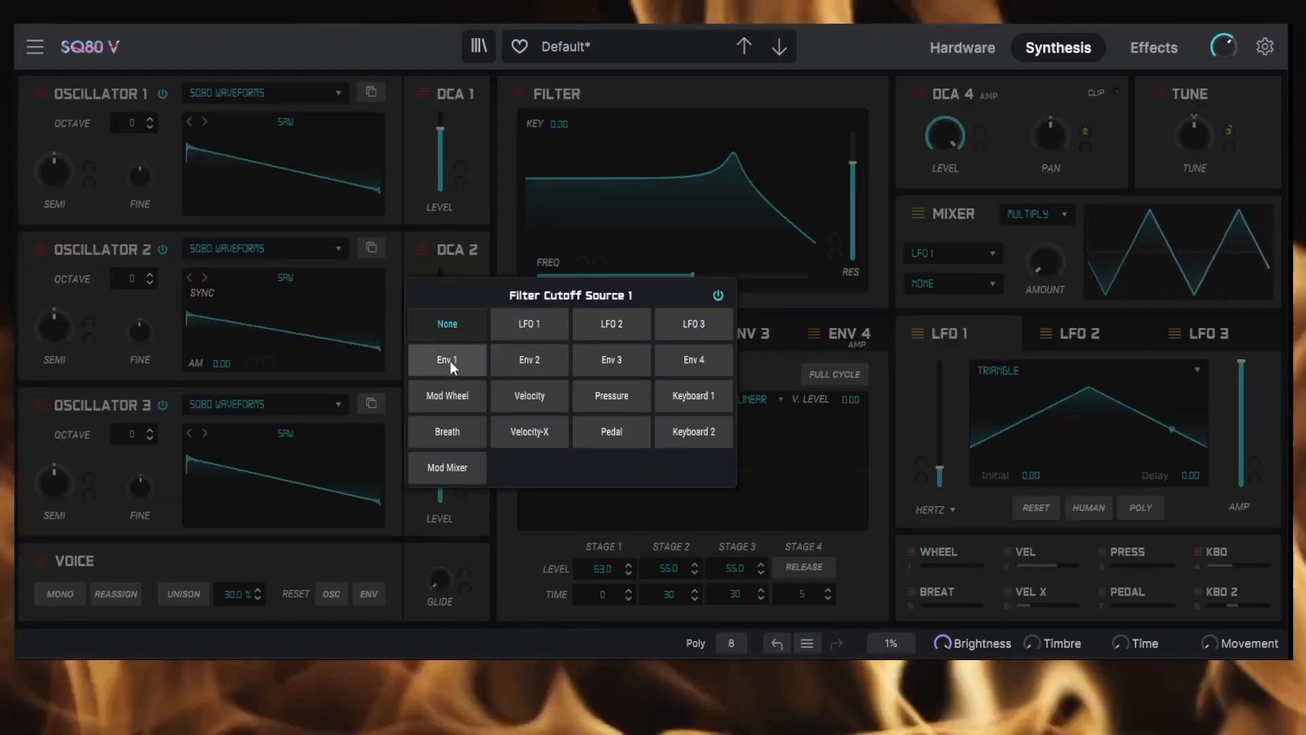
pyautogui.click(450, 361)
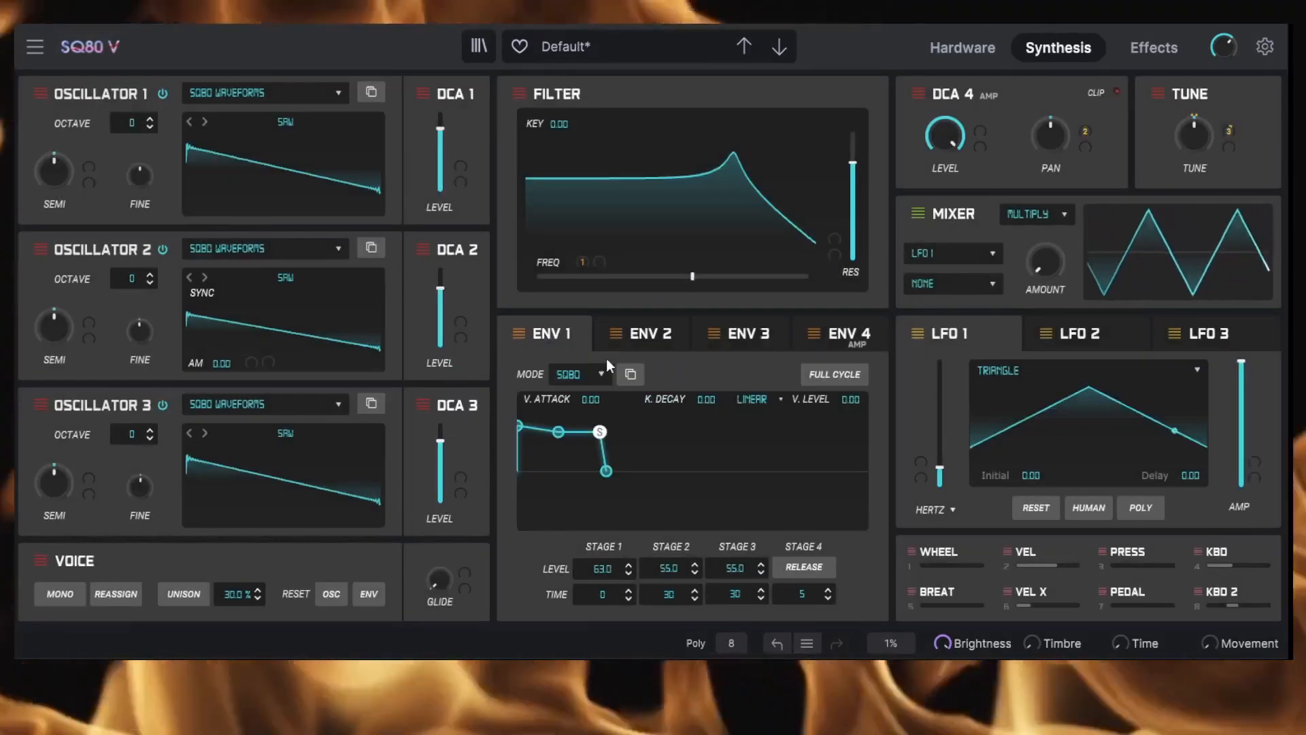
# Lengthen Env 1's first stage to a time of 37 and sweep its filter cutoff modulation amount between positive and negative, ending negative.
pyautogui.moveTo(521, 422); pyautogui.dragTo(573, 423)
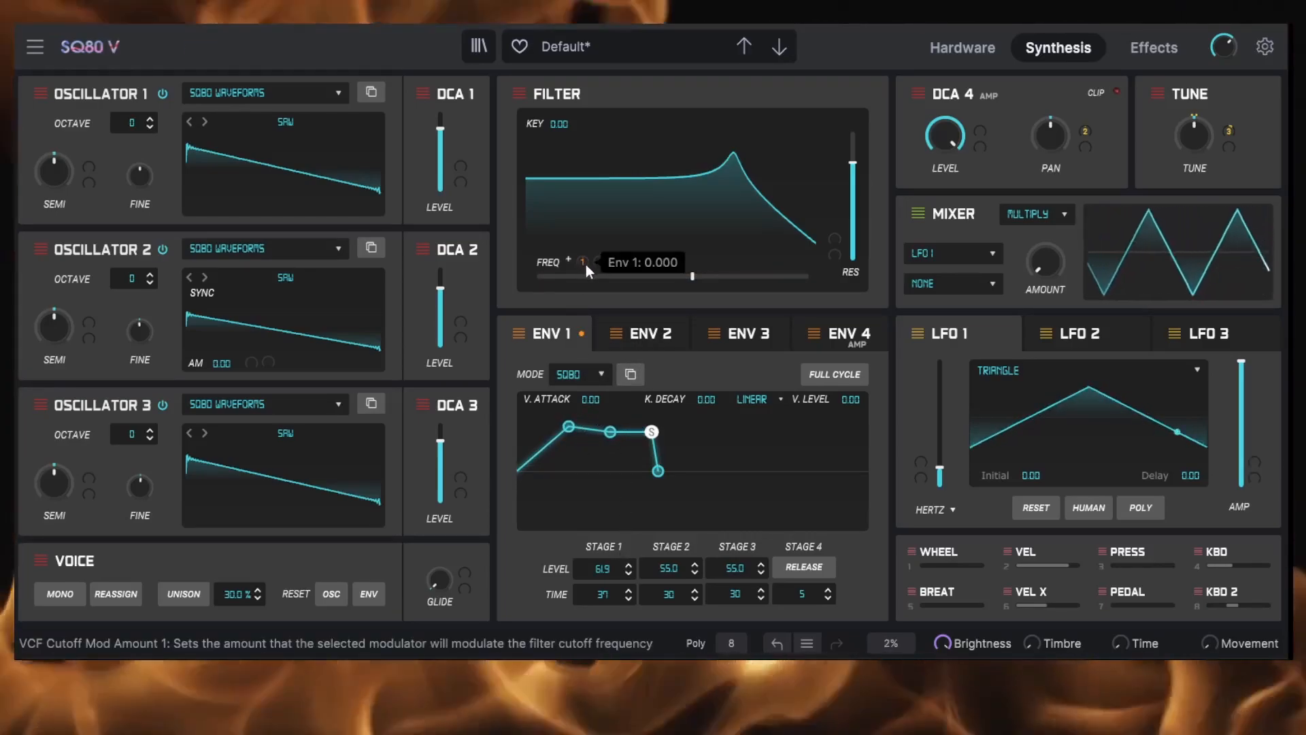
pyautogui.moveTo(586, 264); pyautogui.dragTo(585, 241)
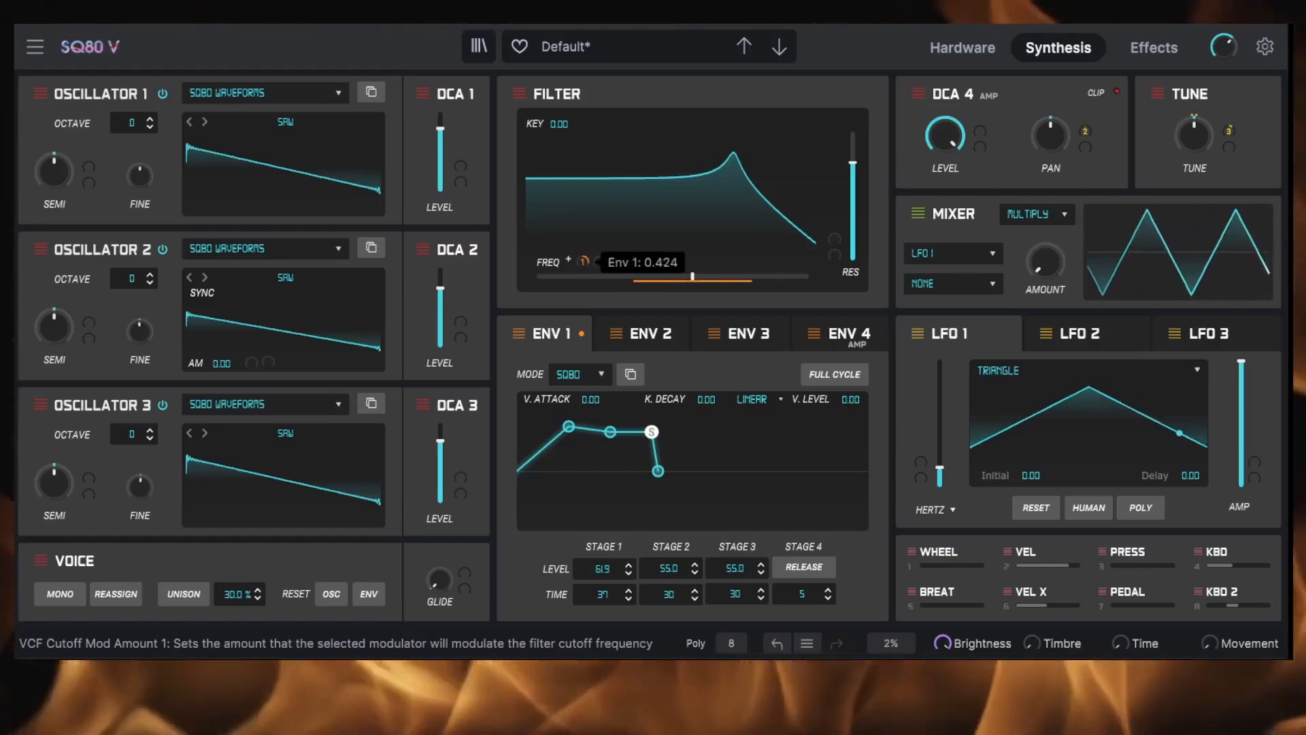
pyautogui.moveTo(584, 261); pyautogui.dragTo(584, 318)
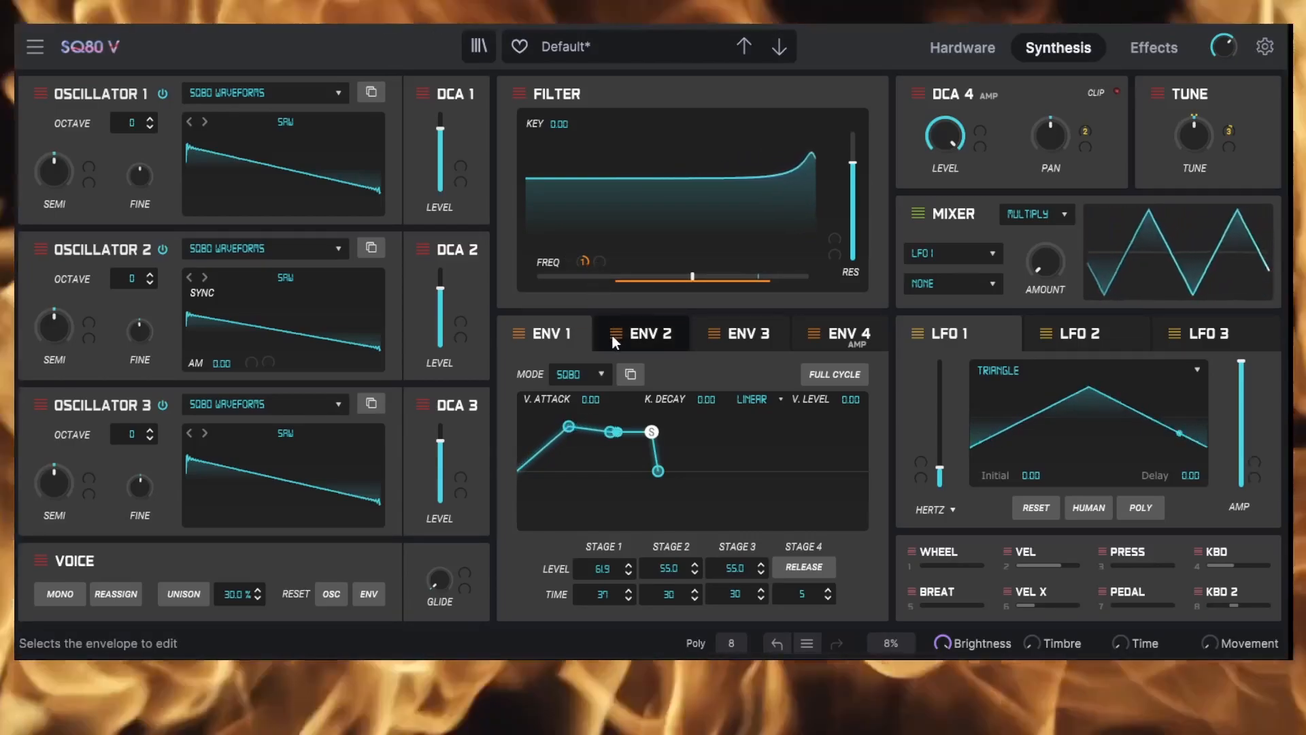
pyautogui.moveTo(584, 261); pyautogui.dragTo(584, 404)
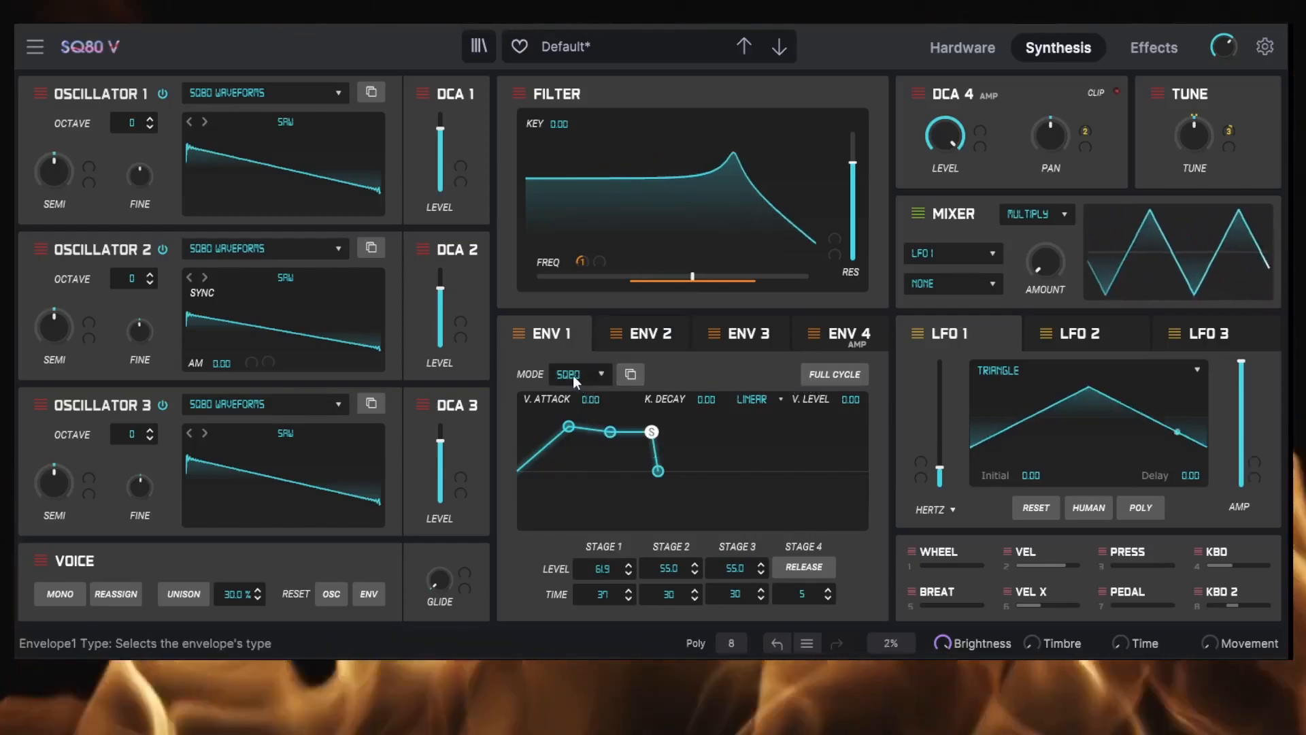
# Switch Env 1 to a looping MSEG and load the smooth bell-shaped preset.
pyautogui.click(573, 375)
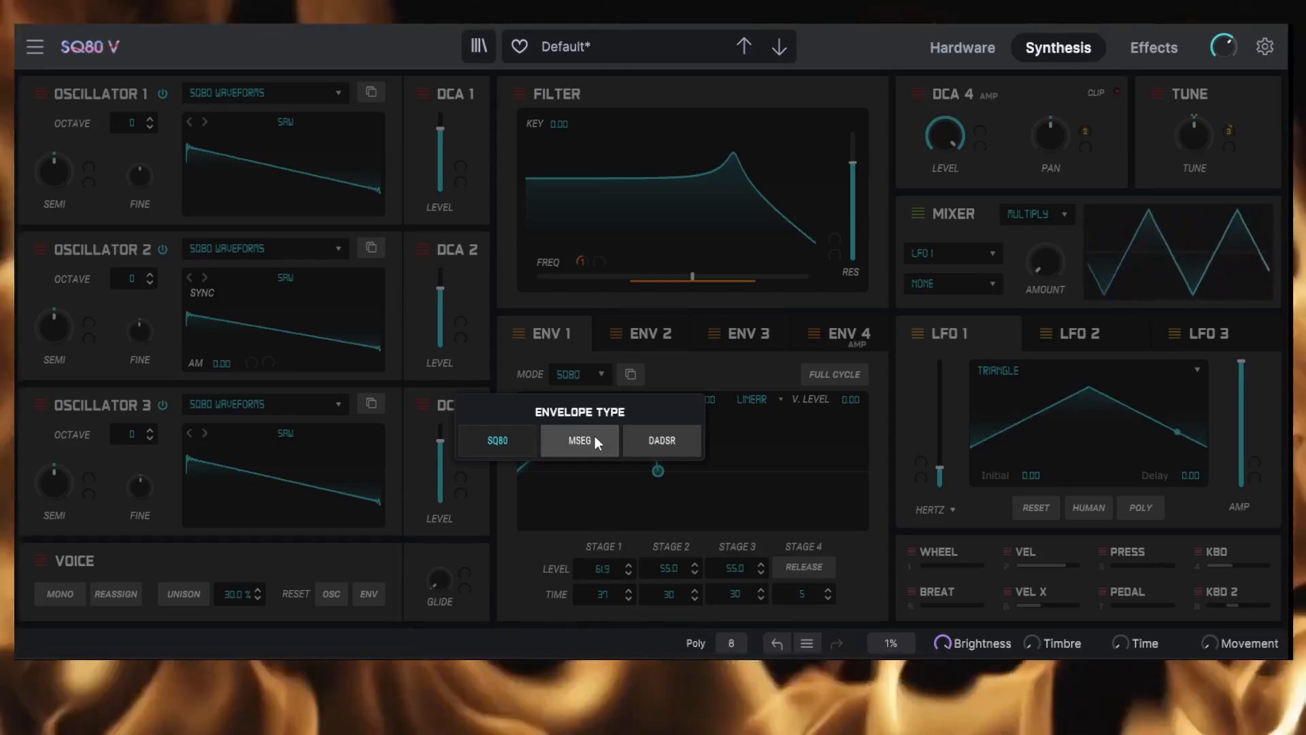
pyautogui.click(596, 439)
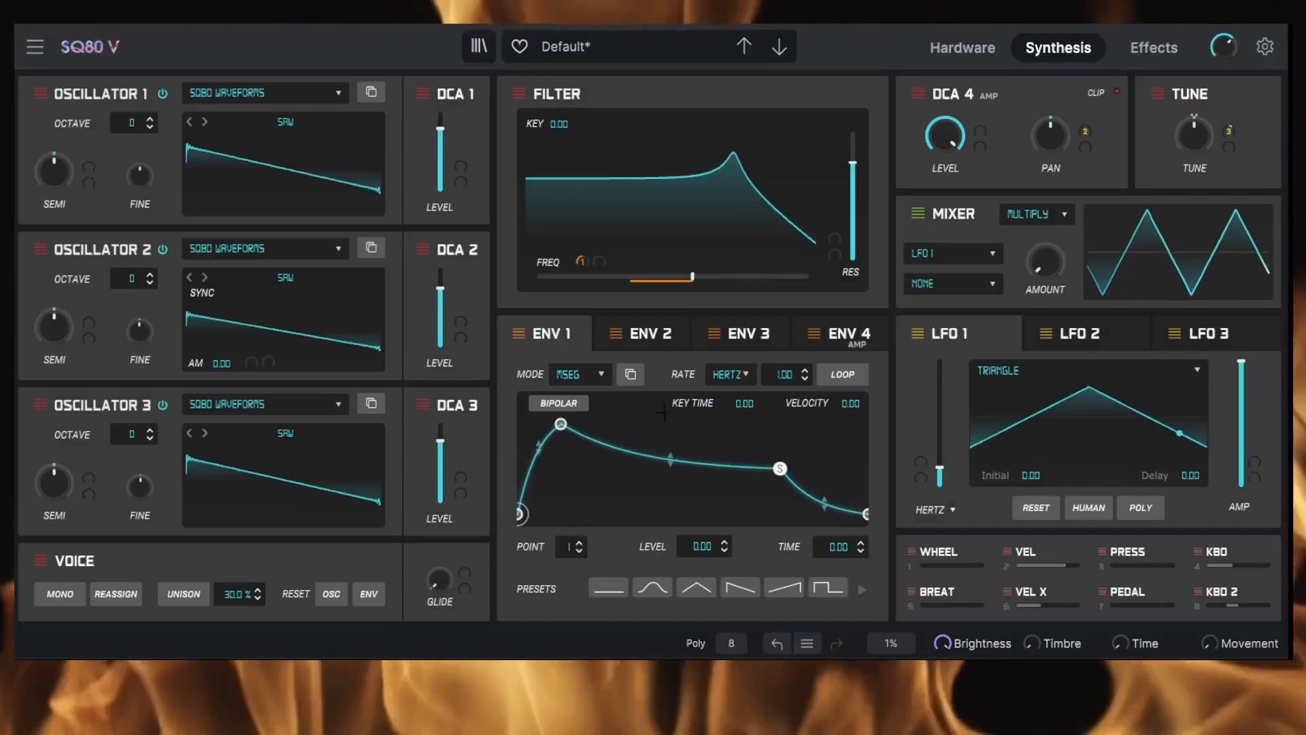
pyautogui.click(832, 376)
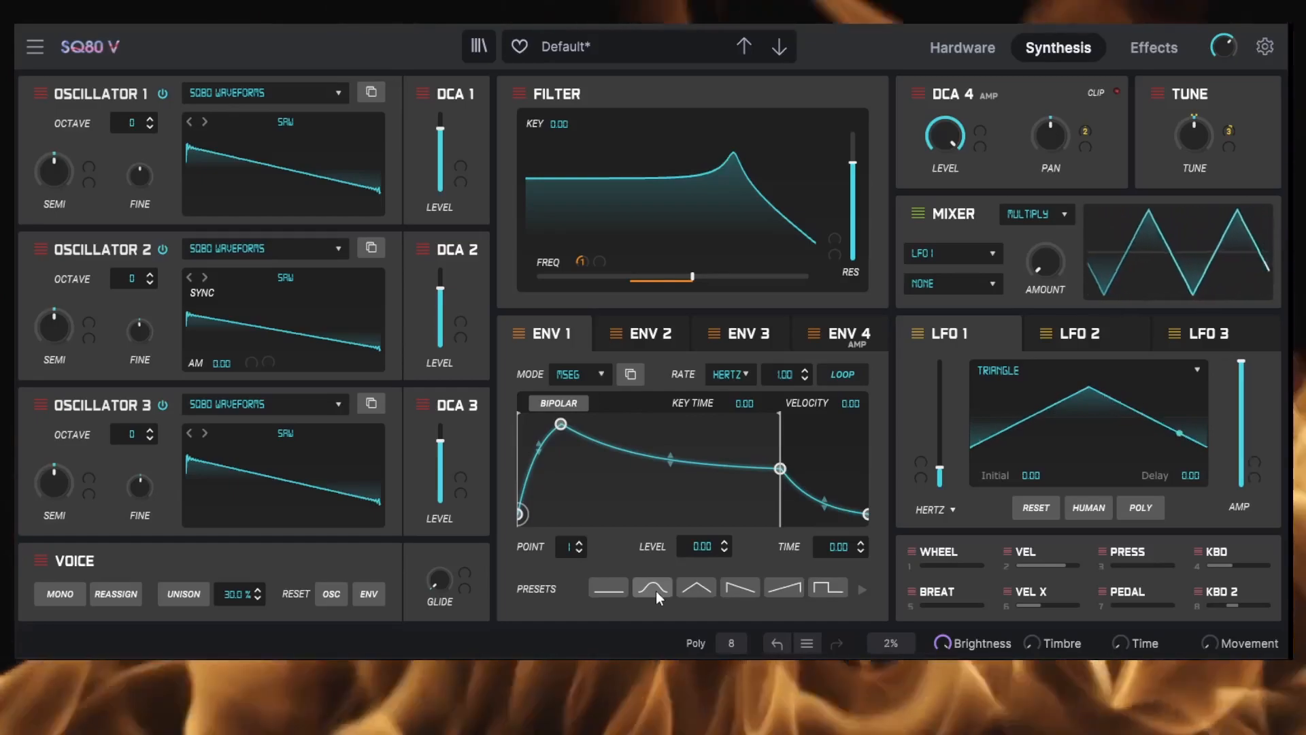
pyautogui.click(657, 590)
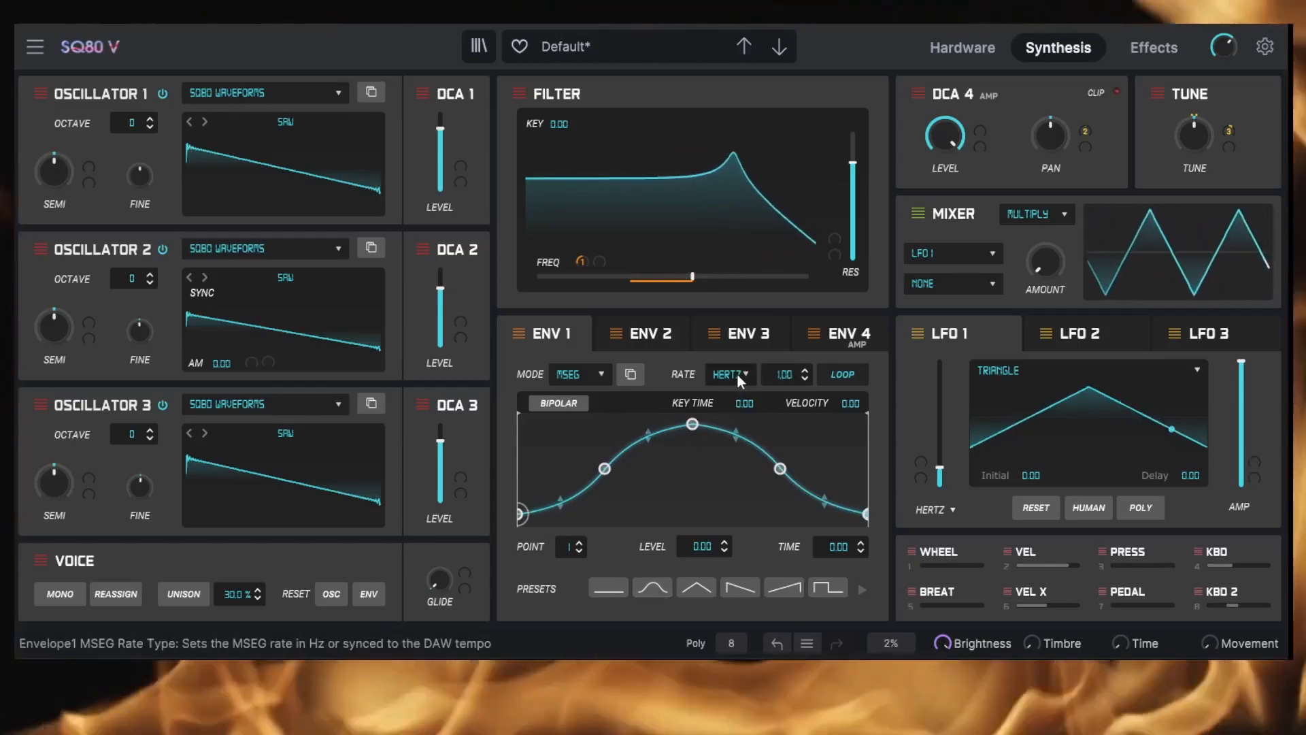
# Set the Env 1 MSEG's rate type to Sync with a rate of 2.
pyautogui.click(736, 373)
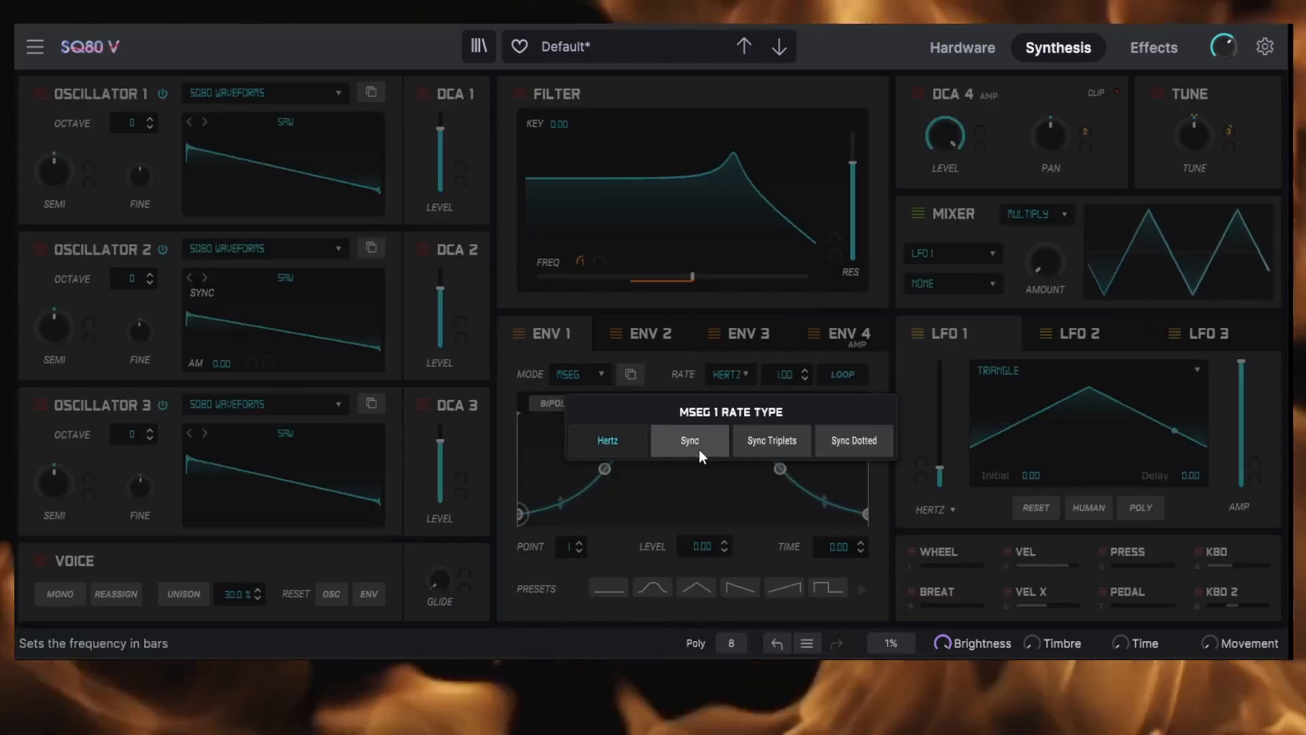
pyautogui.click(694, 439)
pyautogui.moveTo(784, 375)
pyautogui.mouseDown()
pyautogui.moveTo(784, 347)
pyautogui.moveTo(807, 370)
pyautogui.mouseUp()
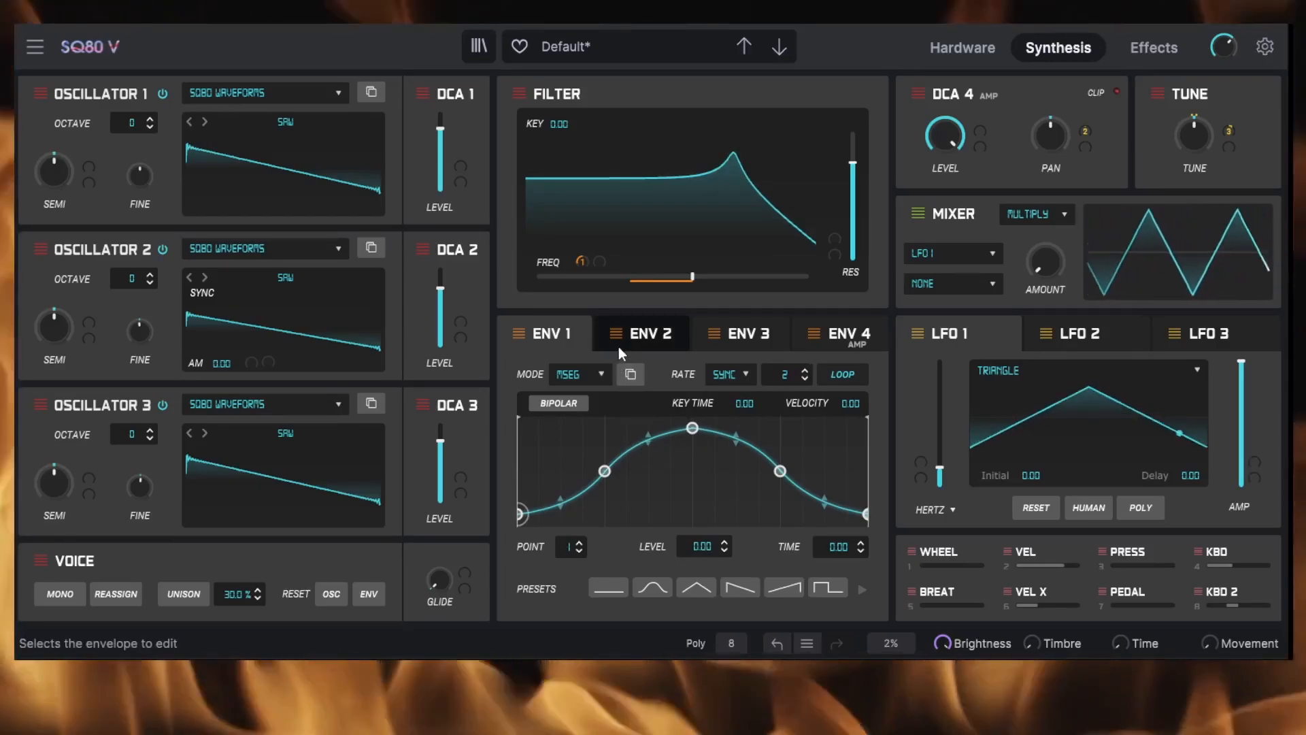
# Switch Env 3 to DADSR mode and bring up the amplitude envelope, Env 4.
pyautogui.click(737, 336)
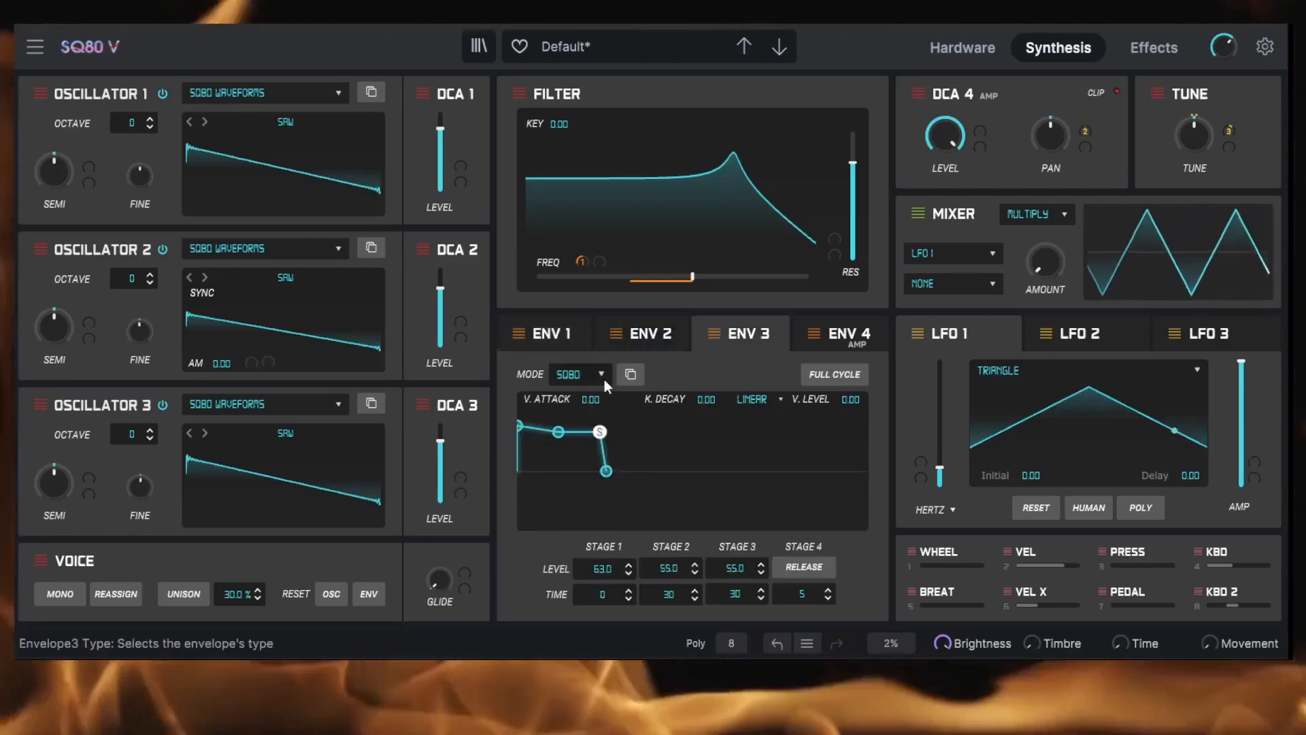
pyautogui.click(582, 373)
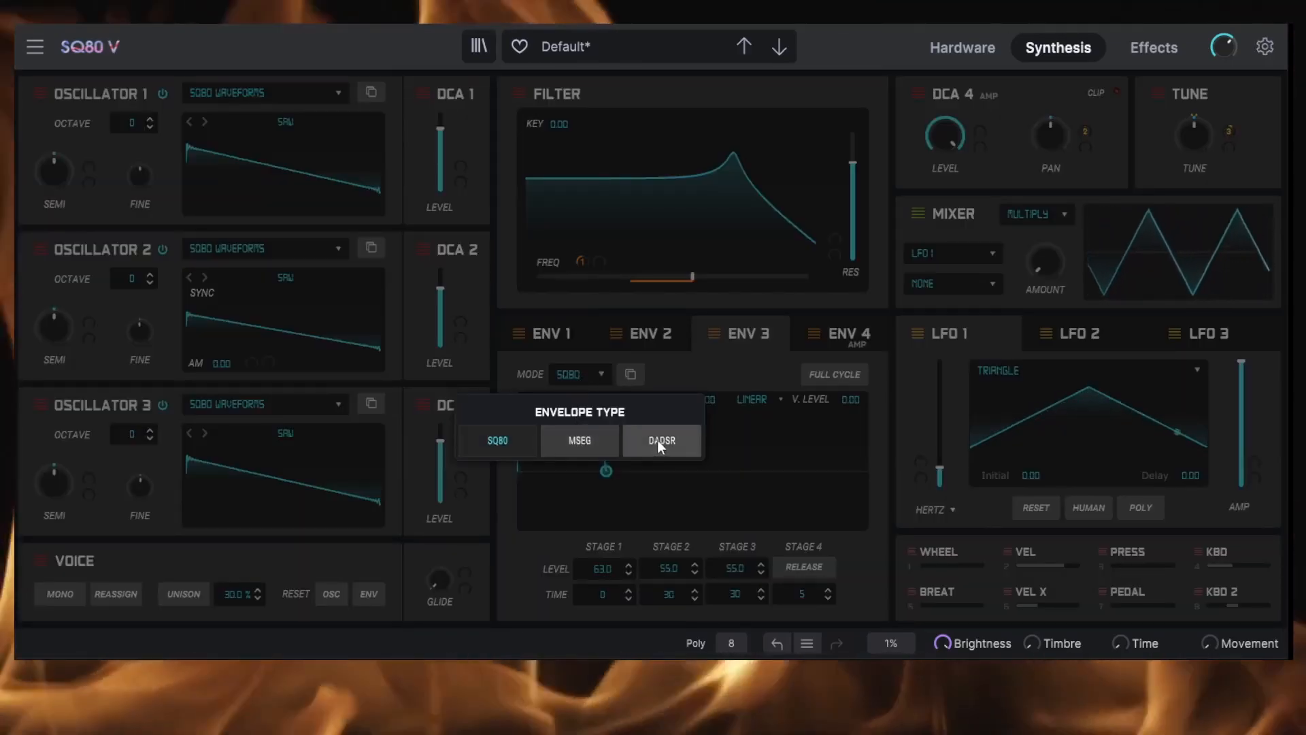
pyautogui.click(657, 441)
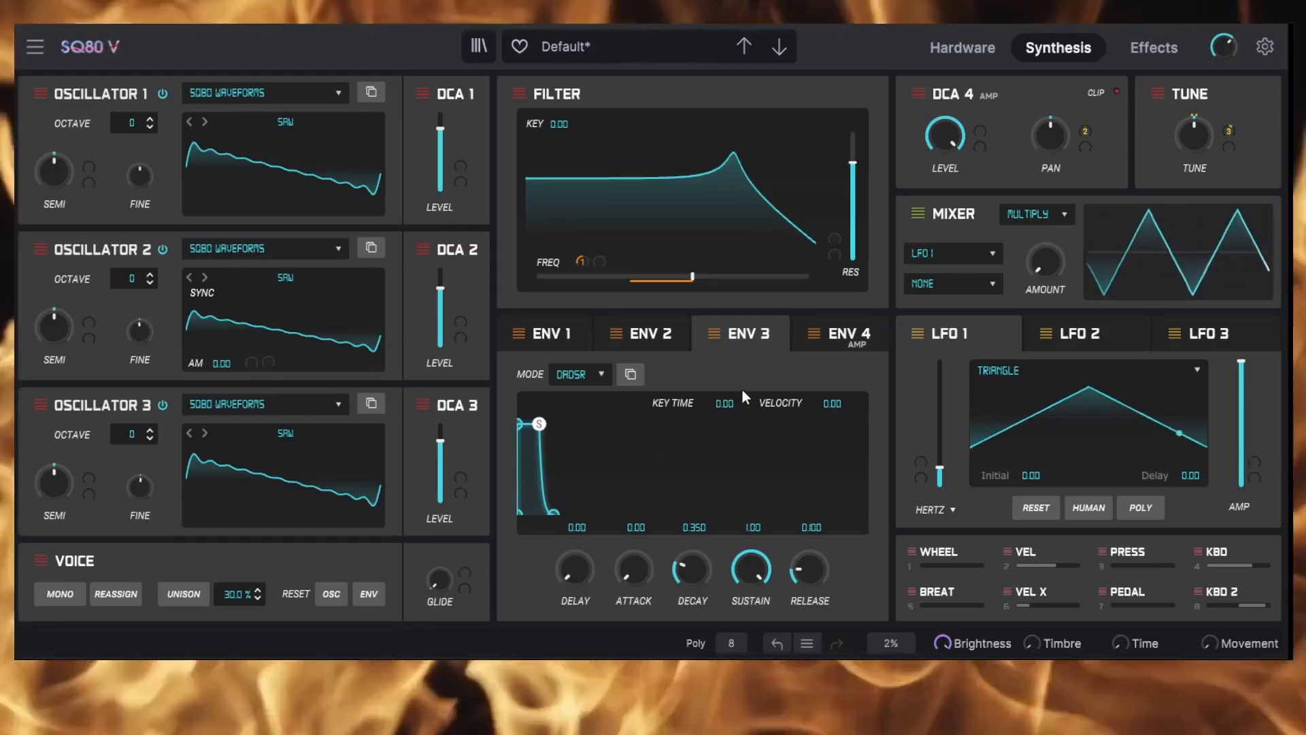
pyautogui.click(843, 338)
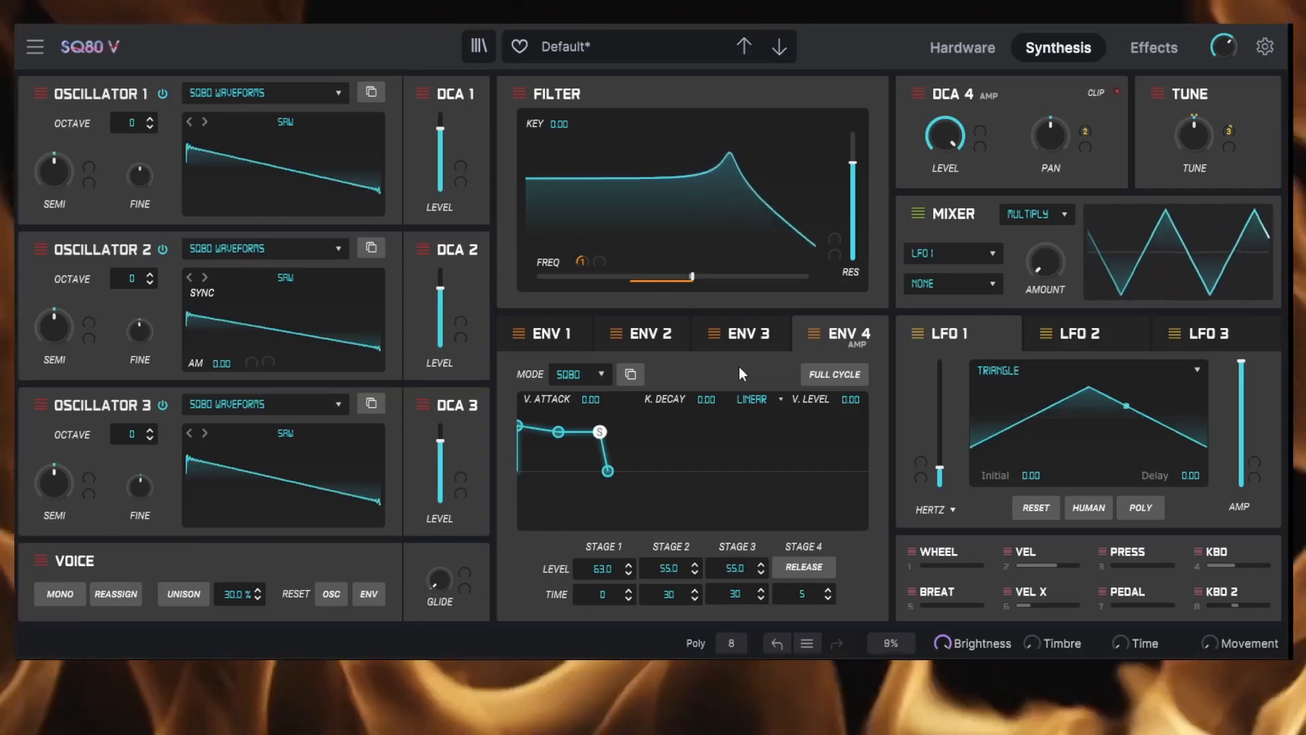
# Clear Env 1 as the filter cutoff's first modulation source and assign LFO 1 in its place.
pyautogui.click(573, 333)
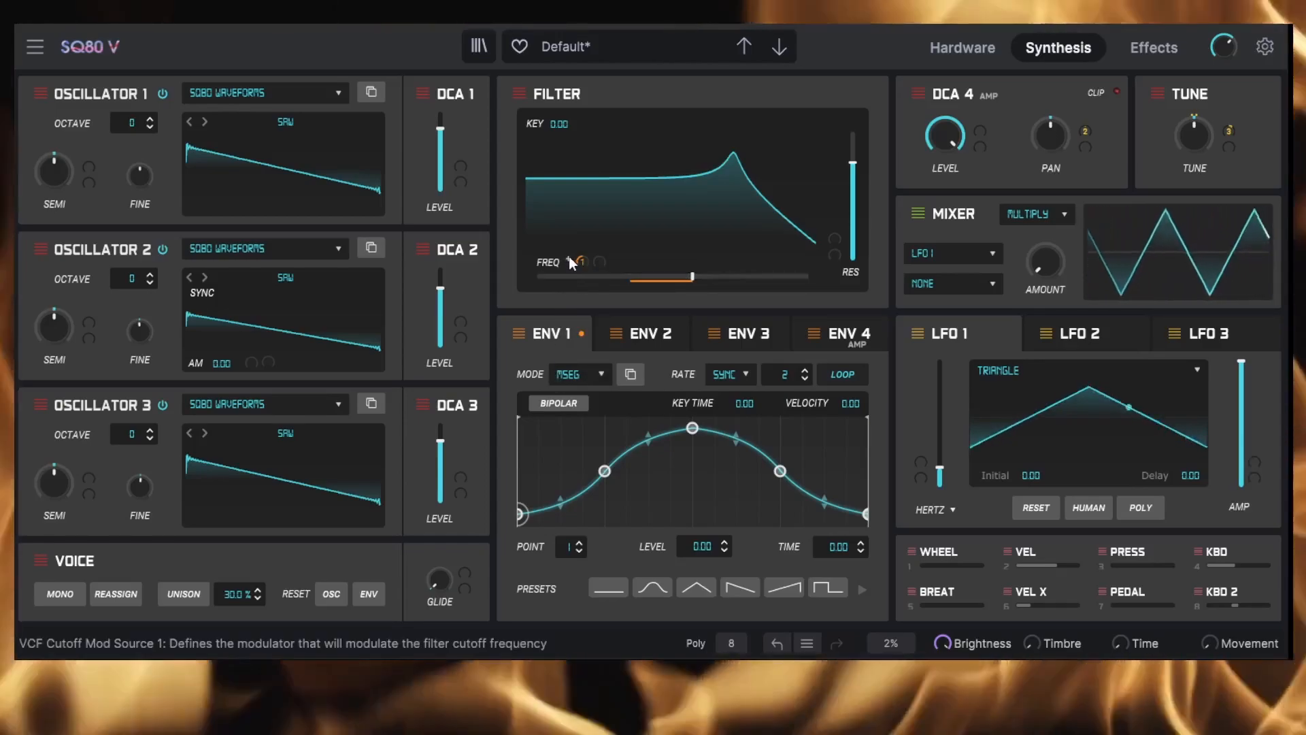
pyautogui.click(569, 258)
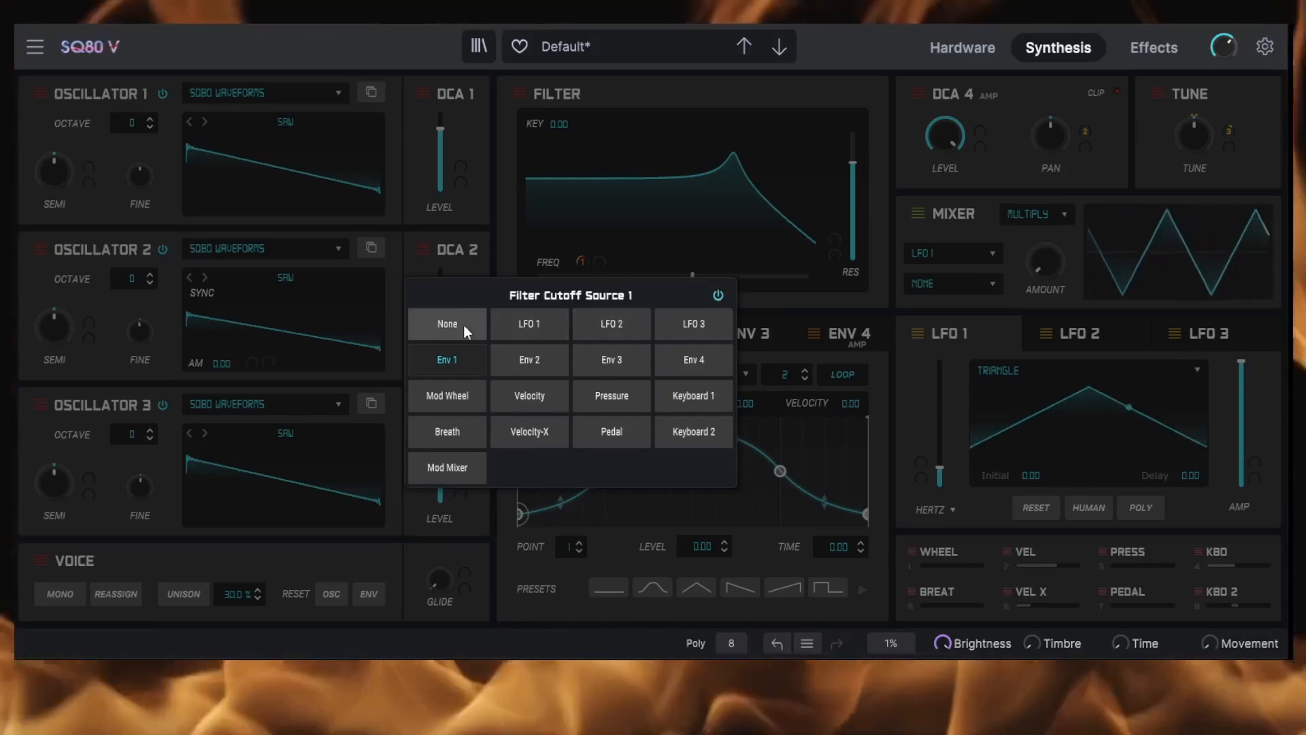
pyautogui.click(450, 325)
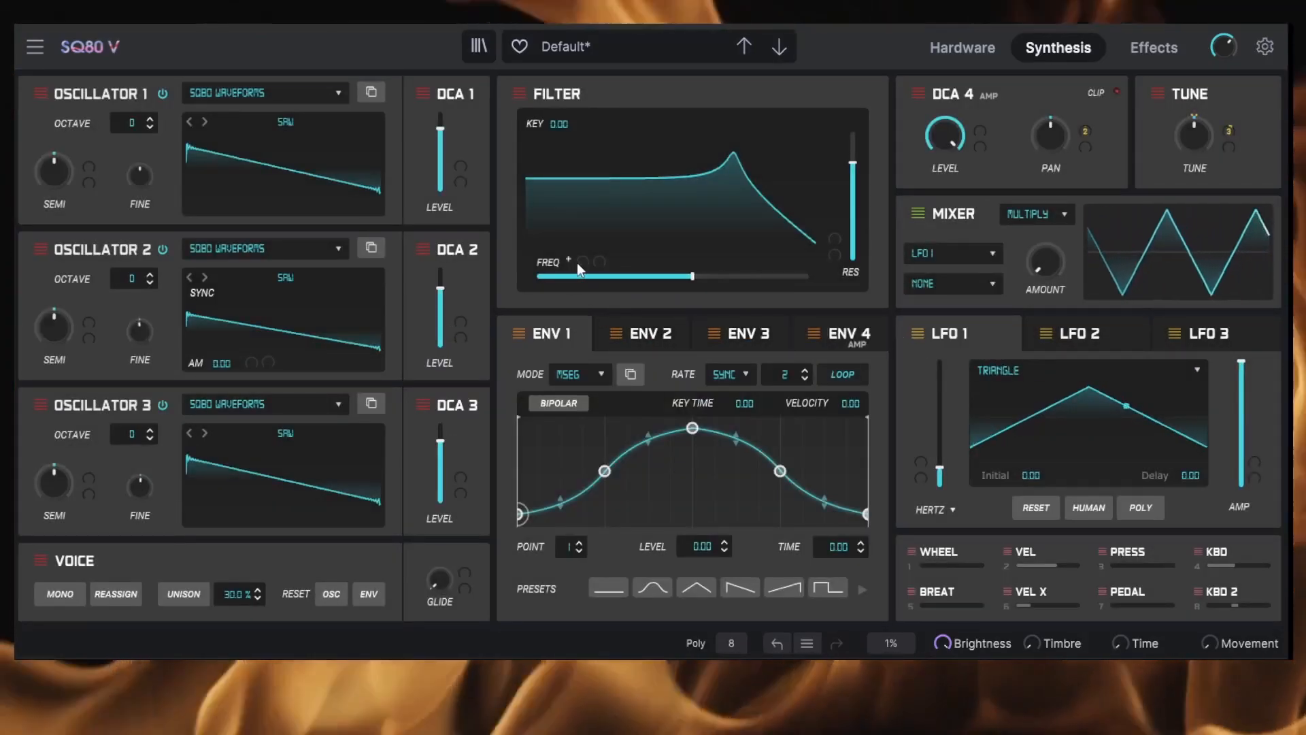
pyautogui.click(580, 261)
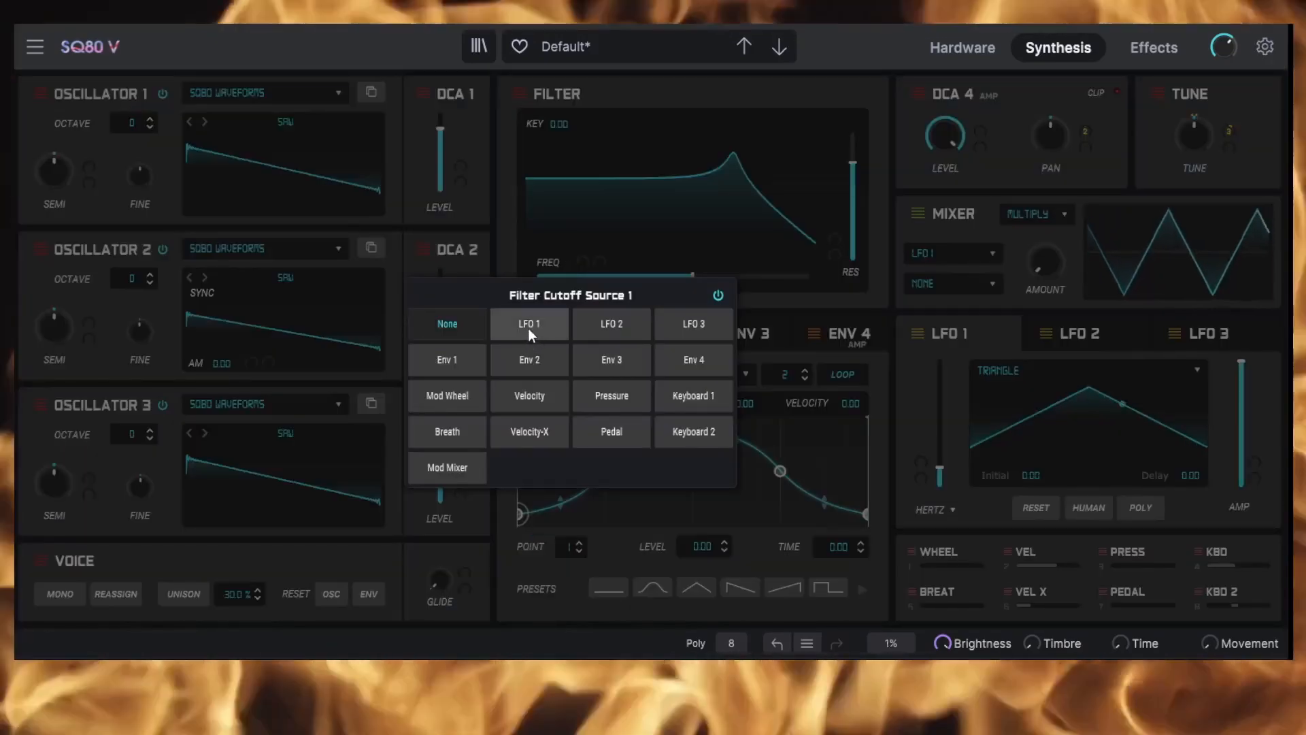
pyautogui.click(527, 328)
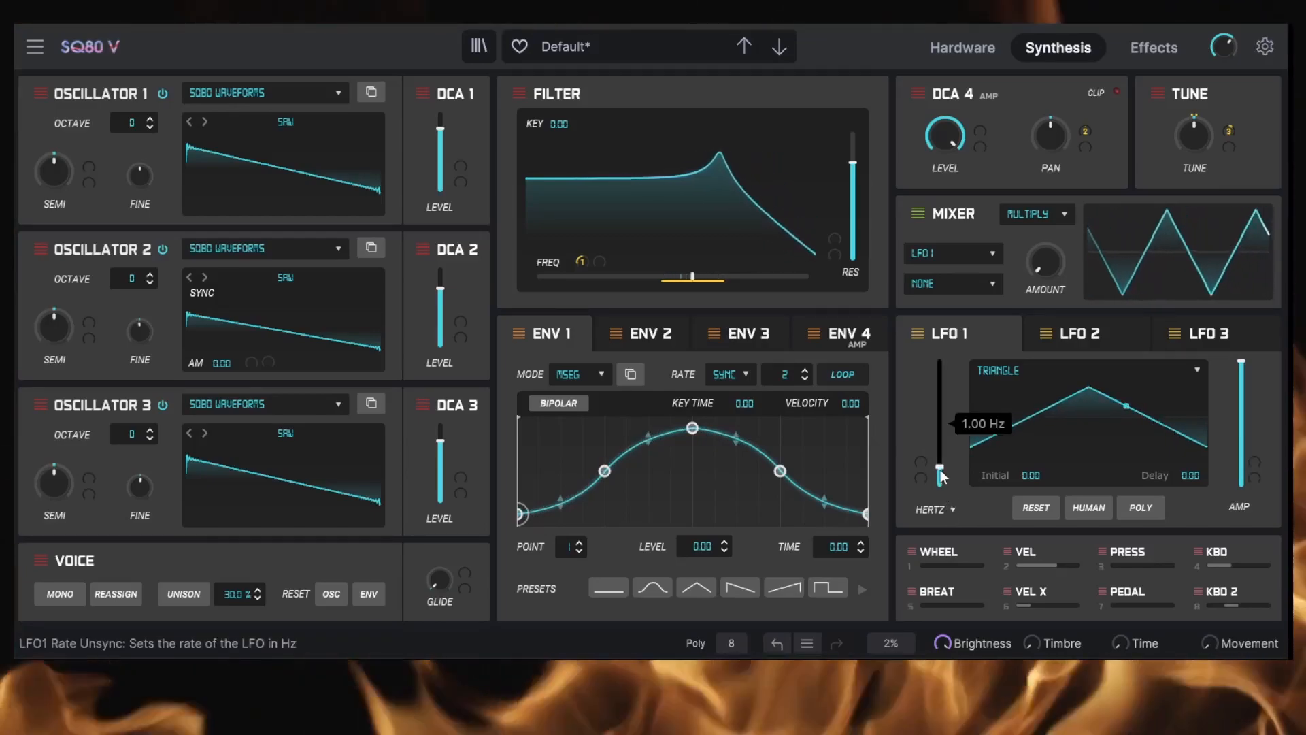
# Switch LFO 1's rate type from Hertz to Sync and lower its rate to about a quarter, keeping its amplitude at full.
pyautogui.moveTo(939, 430); pyautogui.dragTo(931, 476)
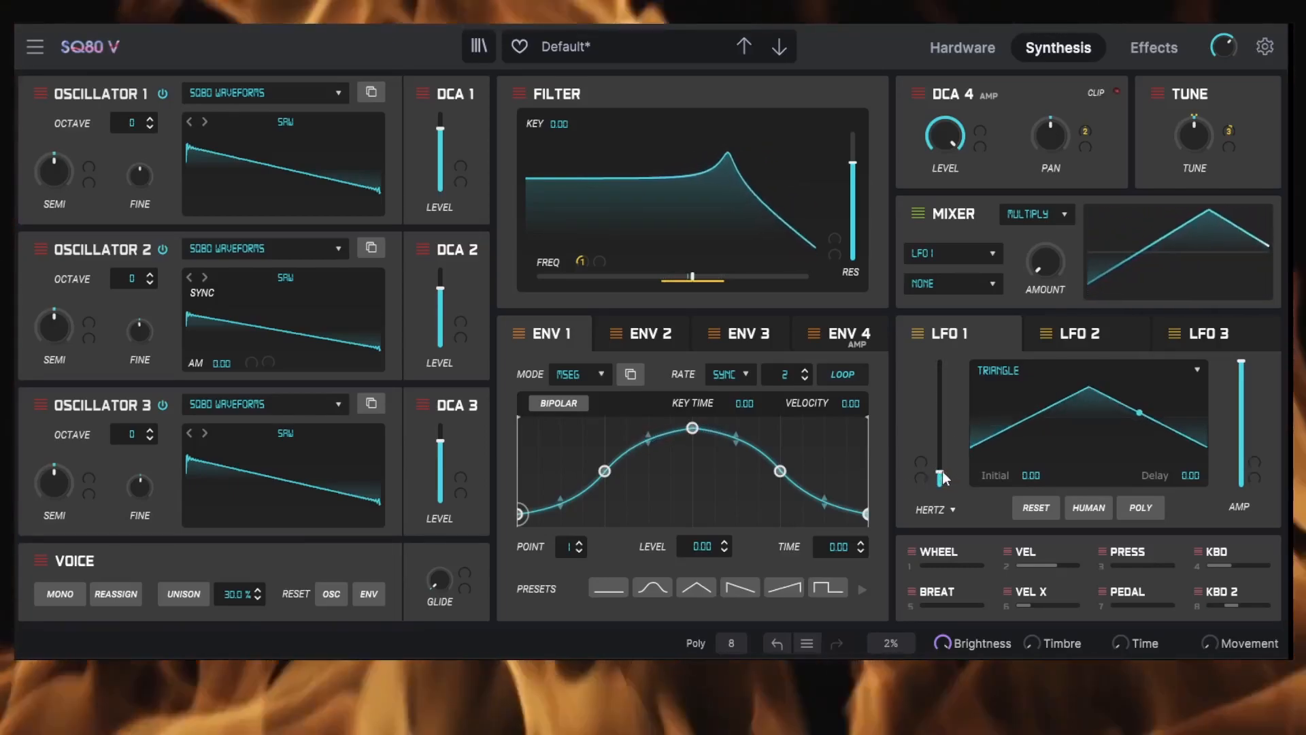
pyautogui.moveTo(938, 471)
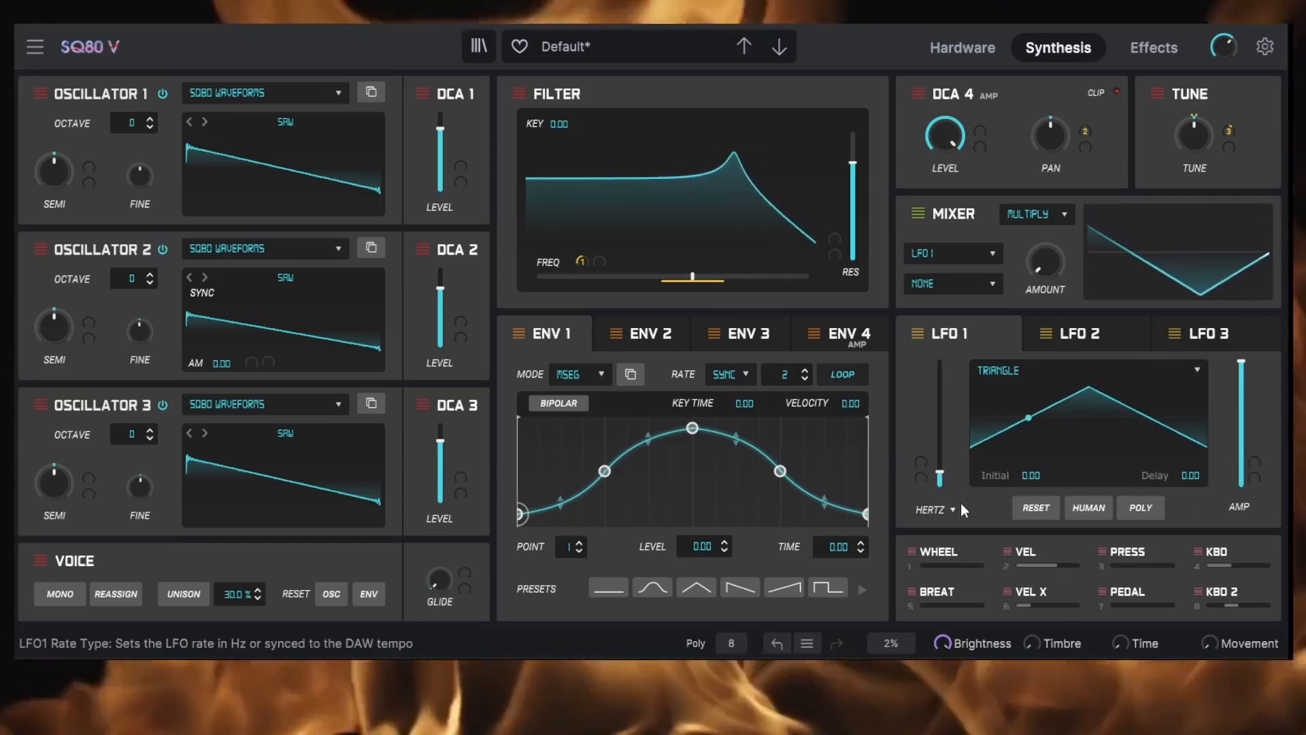
pyautogui.click(951, 510)
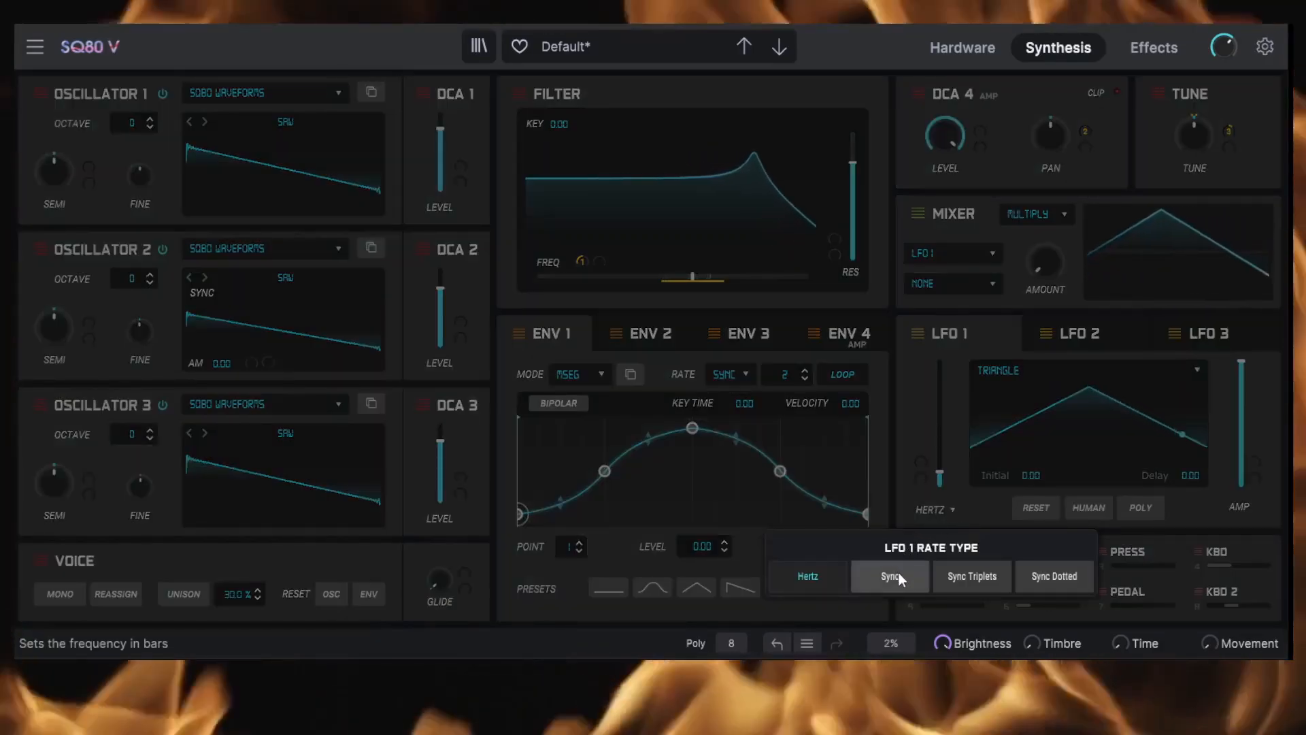
pyautogui.click(892, 576)
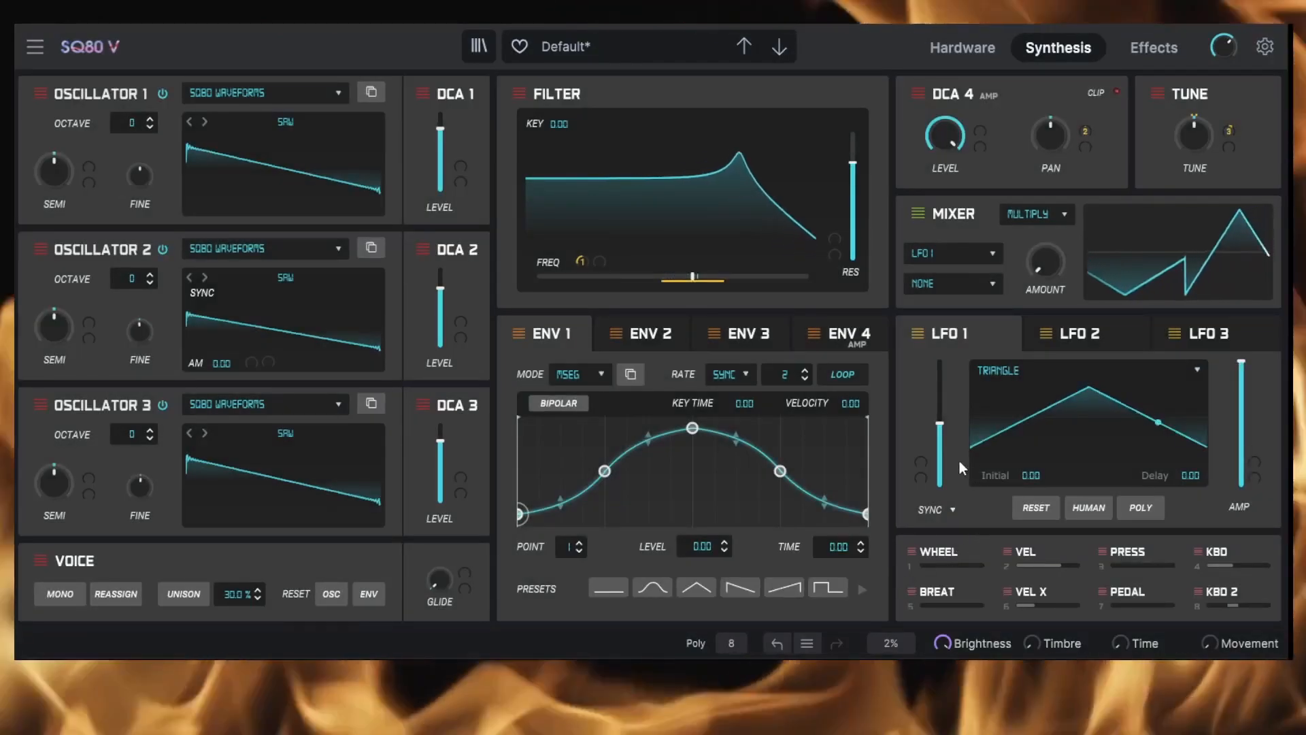
pyautogui.moveTo(943, 433); pyautogui.dragTo(940, 455)
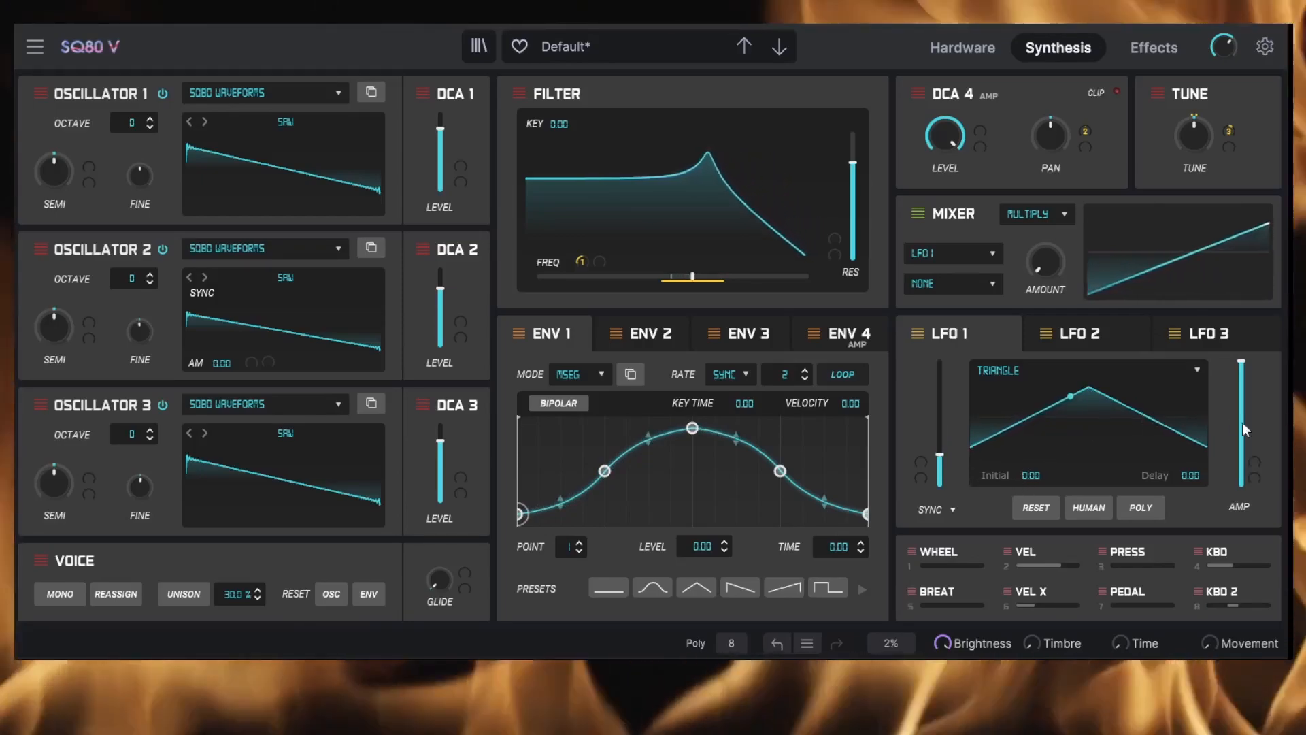
pyautogui.moveTo(1241, 383)
pyautogui.mouseDown()
pyautogui.moveTo(1241, 447)
pyautogui.moveTo(1240, 381)
pyautogui.mouseUp()
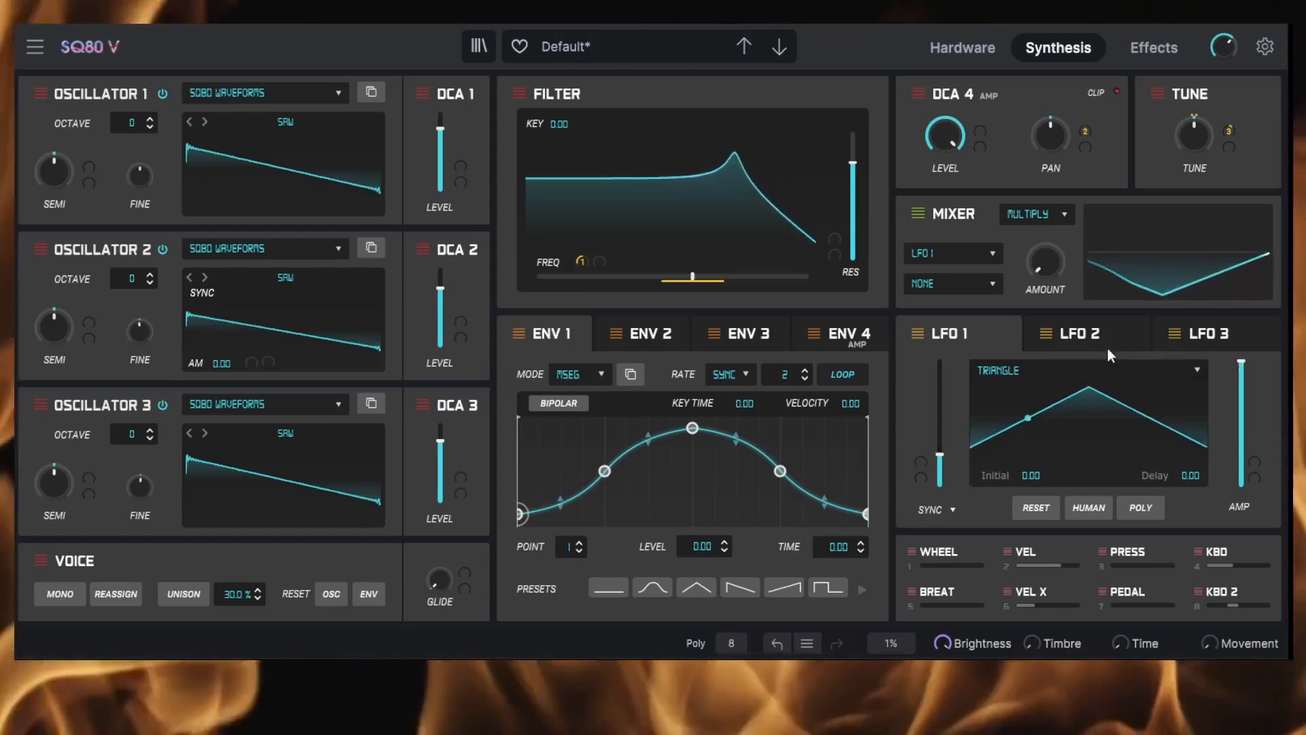
# Compare the settings and modulation destinations of LFO 1, LFO 2 and LFO 3.
pyautogui.click(1143, 340)
pyautogui.click(1226, 336)
pyautogui.click(968, 335)
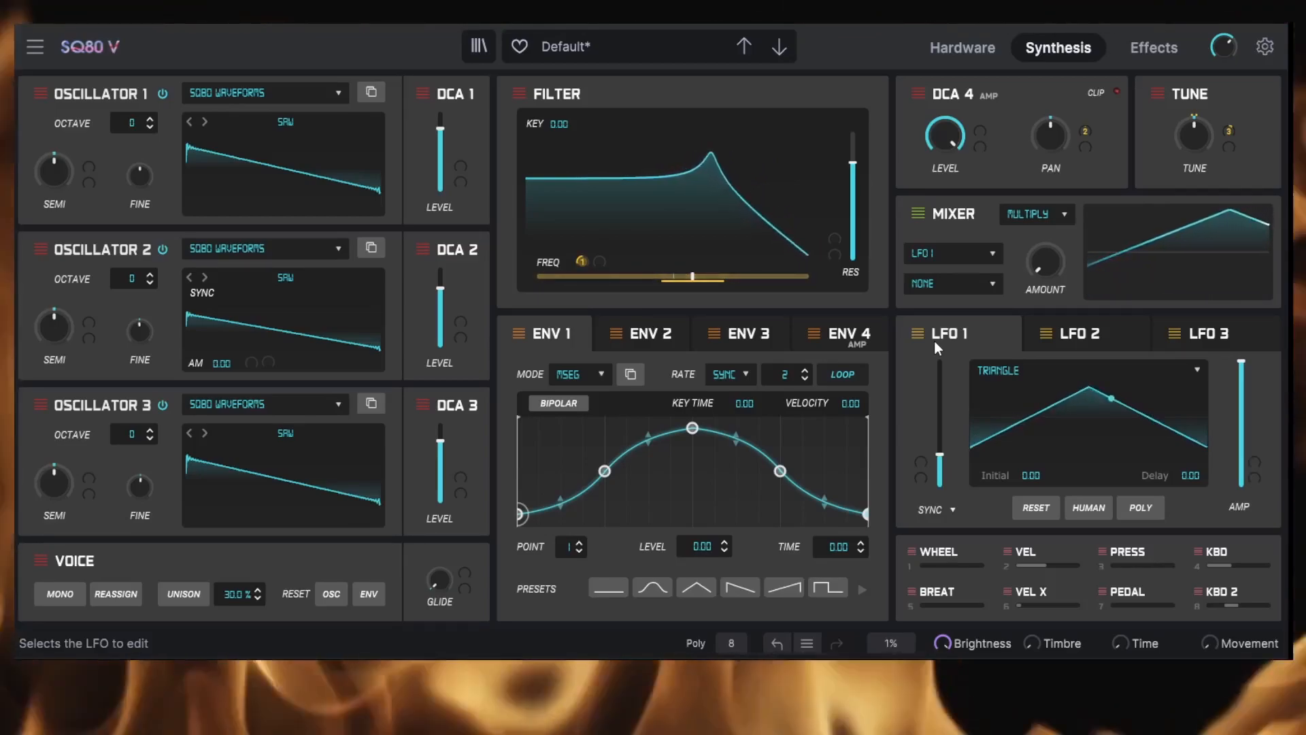
pyautogui.click(1082, 335)
pyautogui.click(1191, 340)
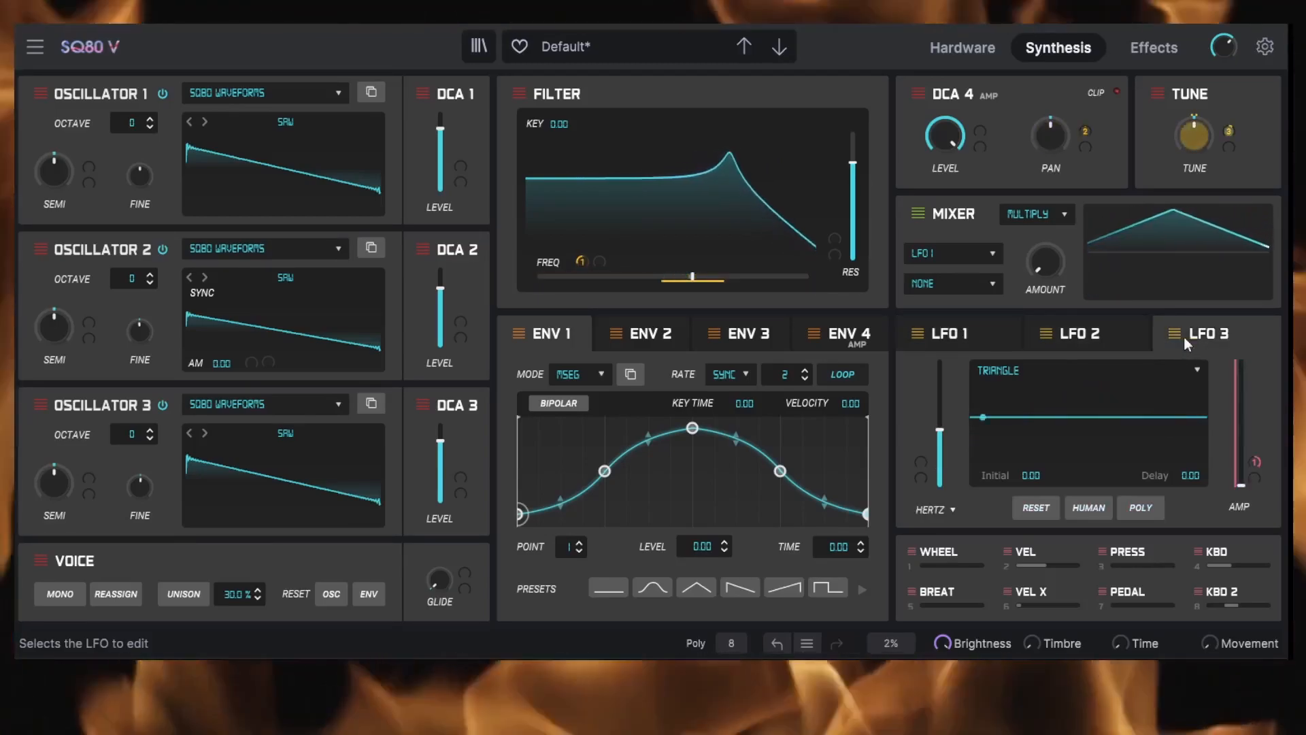
pyautogui.click(948, 338)
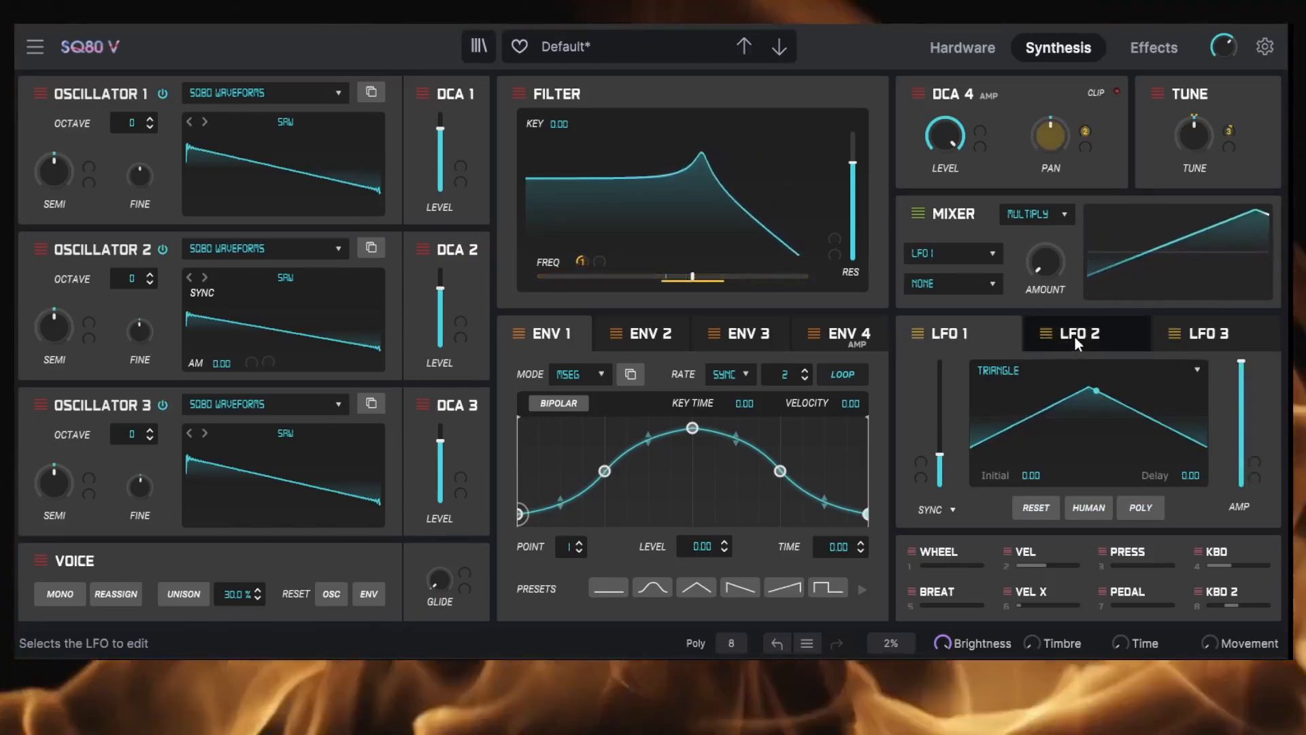
pyautogui.click(1075, 336)
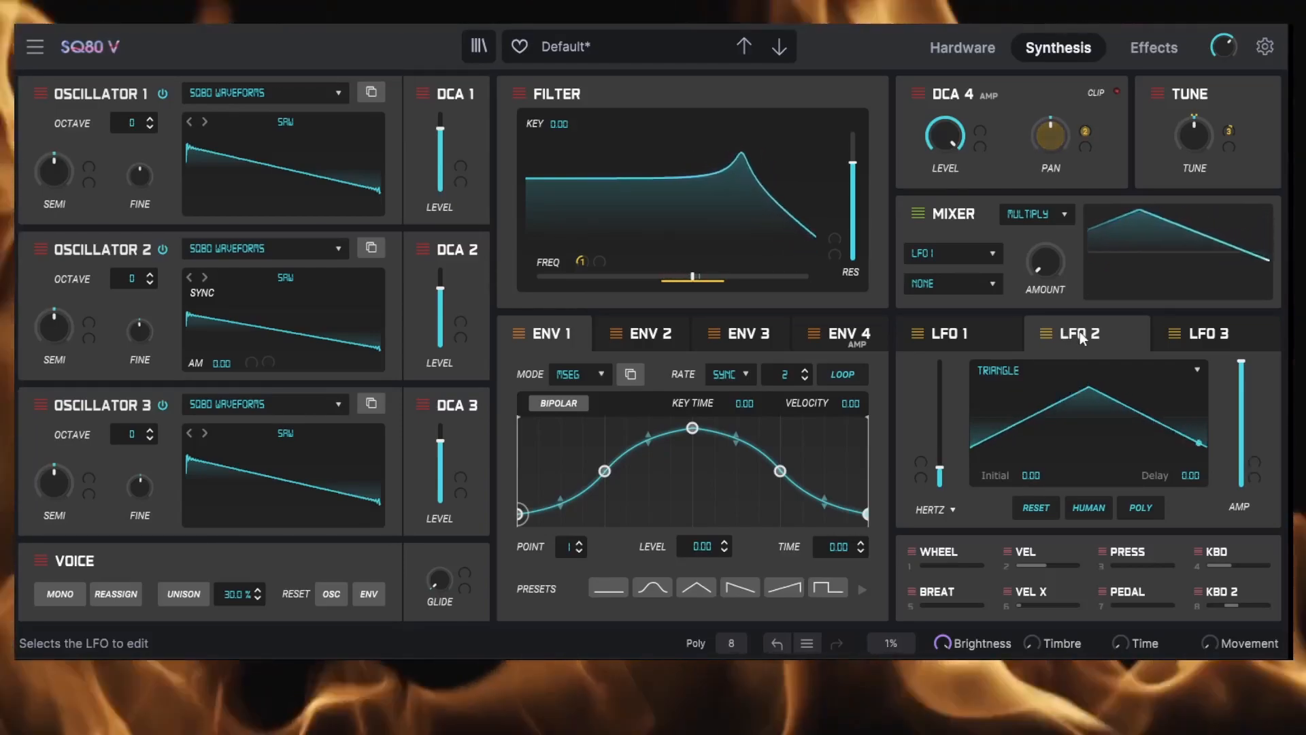
pyautogui.click(977, 330)
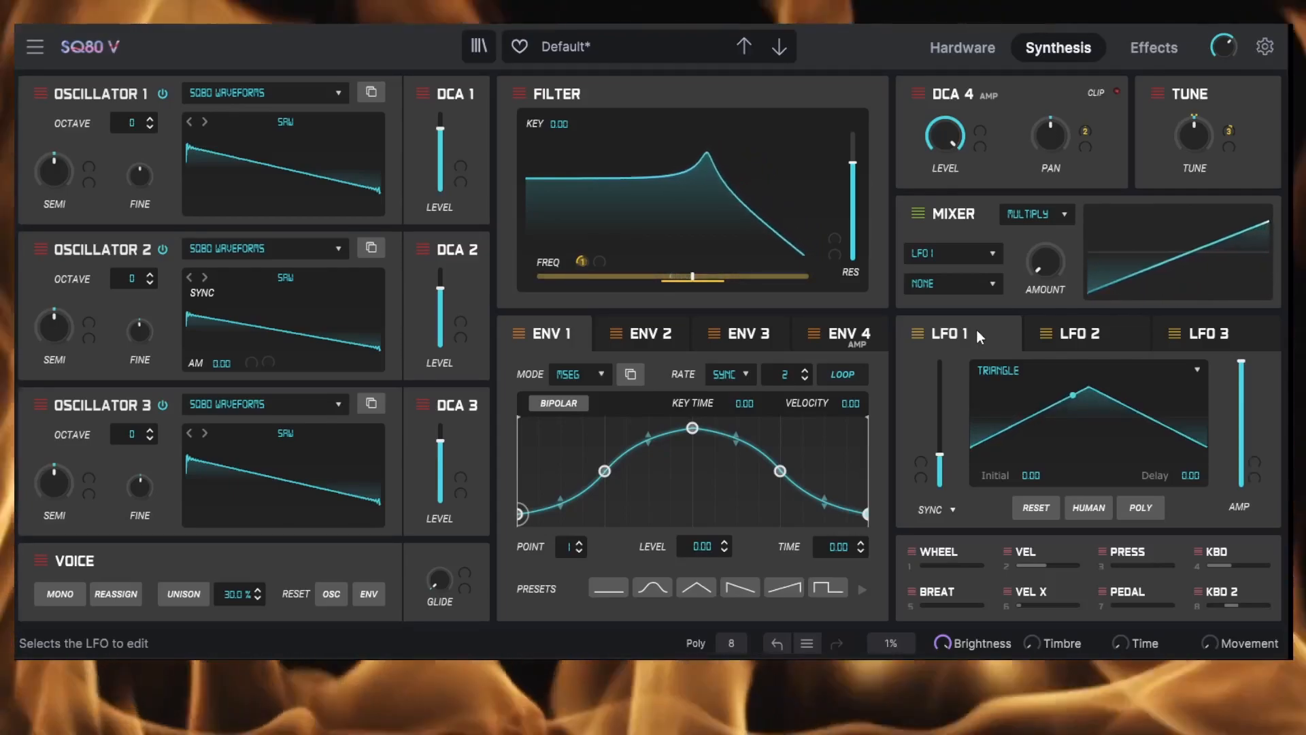
# Assign LFO 3 as the first frequency source of DCO 2 and DCO 3 with a small modulation amount.
pyautogui.click(1205, 334)
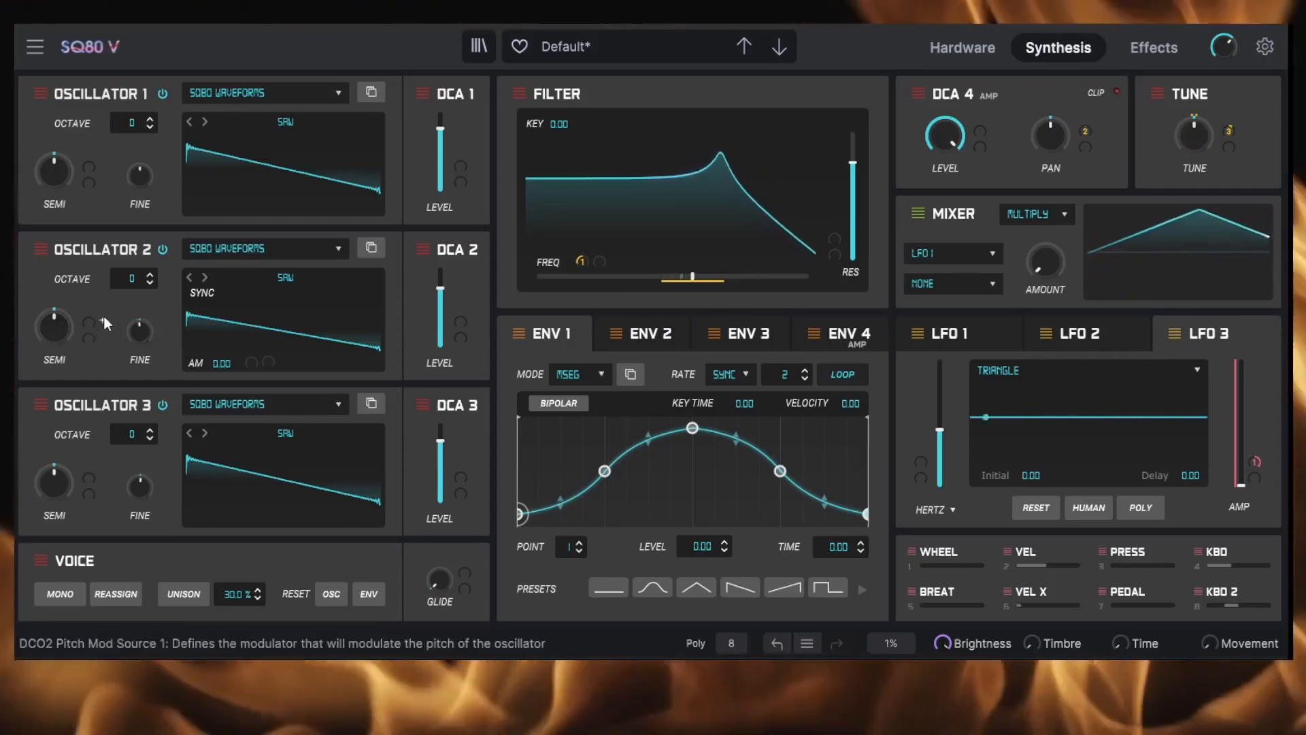
pyautogui.click(90, 323)
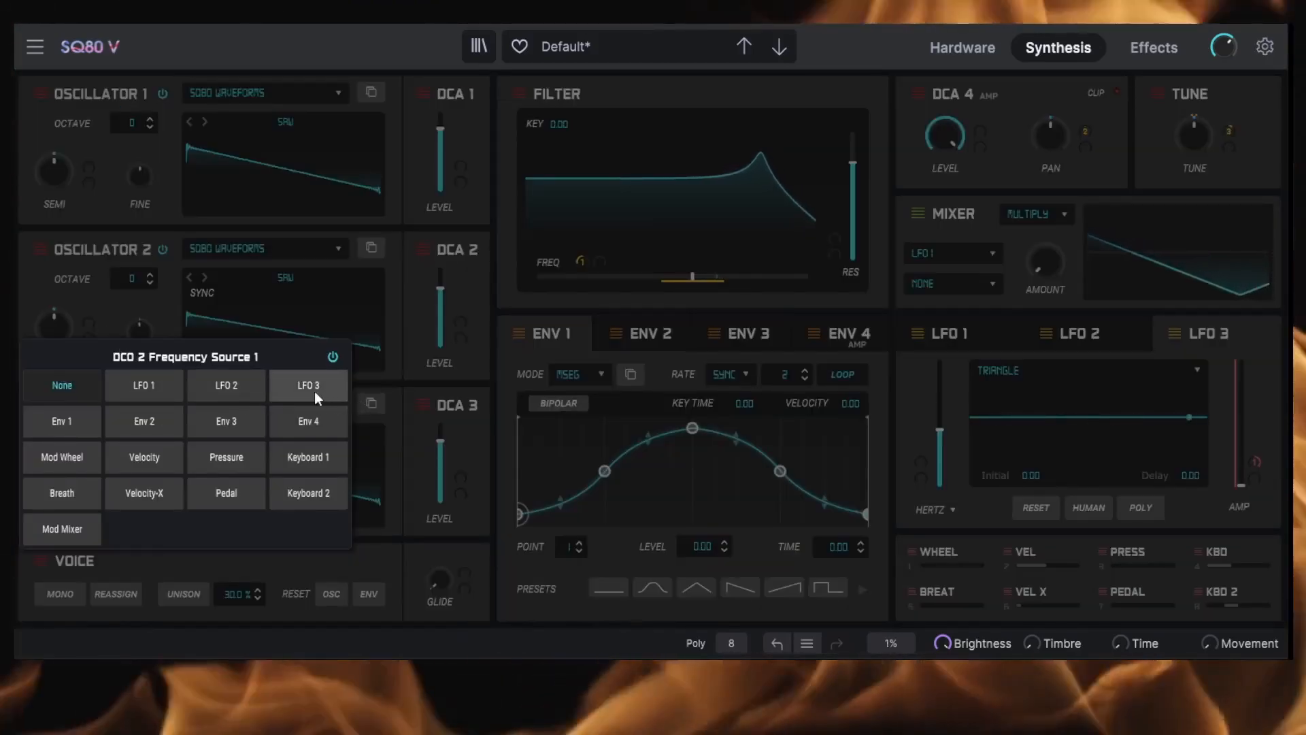
pyautogui.click(308, 385)
pyautogui.moveTo(88, 321); pyautogui.dragTo(88, 306)
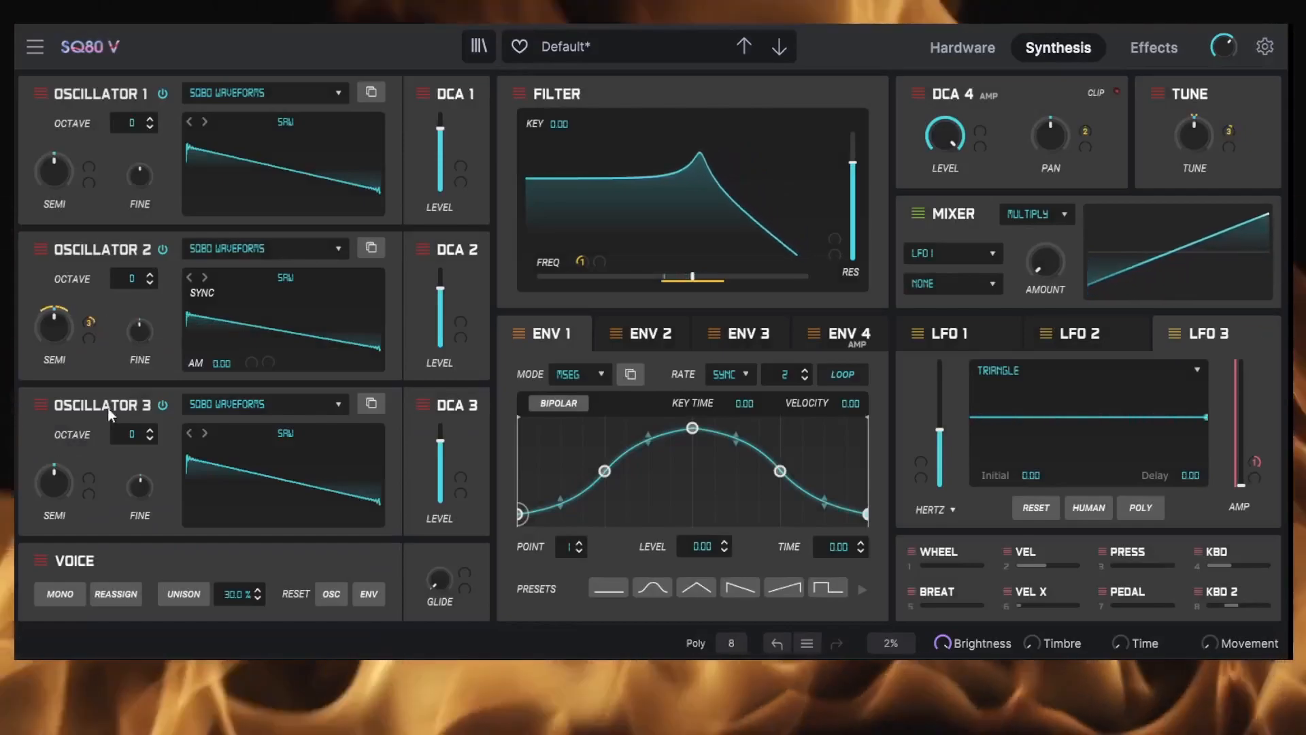
pyautogui.click(102, 472)
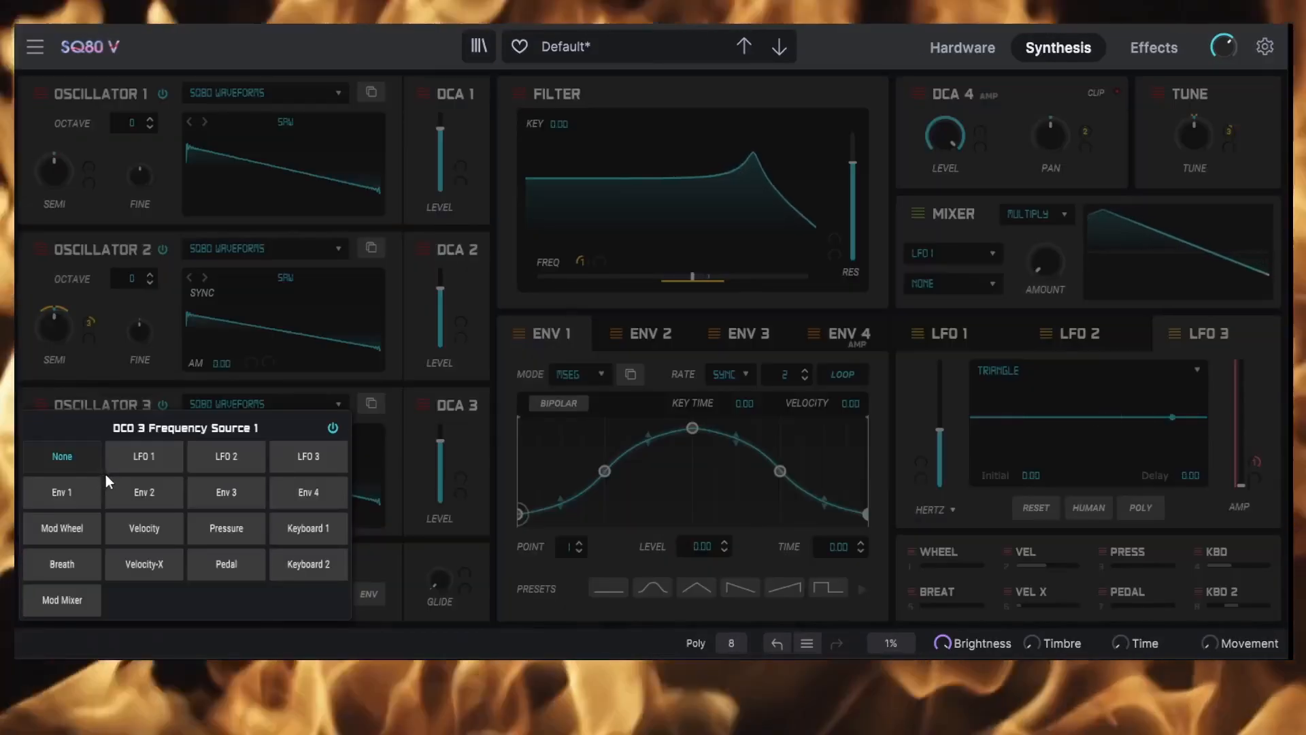
pyautogui.click(306, 456)
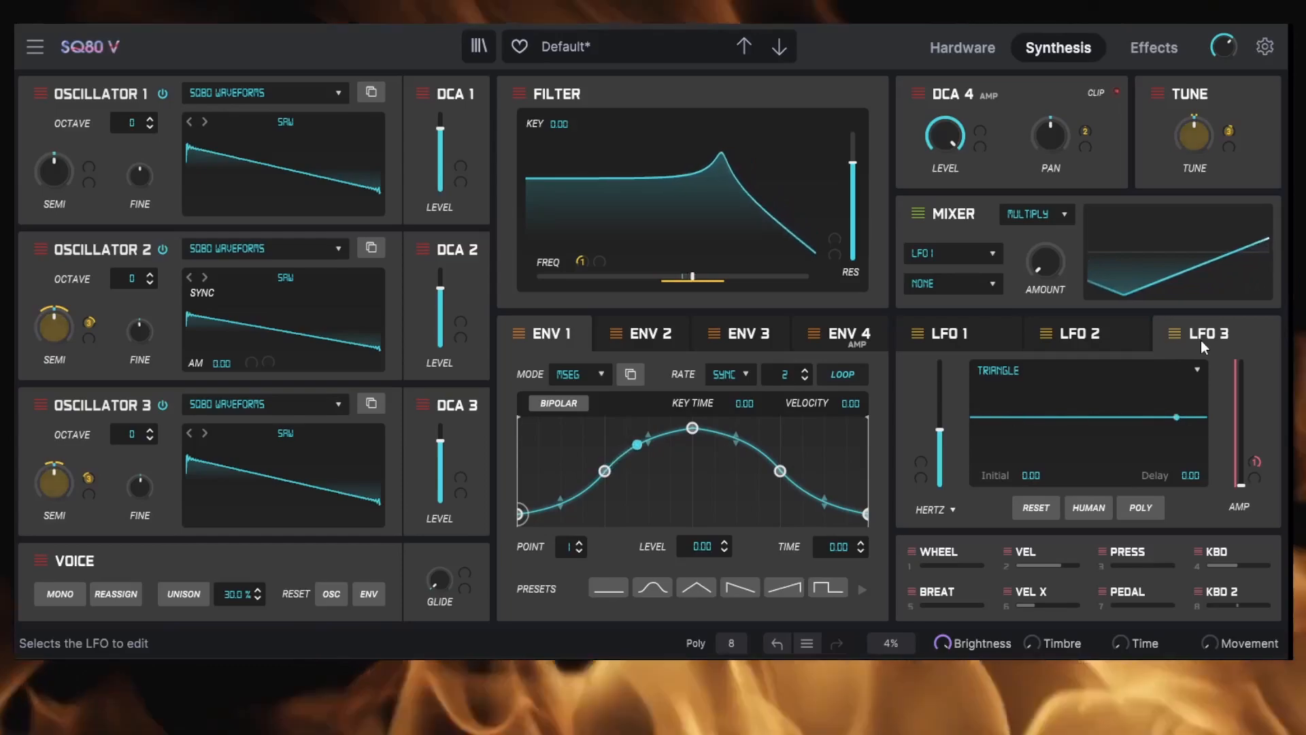
# Adjust LFO 3's pitch modulation of oscillator 3, with LFO 3's amplitude raised to full and its rate lowered to near minimum.
pyautogui.moveTo(87, 480); pyautogui.dragTo(87, 490)
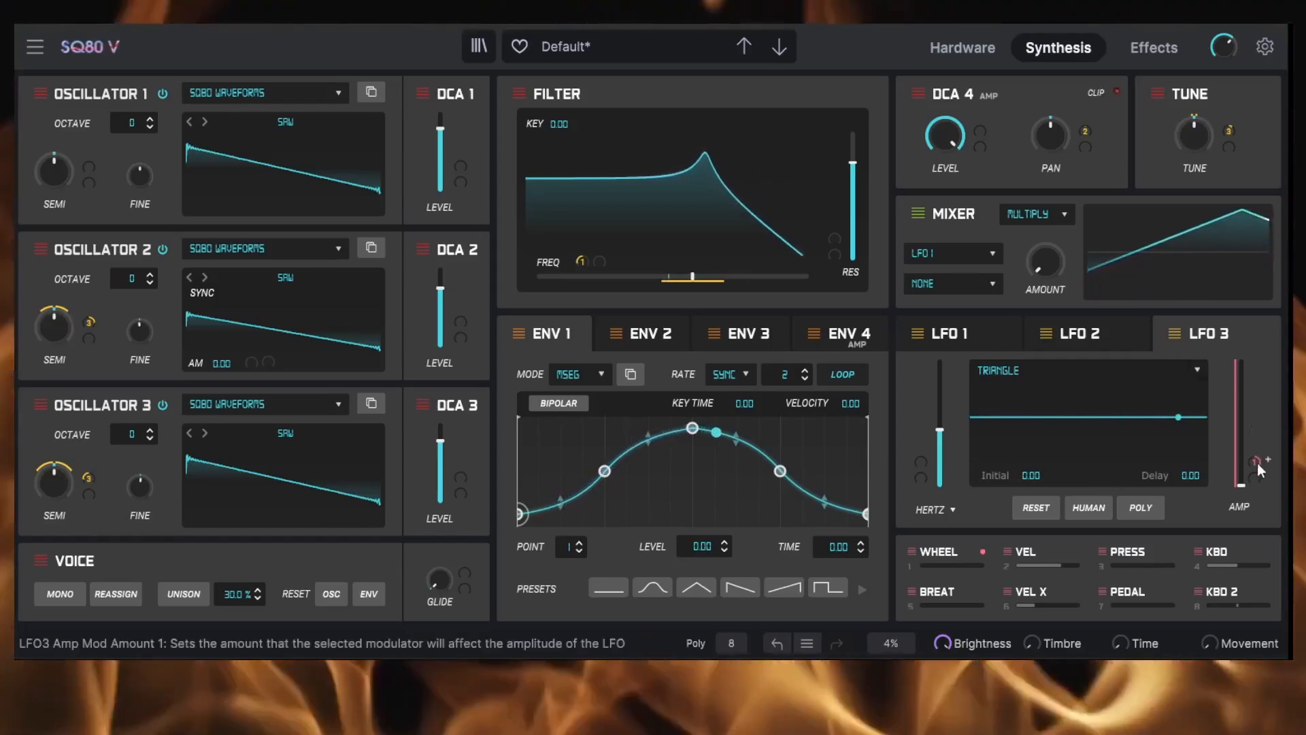
pyautogui.moveTo(1242, 477); pyautogui.dragTo(1242, 340)
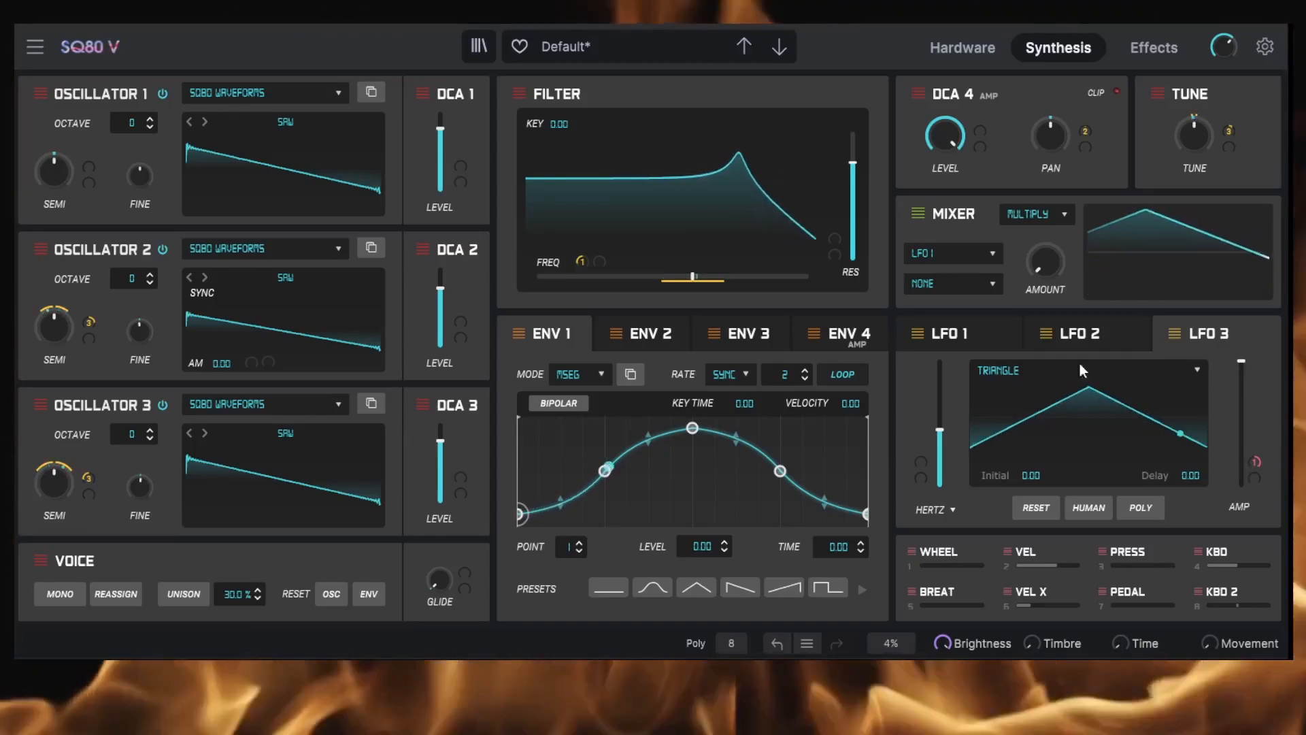
pyautogui.moveTo(940, 431); pyautogui.dragTo(940, 482)
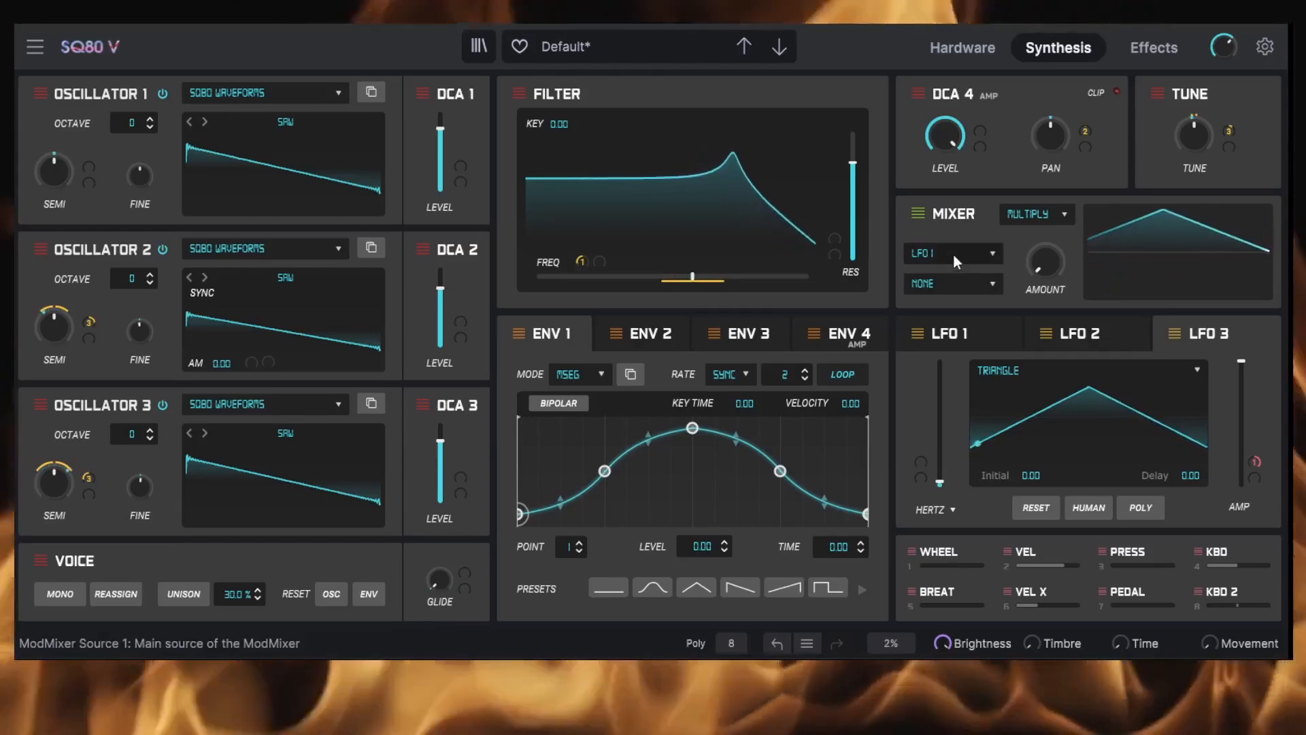
# Set the modulation mixer to Sum LFO 1 with LFO 3 as the second source, with the amount at about two thirds.
pyautogui.moveTo(1057, 263)
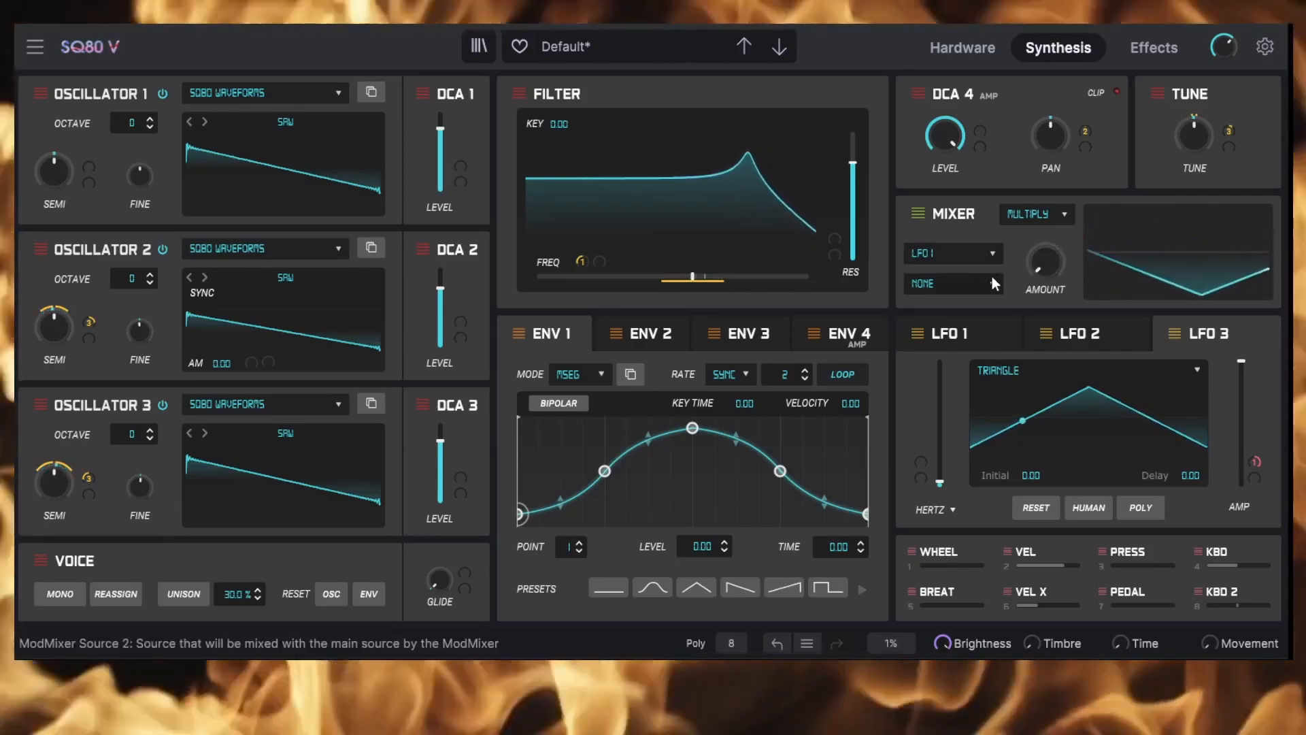
pyautogui.click(964, 283)
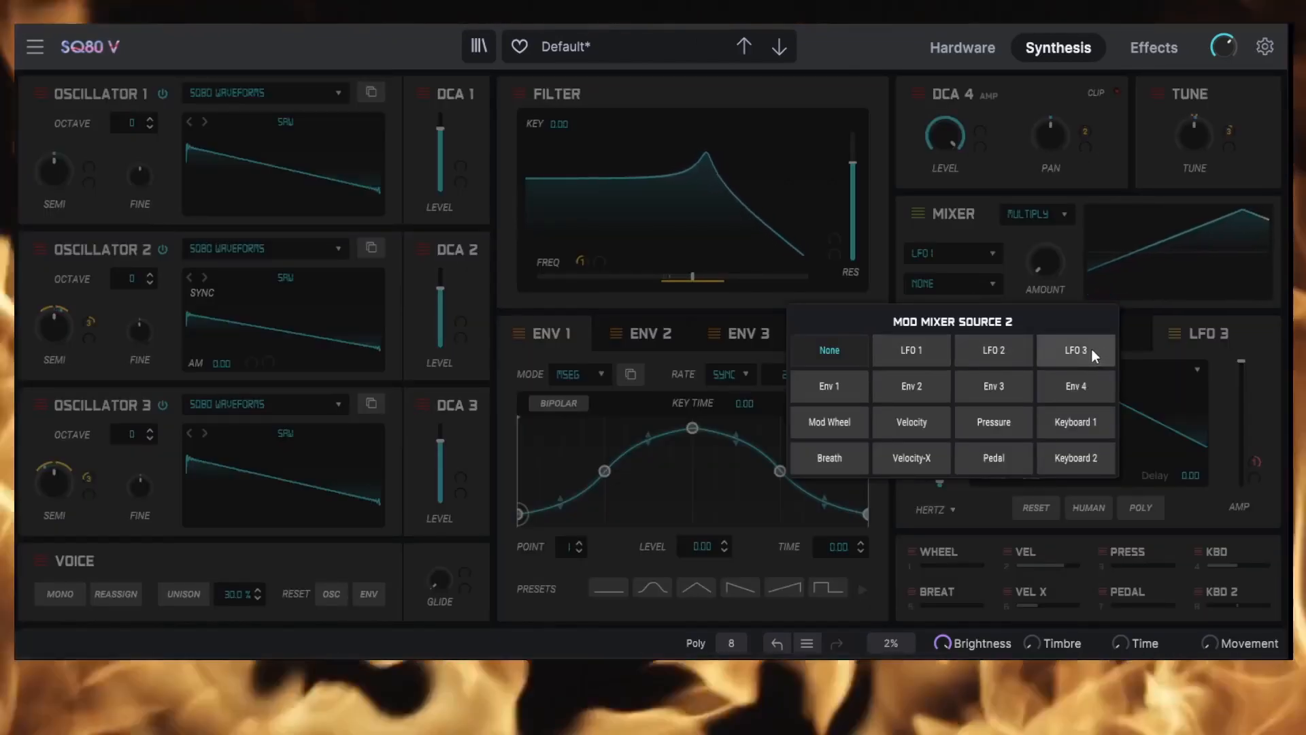
pyautogui.click(1089, 349)
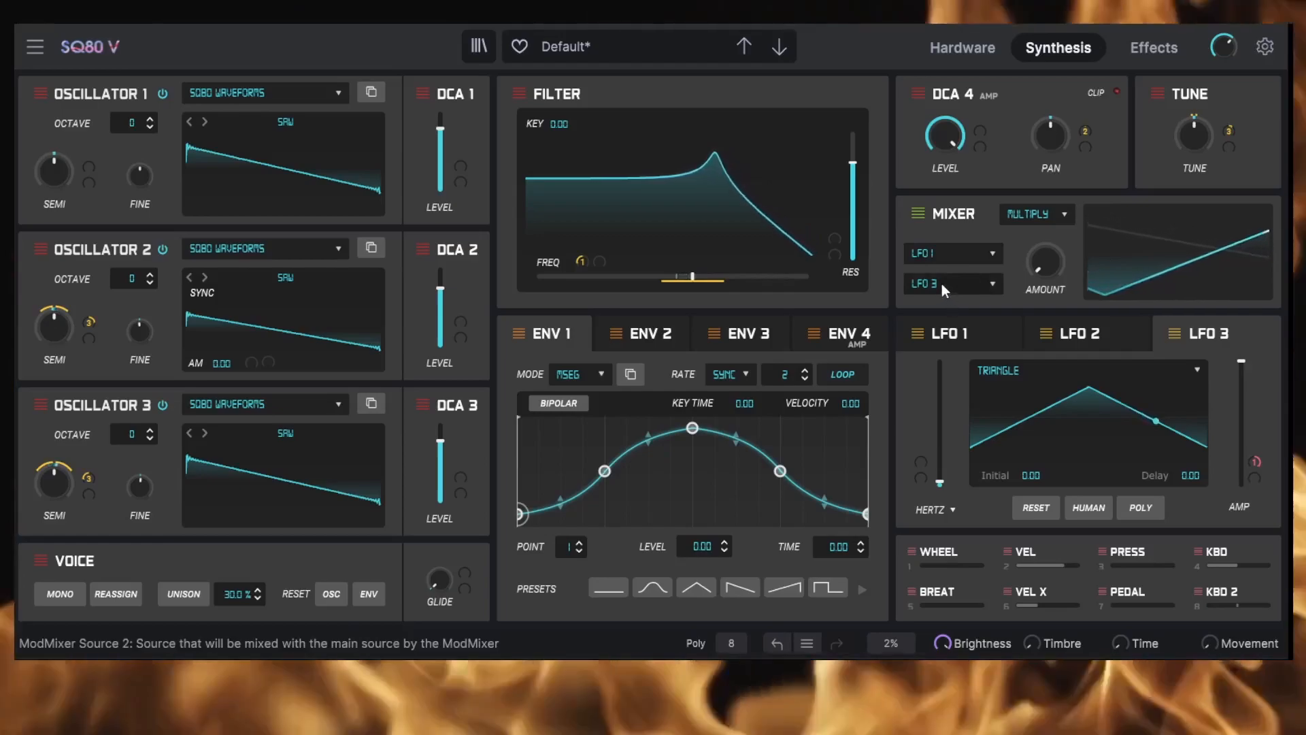
pyautogui.click(1027, 212)
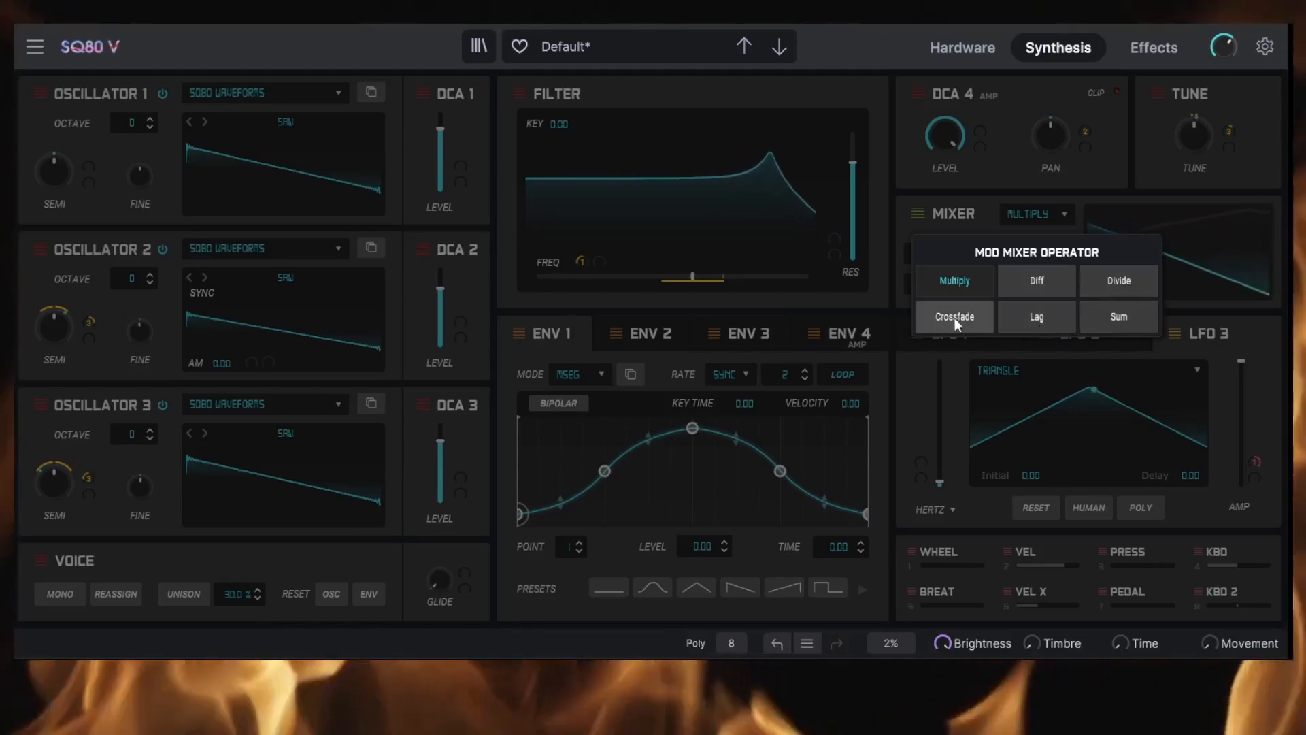
pyautogui.click(1114, 316)
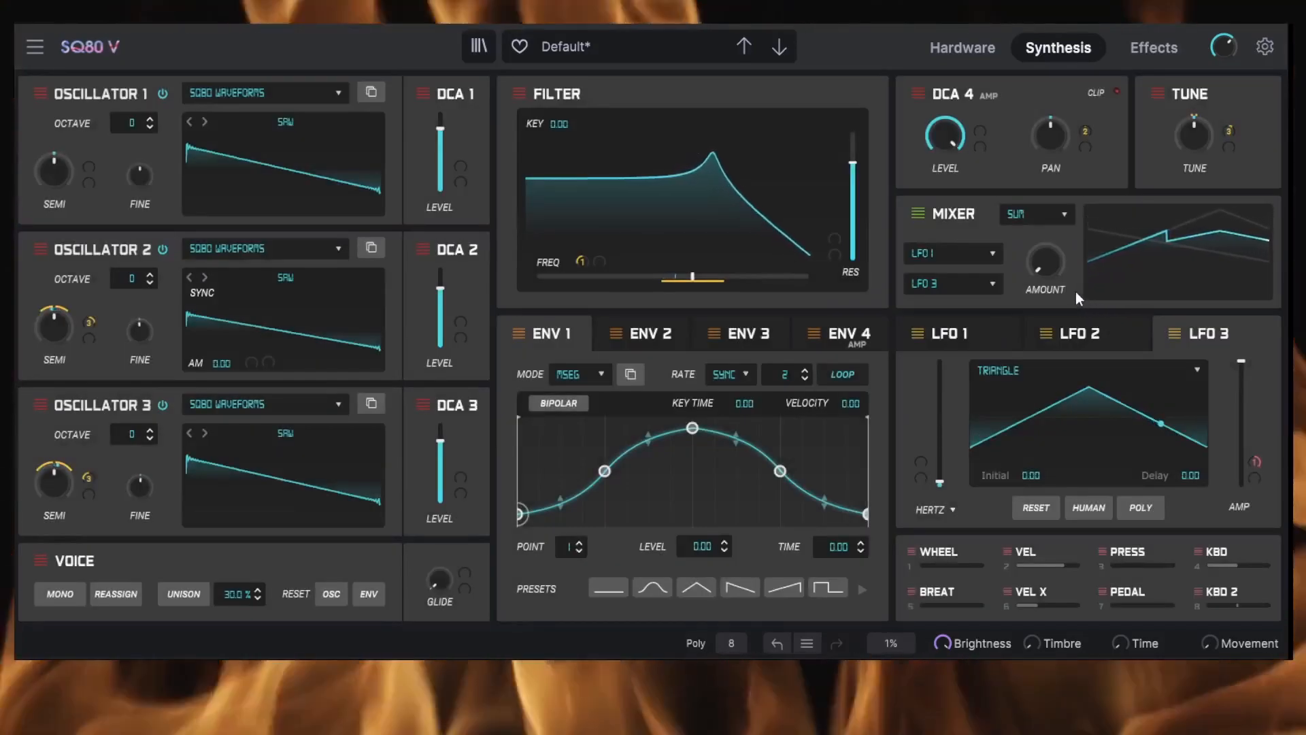
pyautogui.moveTo(1048, 268); pyautogui.dragTo(1049, 193)
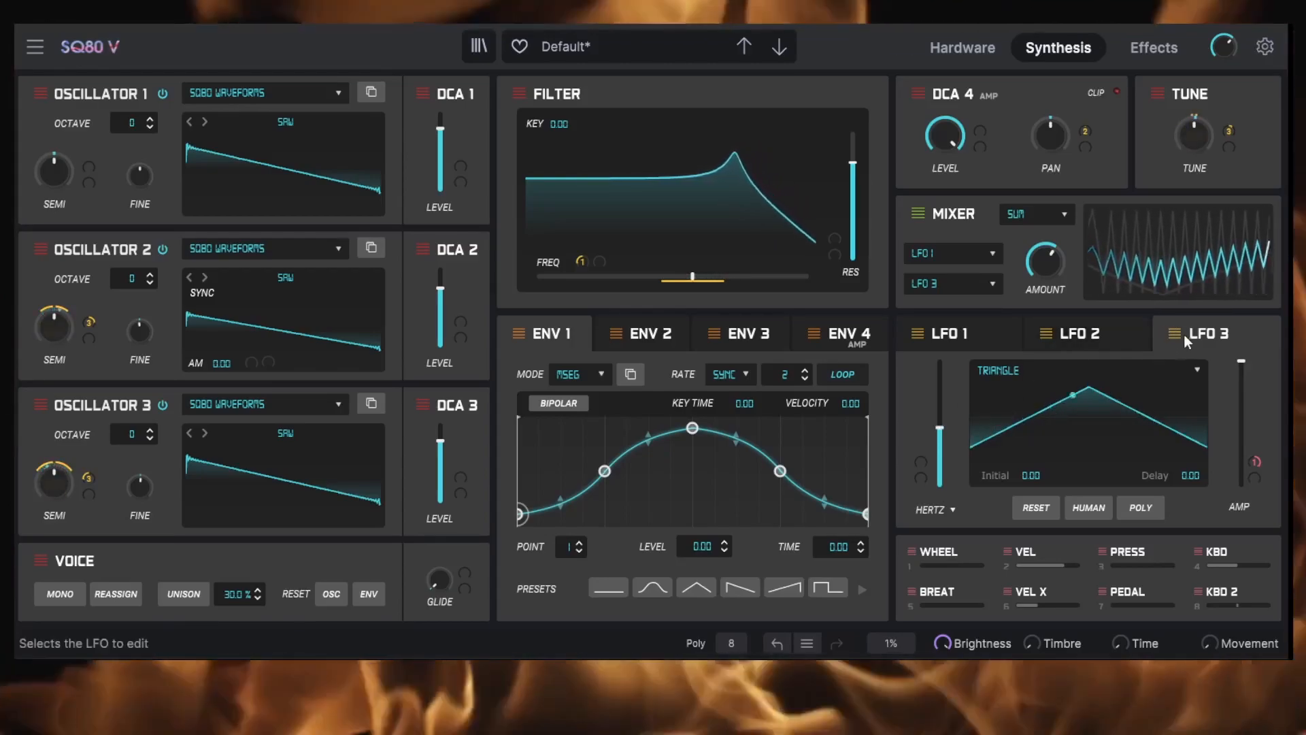
# Lower LFO 3's rate to about a tenth and show LFO 1's settings.
pyautogui.moveTo(941, 427); pyautogui.dragTo(940, 468)
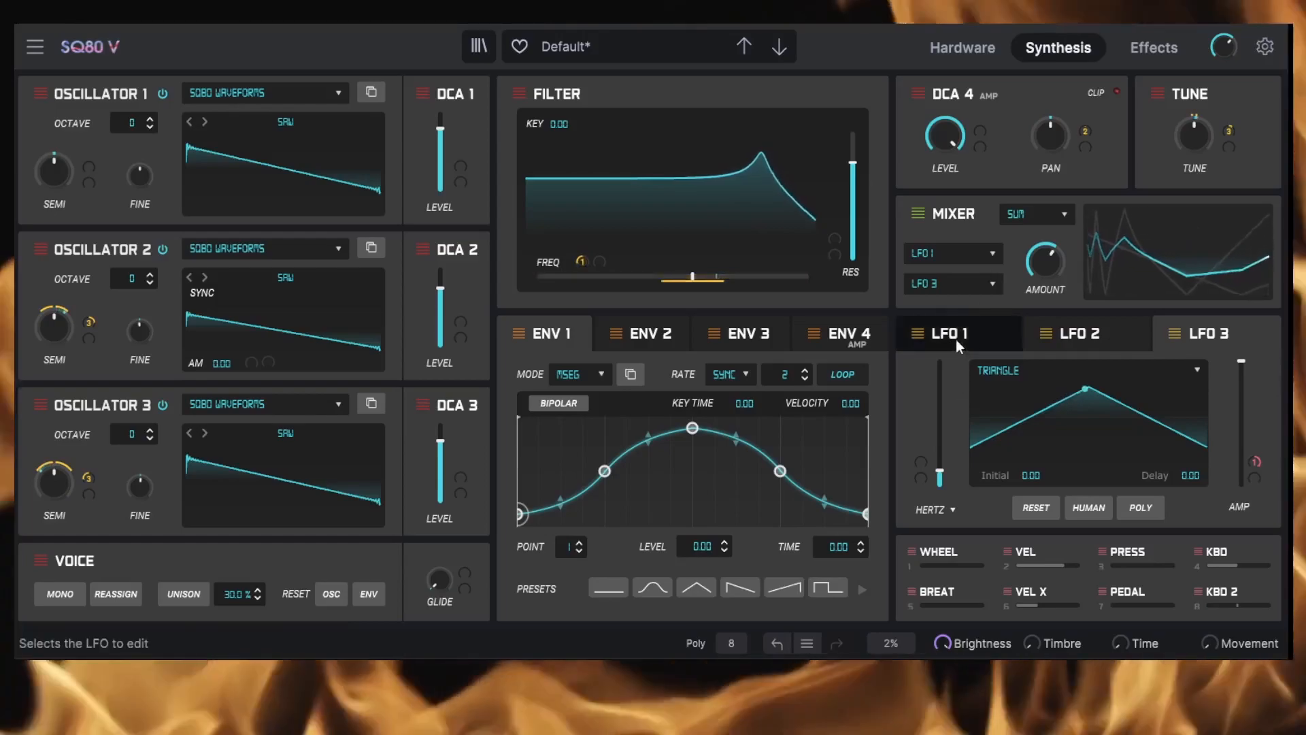
pyautogui.click(953, 337)
pyautogui.moveTo(942, 453)
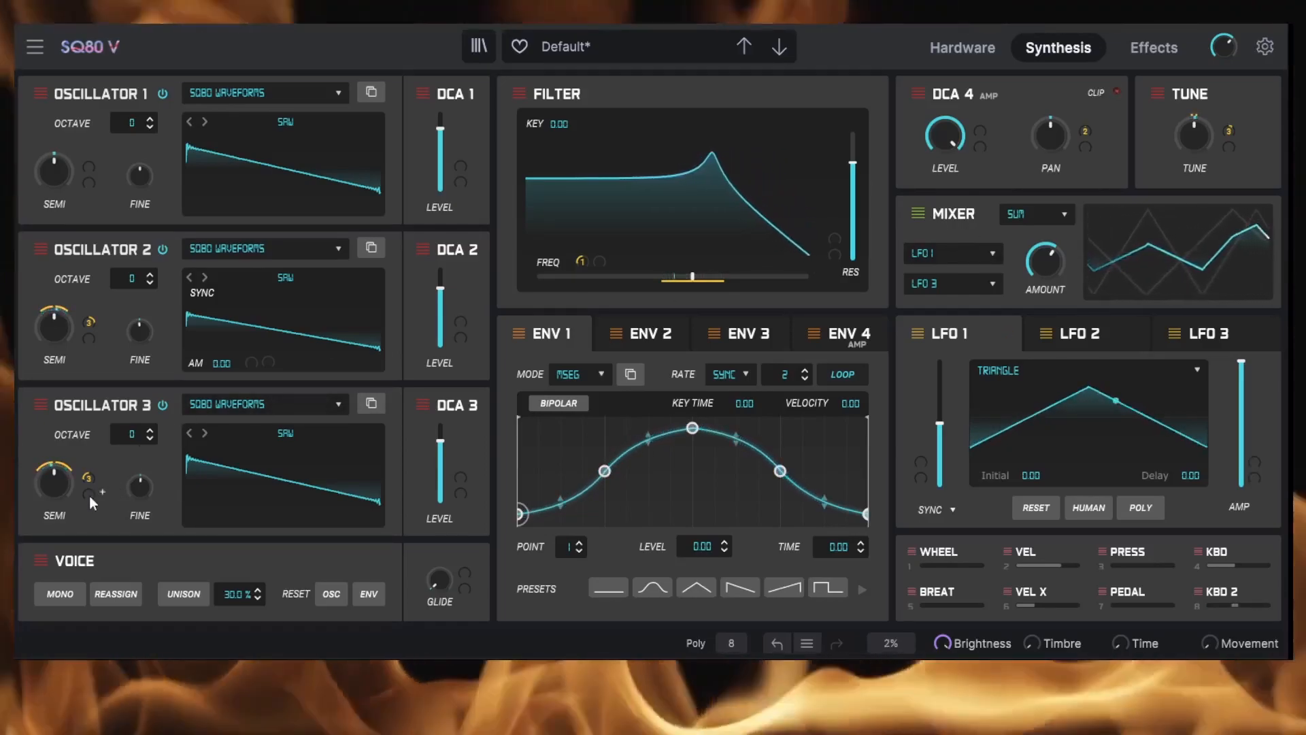
# Try the Mod Mixer as oscillator 3's second frequency source and assign it as the filter cutoff's first source in place of LFO 1.
pyautogui.click(89, 493)
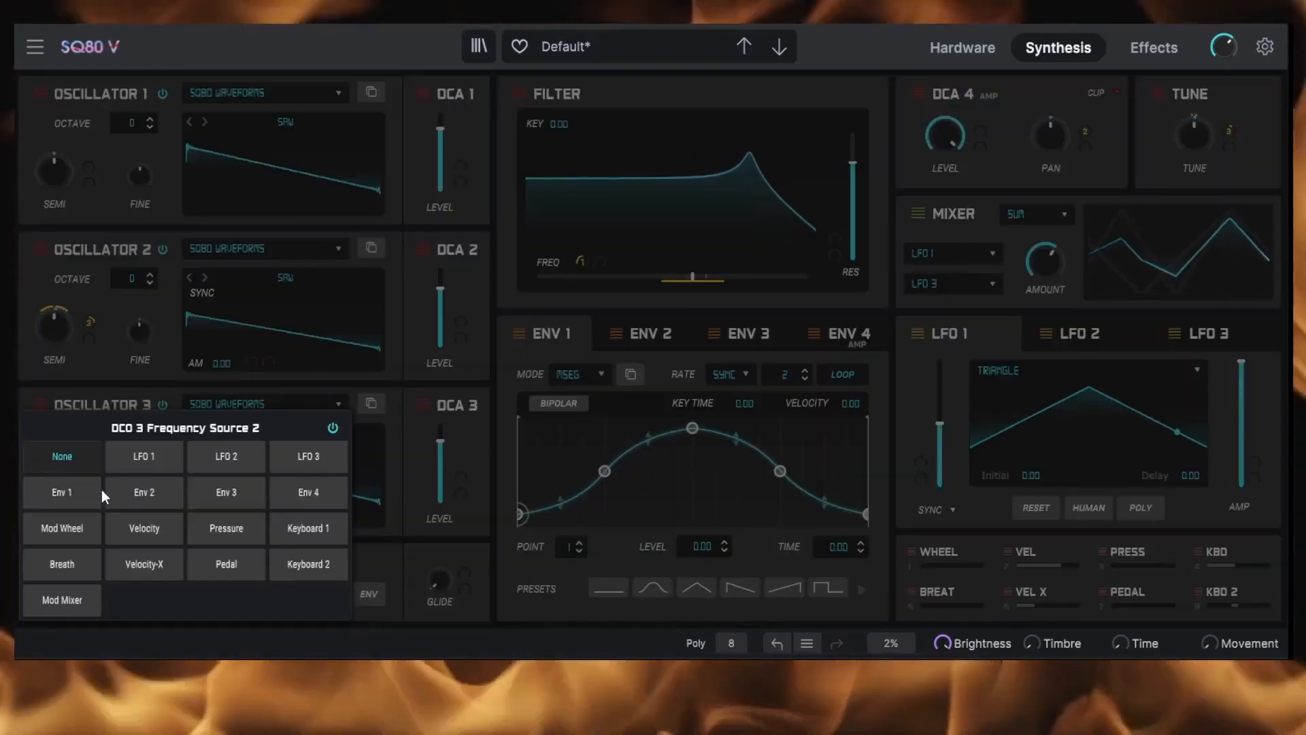
pyautogui.click(64, 600)
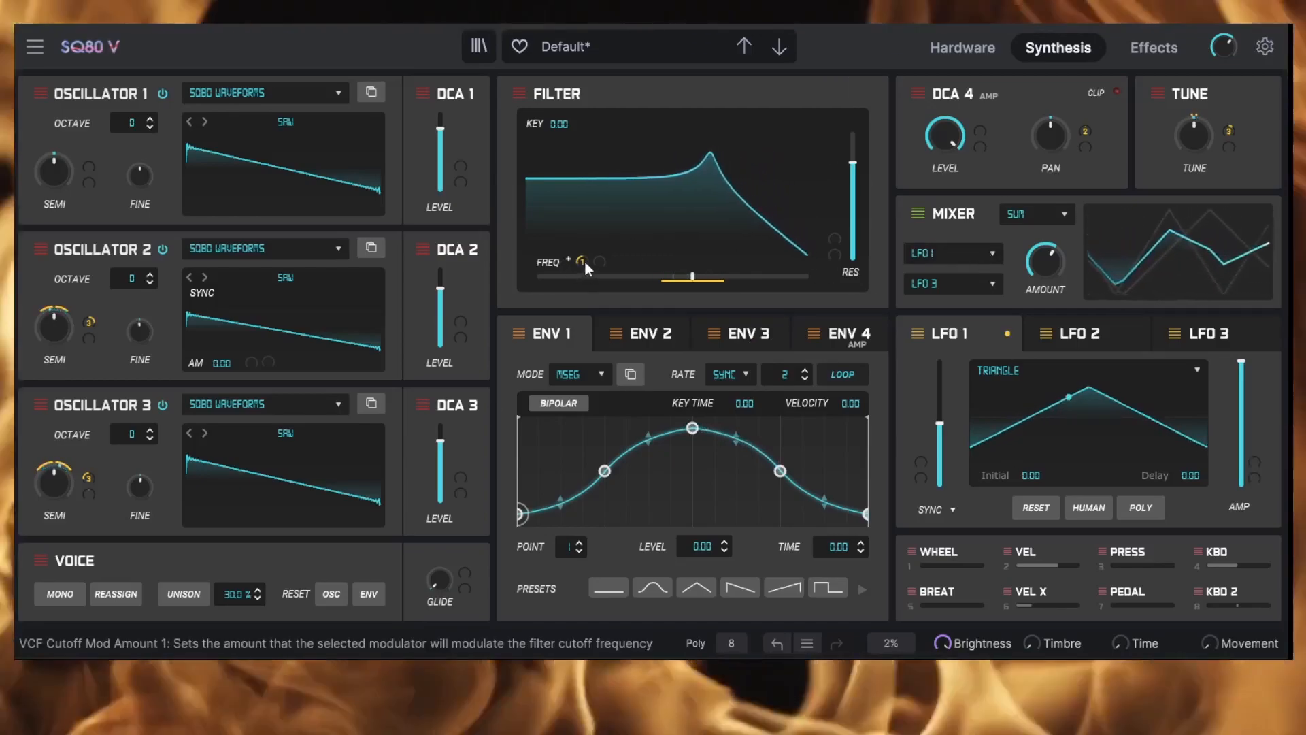
pyautogui.click(570, 257)
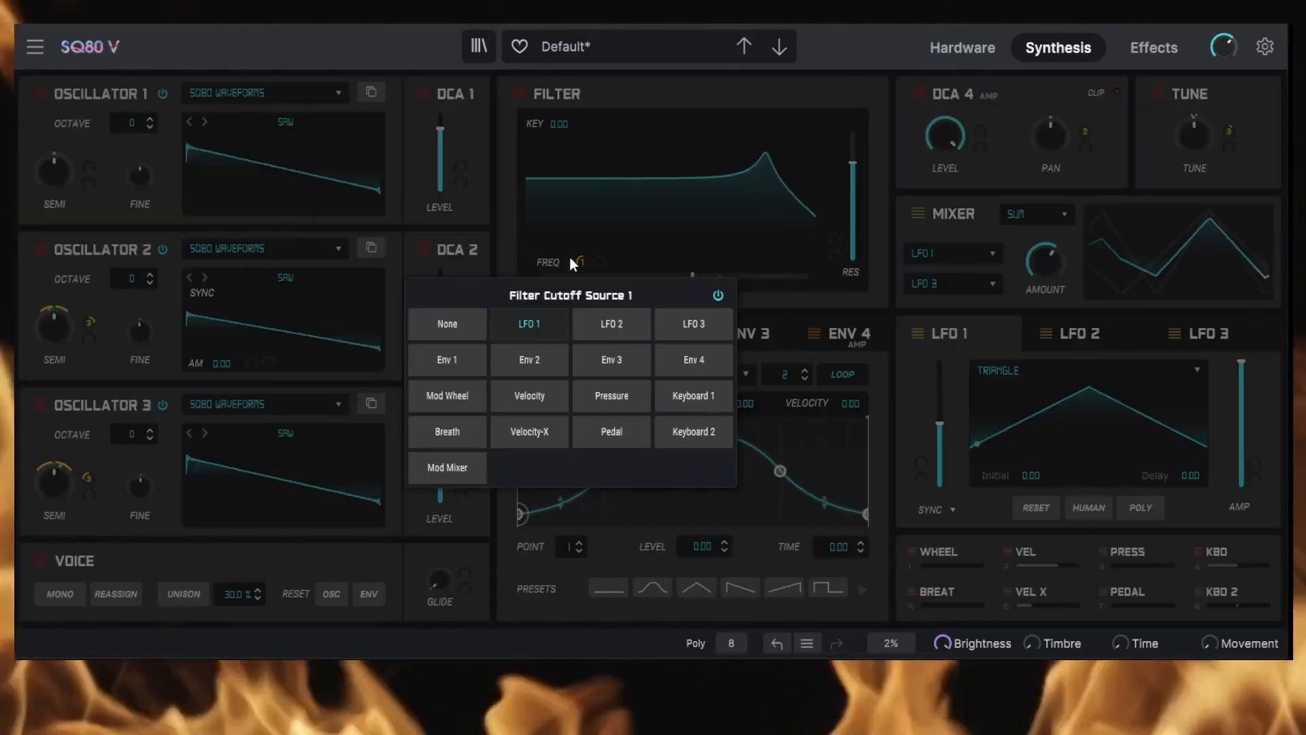
pyautogui.click(452, 471)
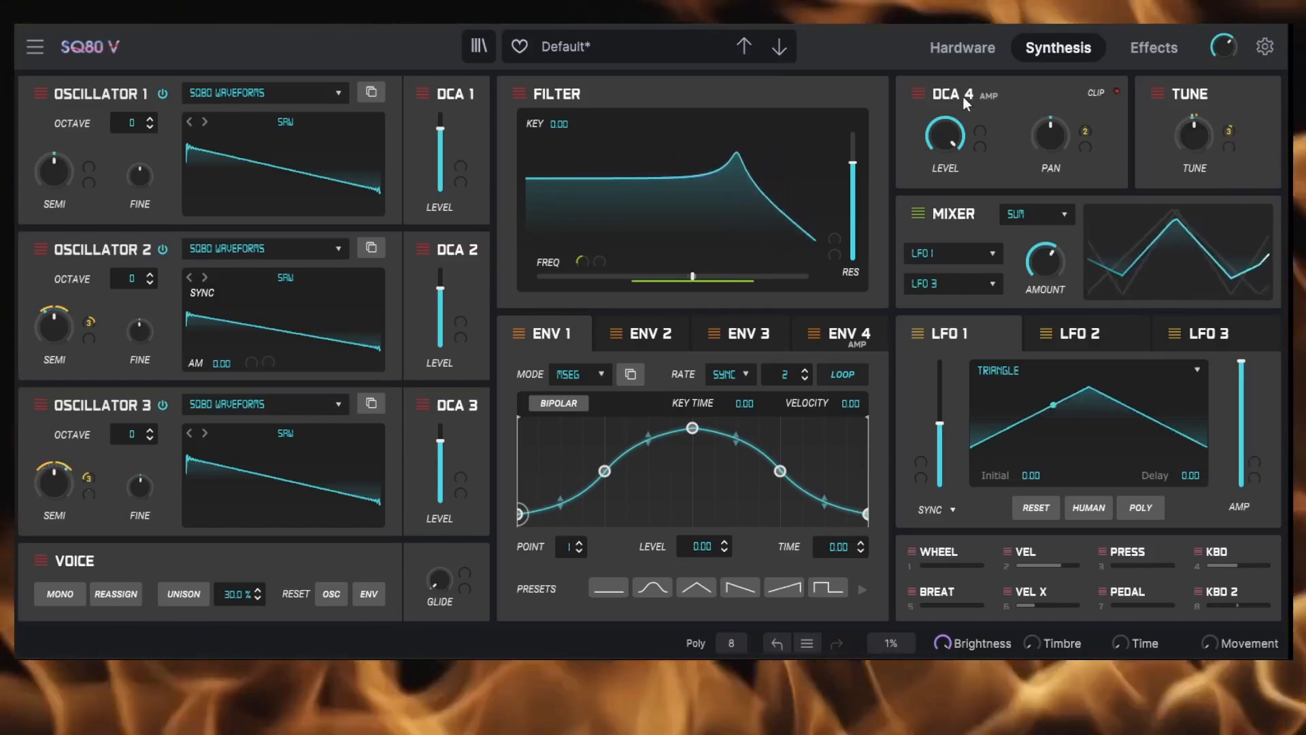
# Try out the DCA 4 pan control, reset it to 0.00, and set the polyphony to 16 voices.
pyautogui.moveTo(1046, 141)
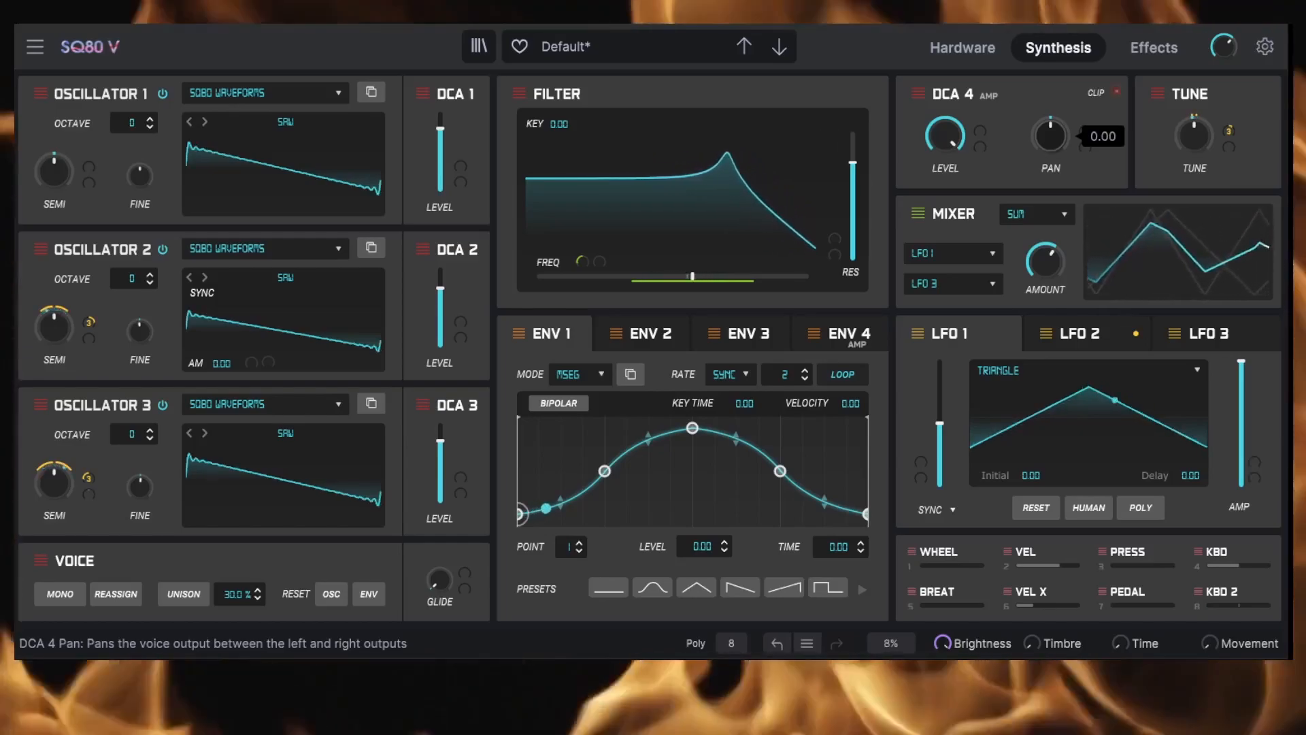
pyautogui.moveTo(1046, 143); pyautogui.dragTo(1047, 147)
pyautogui.doubleClick(1046, 142)
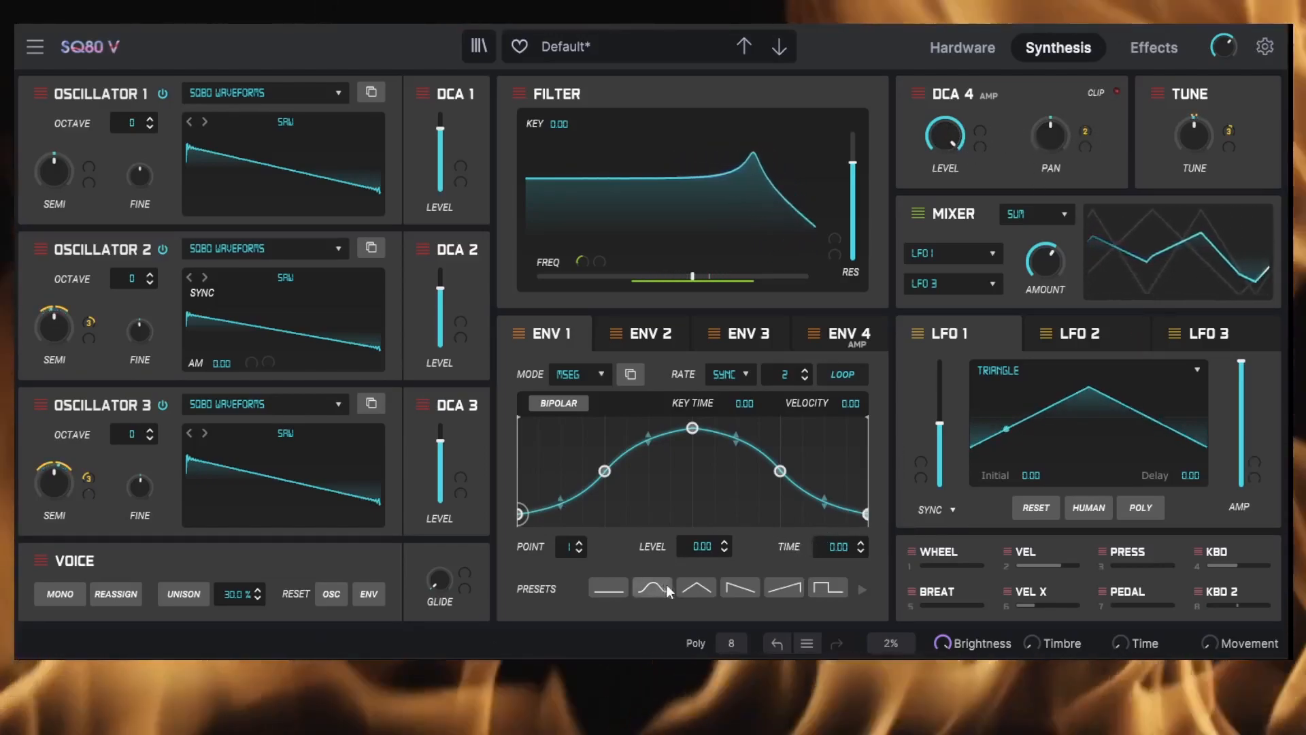
pyautogui.click(732, 644)
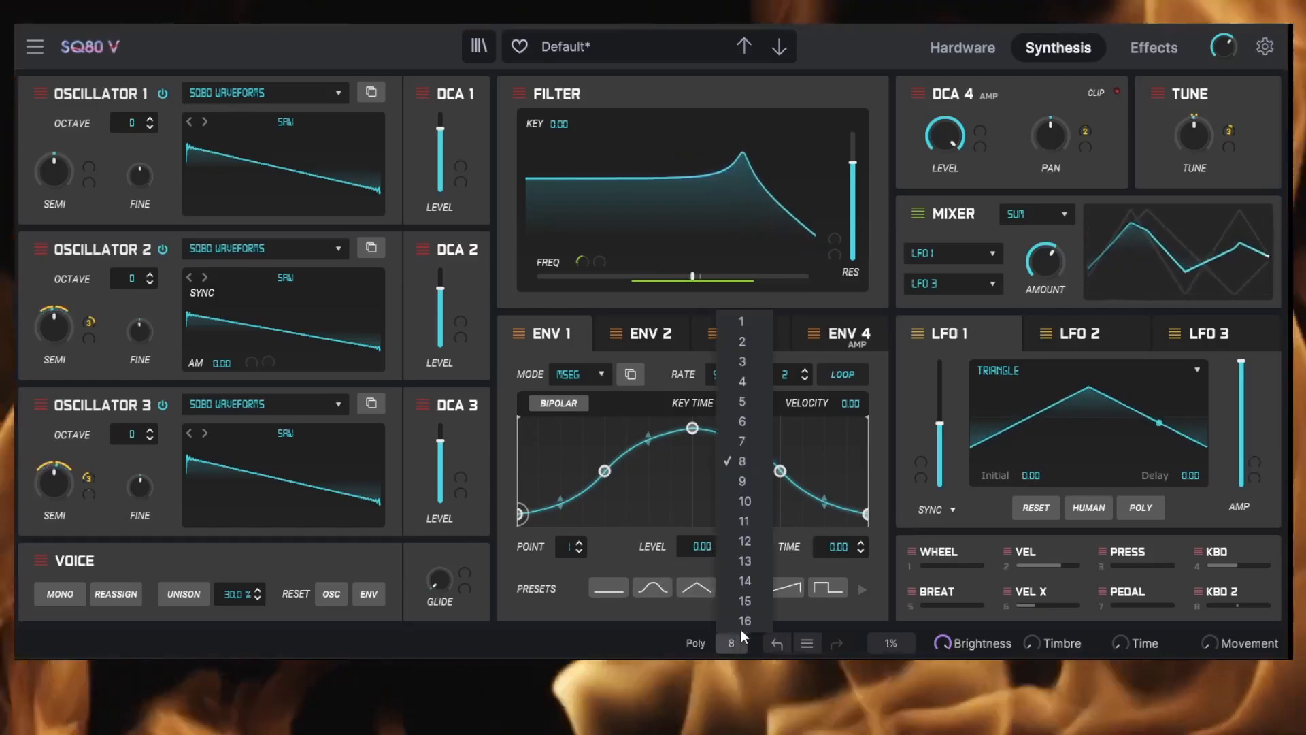
pyautogui.click(744, 620)
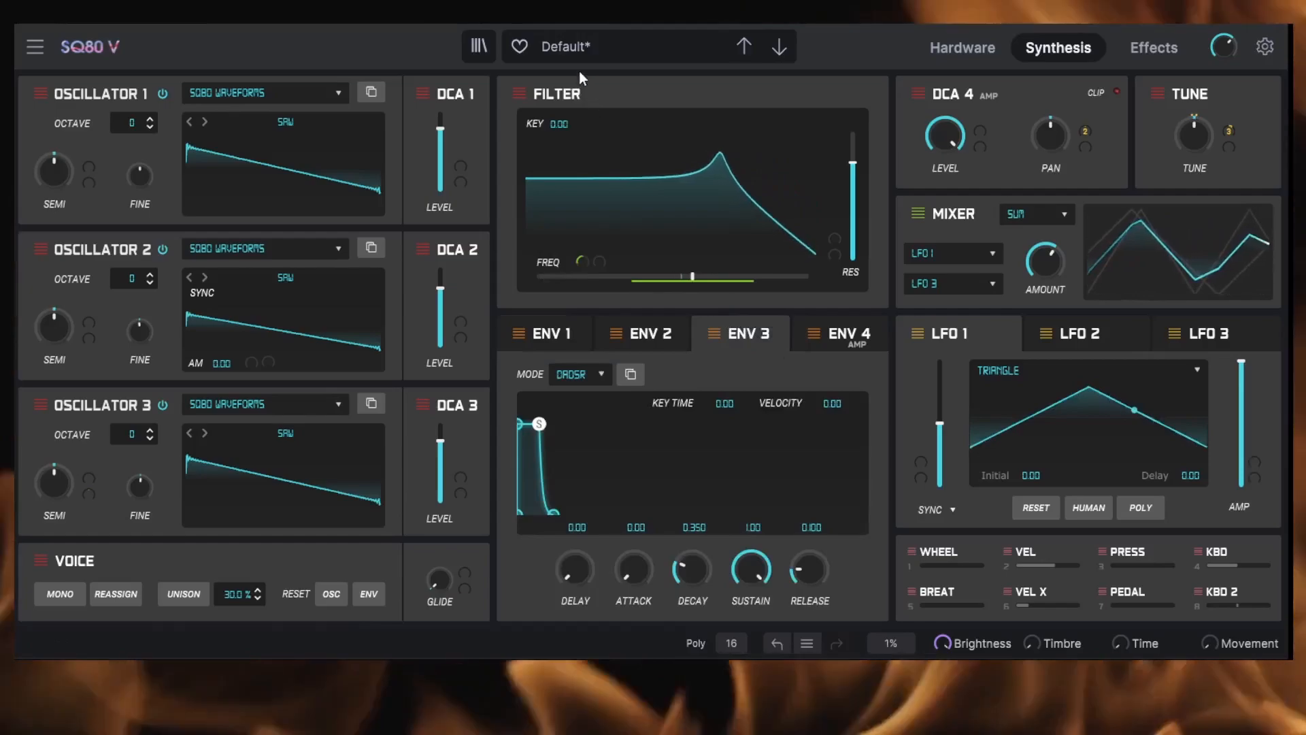
# Reload the Default preset from the Template category.
pyautogui.click(579, 47)
pyautogui.moveTo(614, 338)
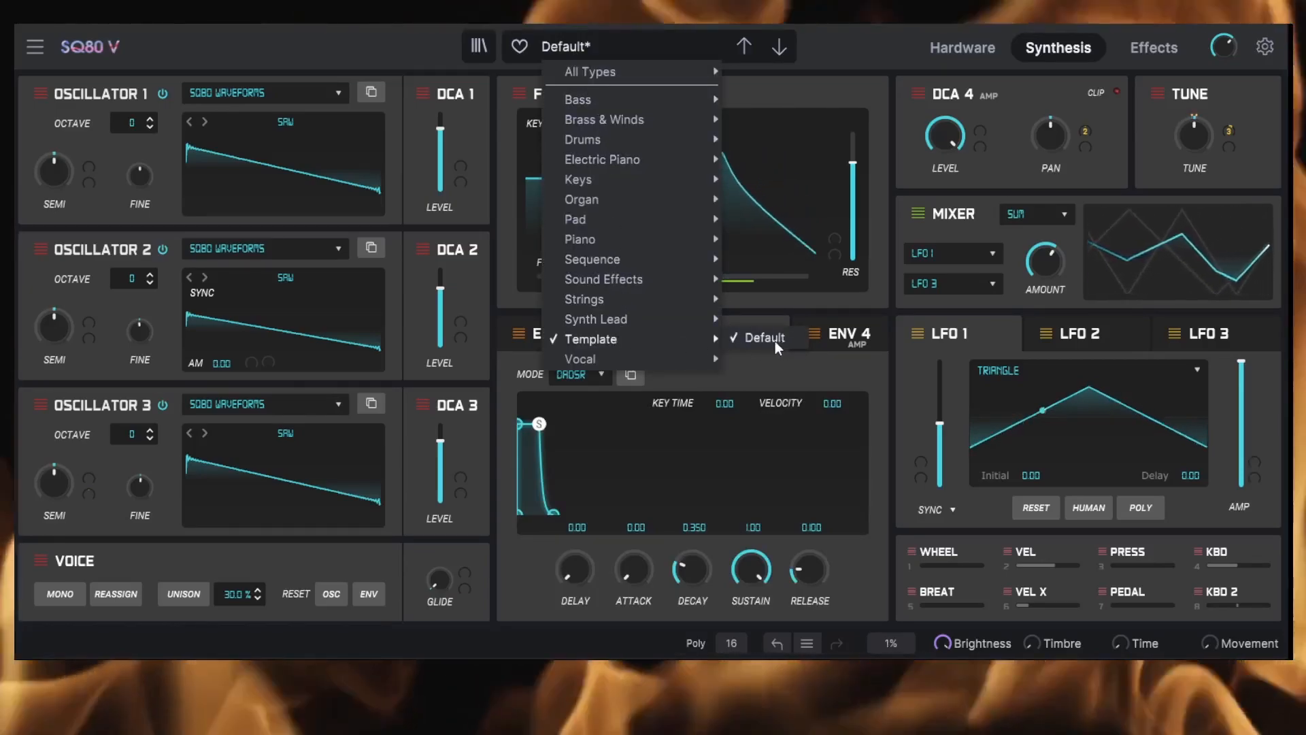
pyautogui.click(775, 341)
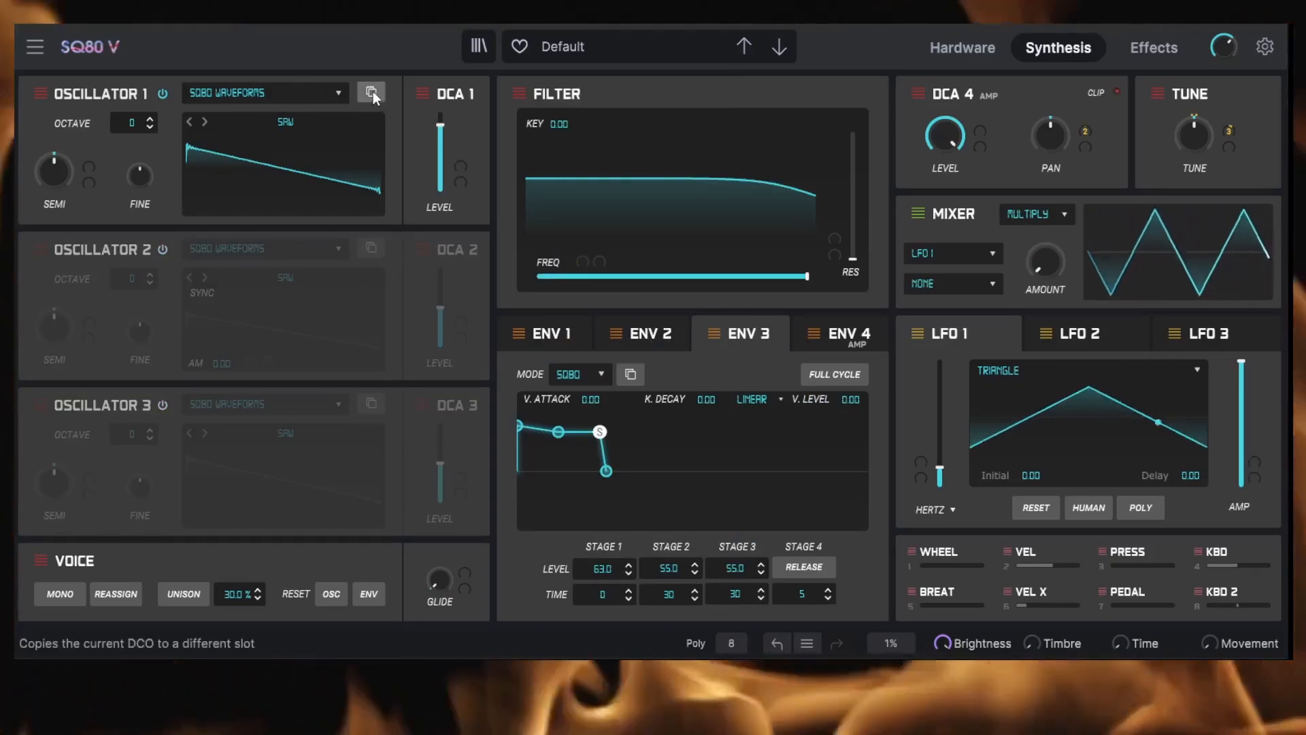
# Copy oscillator 1's settings to oscillator 2, and oscillator 2's settings to oscillator 3, so all three play the saw wave.
pyautogui.click(372, 92)
pyautogui.click(408, 115)
pyautogui.click(376, 246)
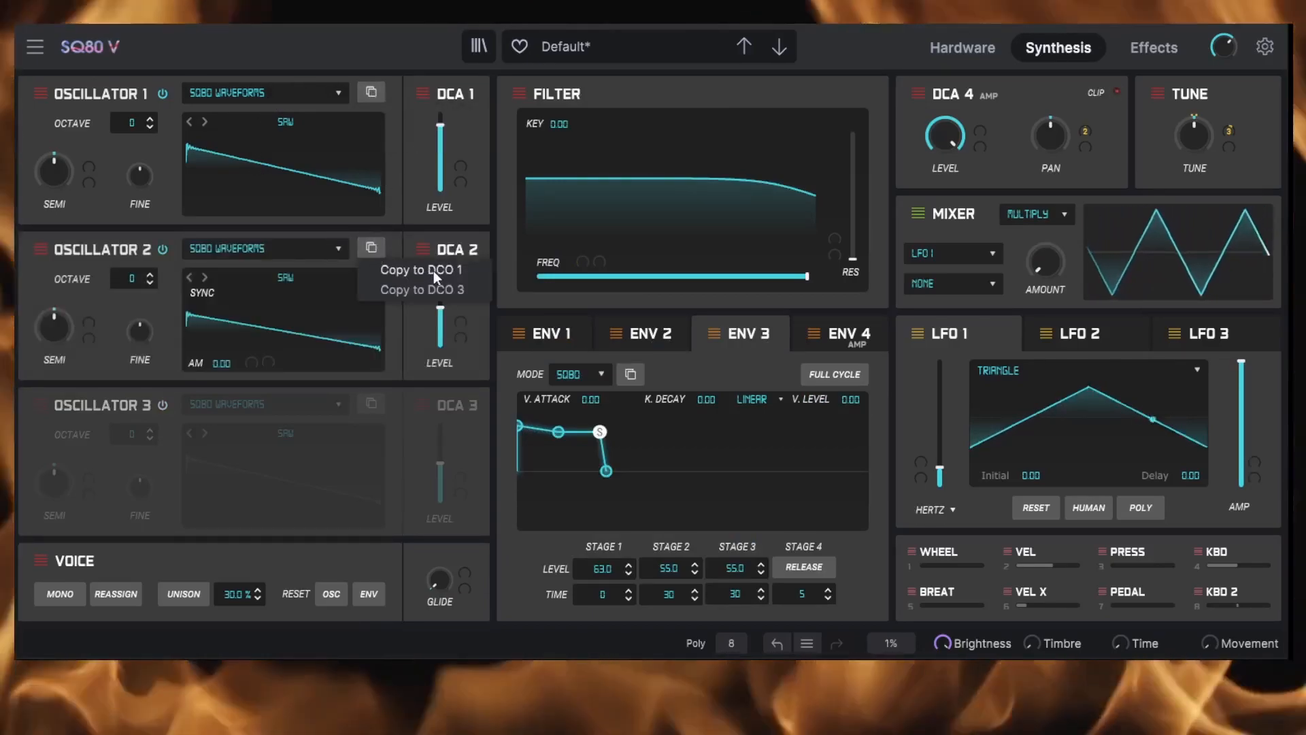
pyautogui.click(434, 271)
pyautogui.click(373, 247)
pyautogui.click(430, 287)
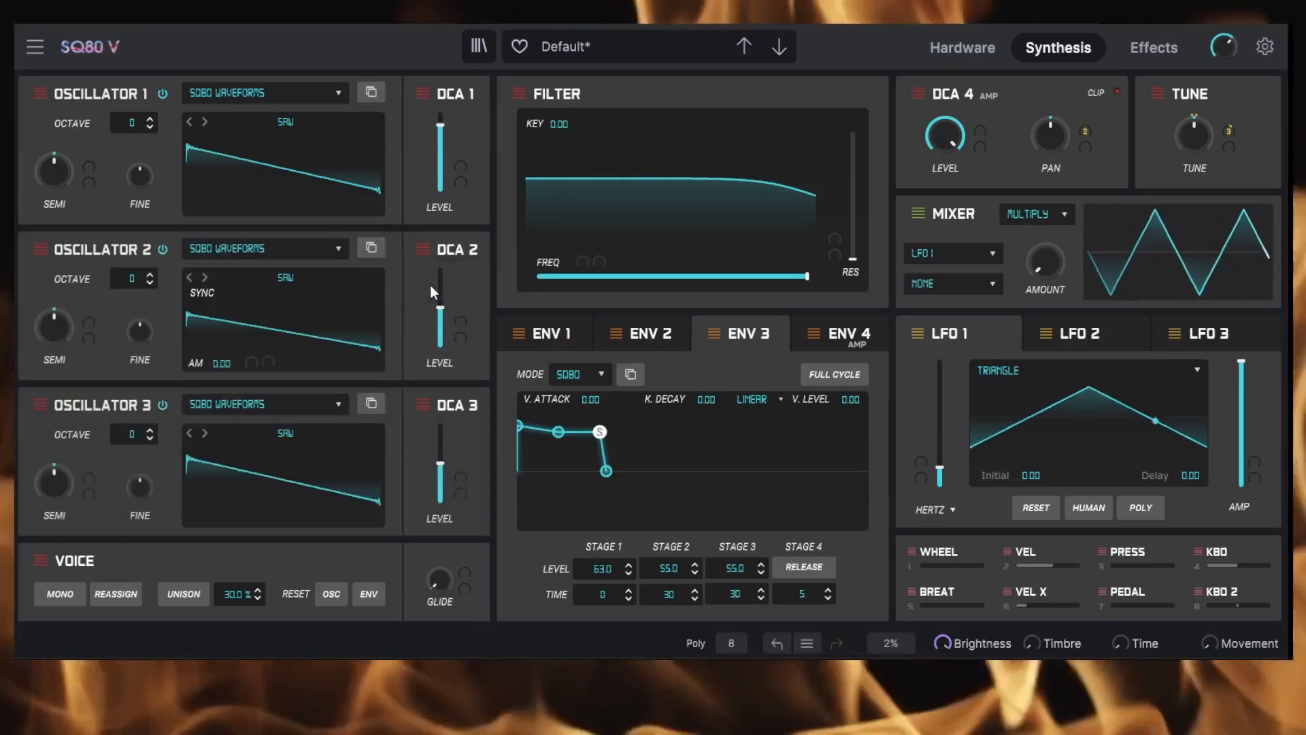
# Lower the filter cutoff to just above halfway and raise the resonance to about 0.6.
pyautogui.moveTo(815, 276); pyautogui.dragTo(724, 276)
pyautogui.moveTo(852, 259); pyautogui.dragTo(853, 221)
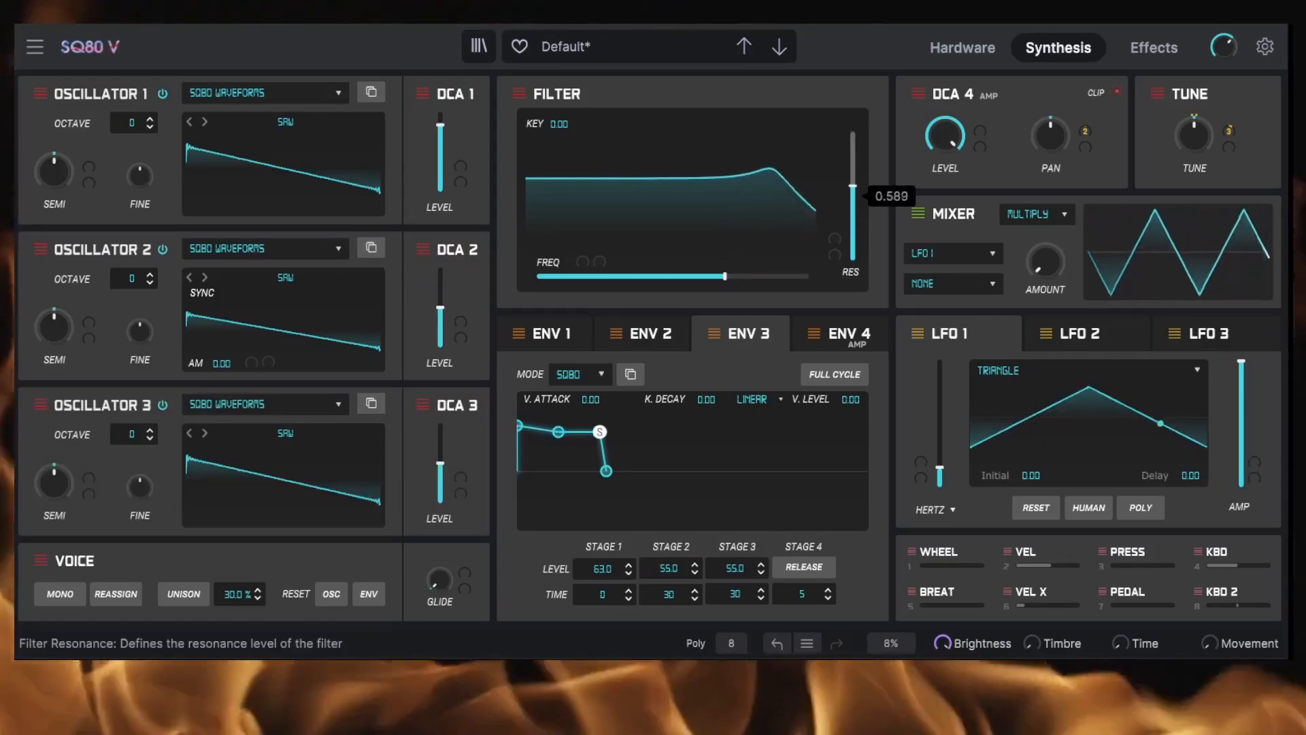
pyautogui.moveTo(711, 275)
pyautogui.mouseDown()
pyautogui.moveTo(665, 276)
pyautogui.moveTo(693, 276)
pyautogui.mouseUp()
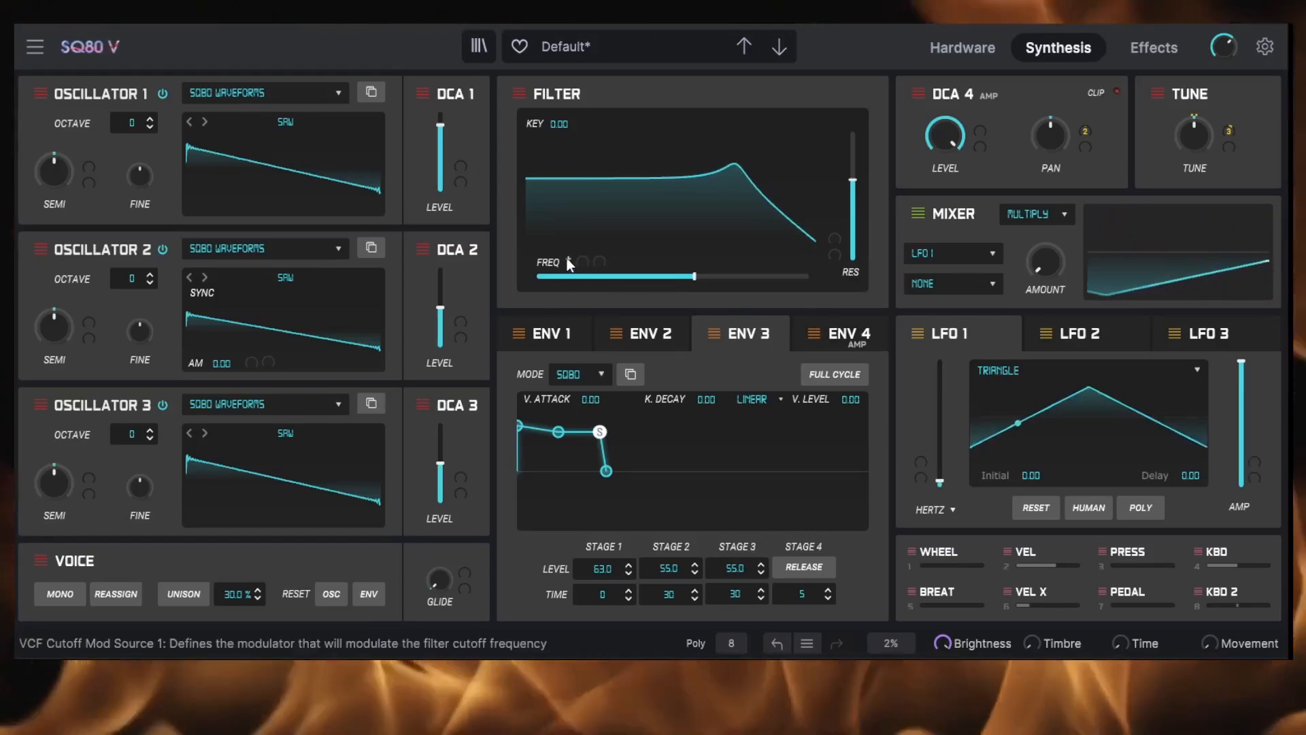
# Assign LFO 1 to the filter cutoff with a small amount, and retune the filter to about 0.8 resonance with the cutoff near halfway.
pyautogui.click(567, 260)
pyautogui.click(537, 324)
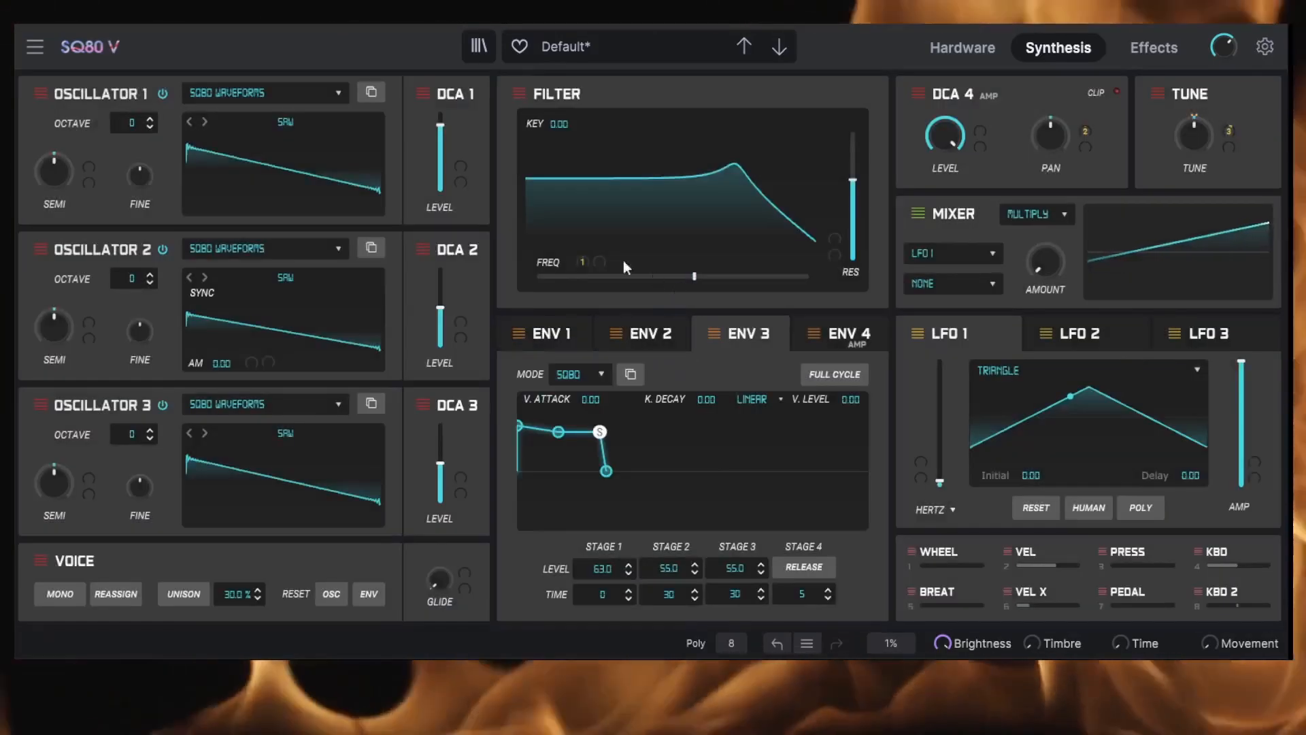
pyautogui.moveTo(582, 264); pyautogui.dragTo(582, 242)
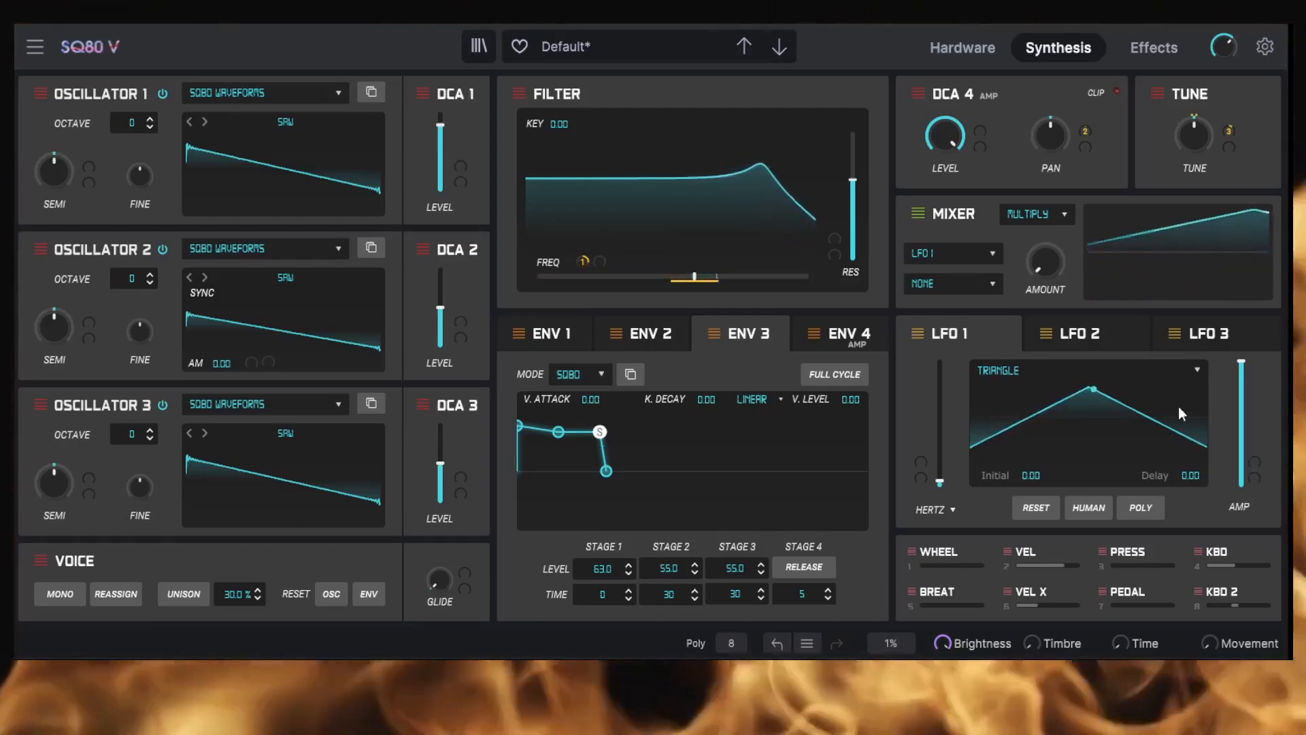
pyautogui.moveTo(852, 180); pyautogui.dragTo(853, 158)
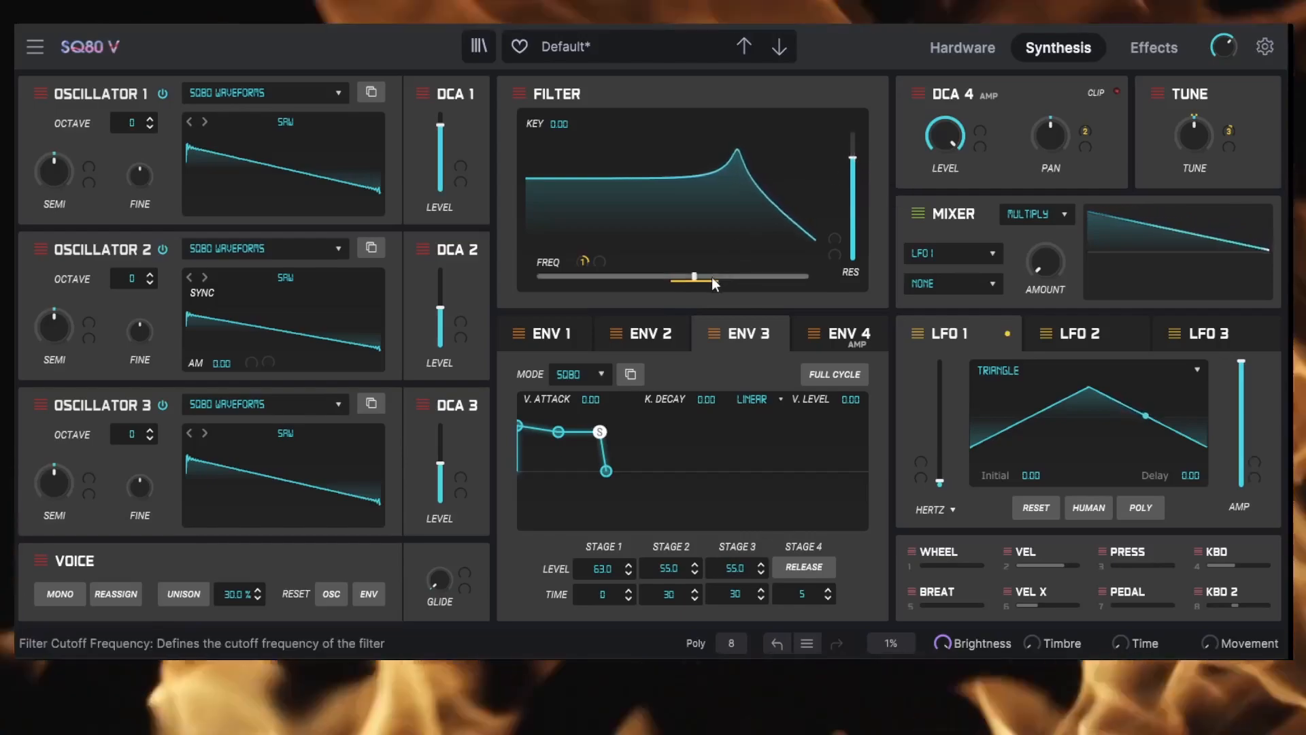
pyautogui.moveTo(714, 284); pyautogui.dragTo(681, 282)
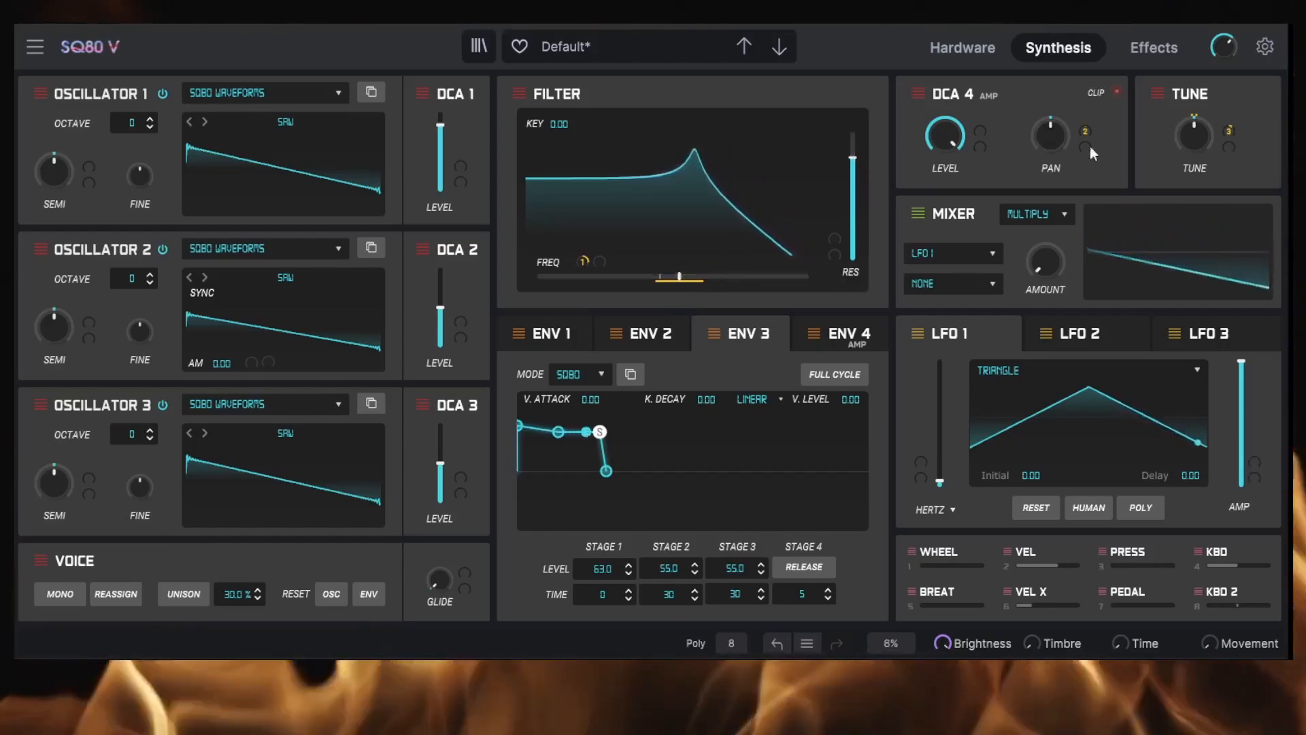
# Go to the effects page and compare Parallel and Series effect routing, leaving the routing on Series.
pyautogui.click(1156, 55)
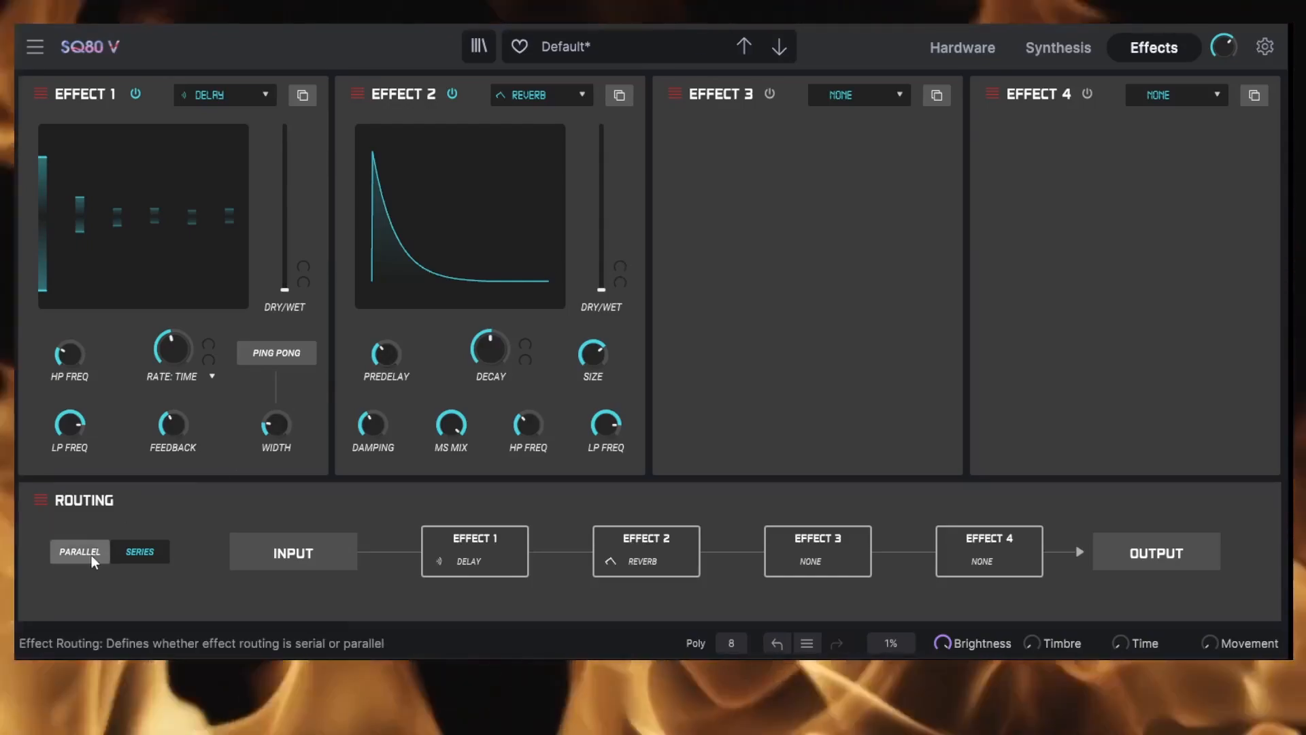
pyautogui.click(75, 554)
pyautogui.click(139, 554)
pyautogui.click(83, 554)
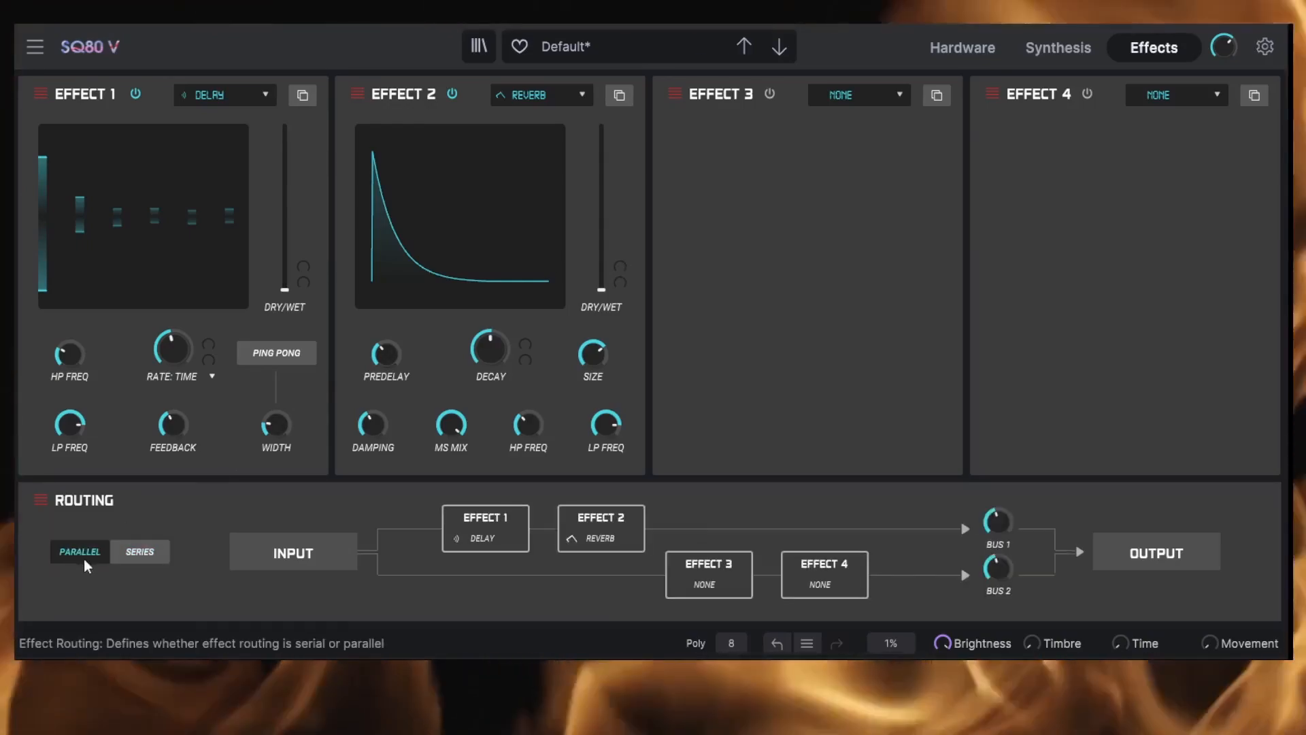
pyautogui.click(144, 554)
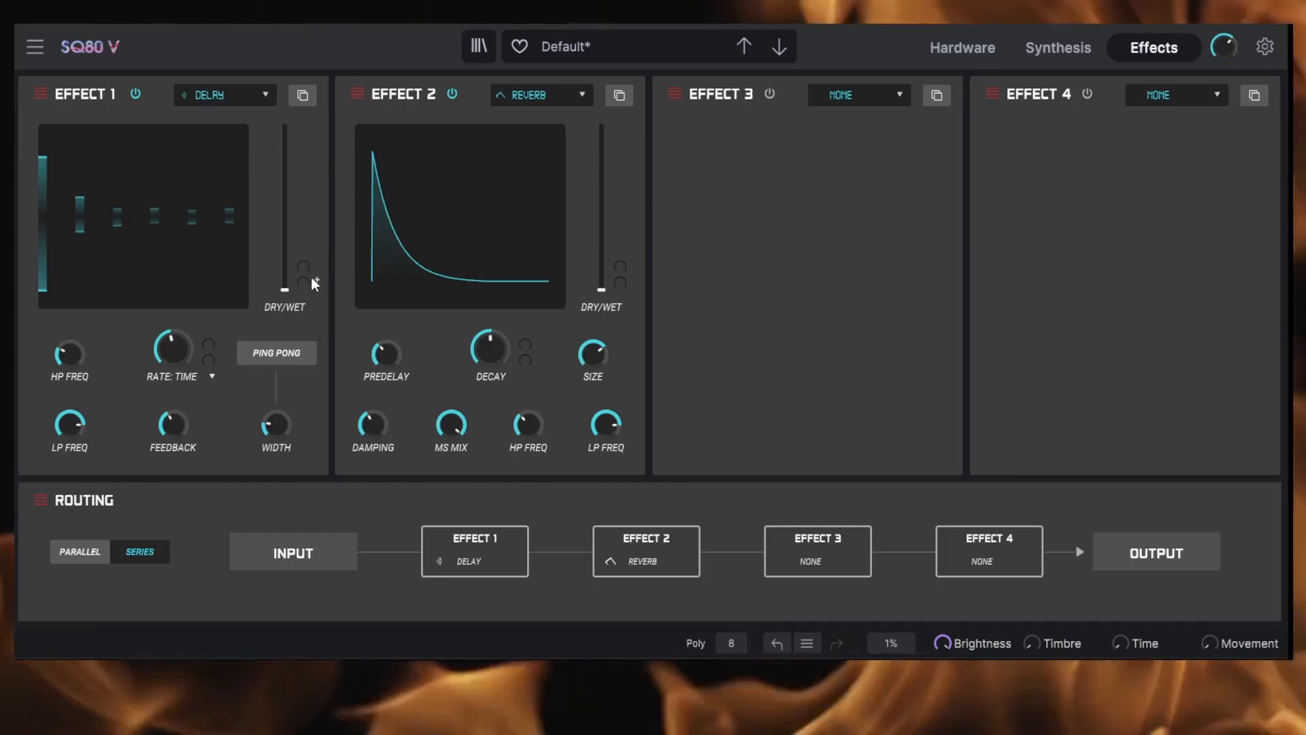
# Check Effect 1's second dry/wet modulation source, keeping it at None, and raise the delay's dry/wet to 32%.
pyautogui.click(306, 282)
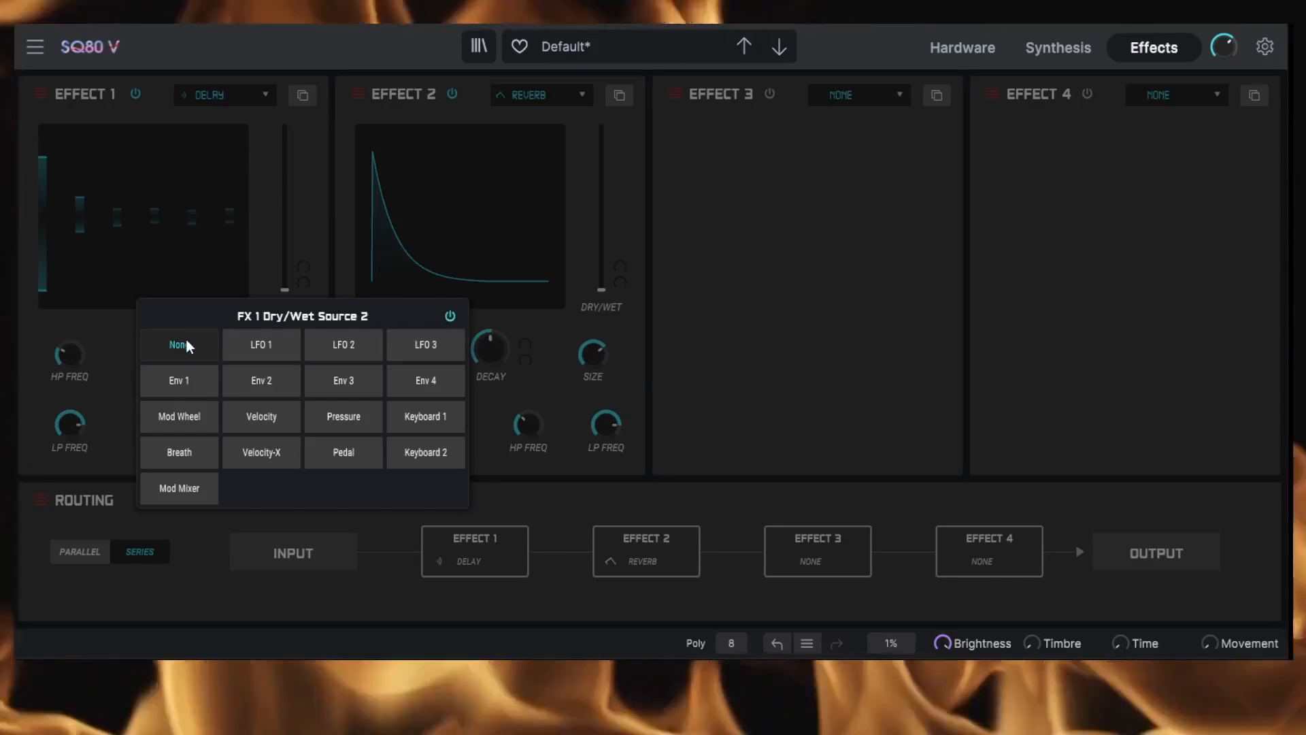
pyautogui.click(184, 342)
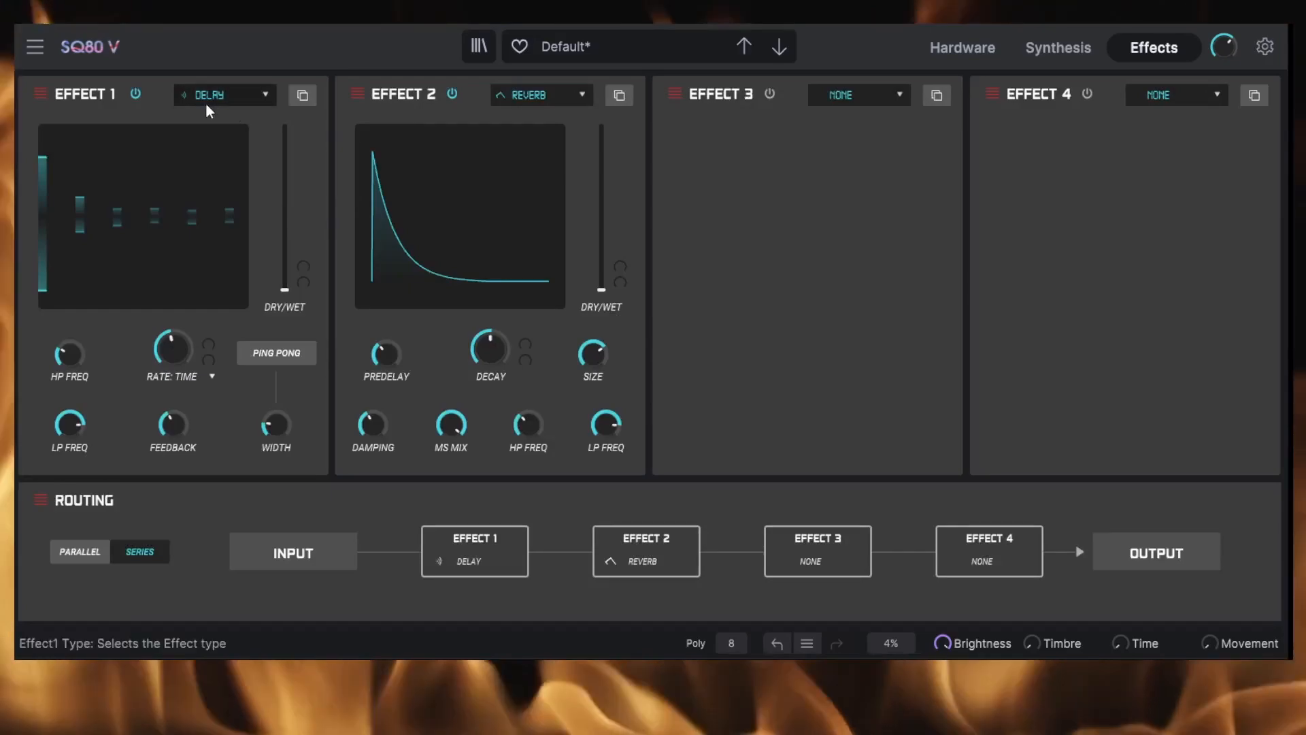
pyautogui.moveTo(284, 287); pyautogui.dragTo(285, 238)
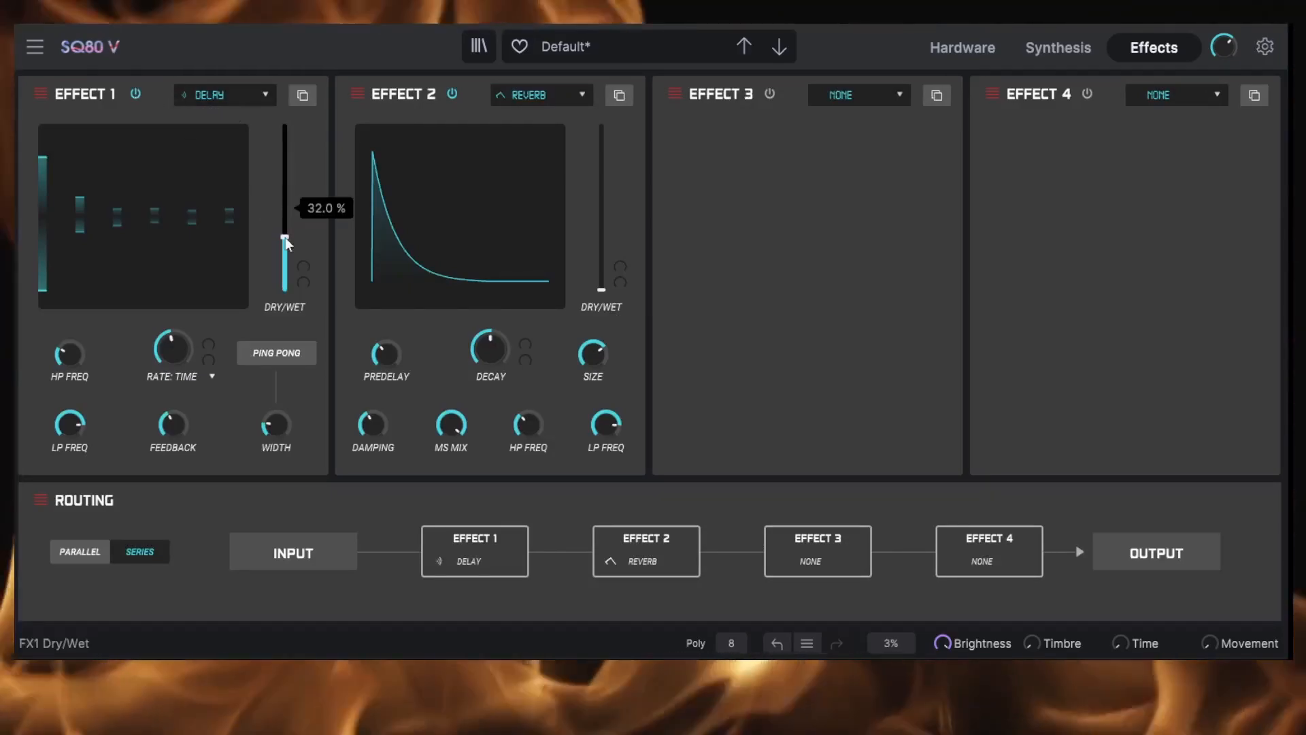
# Set the rate type of Effect 1's delay to Sync and slightly lower its low-pass frequency.
pyautogui.click(211, 376)
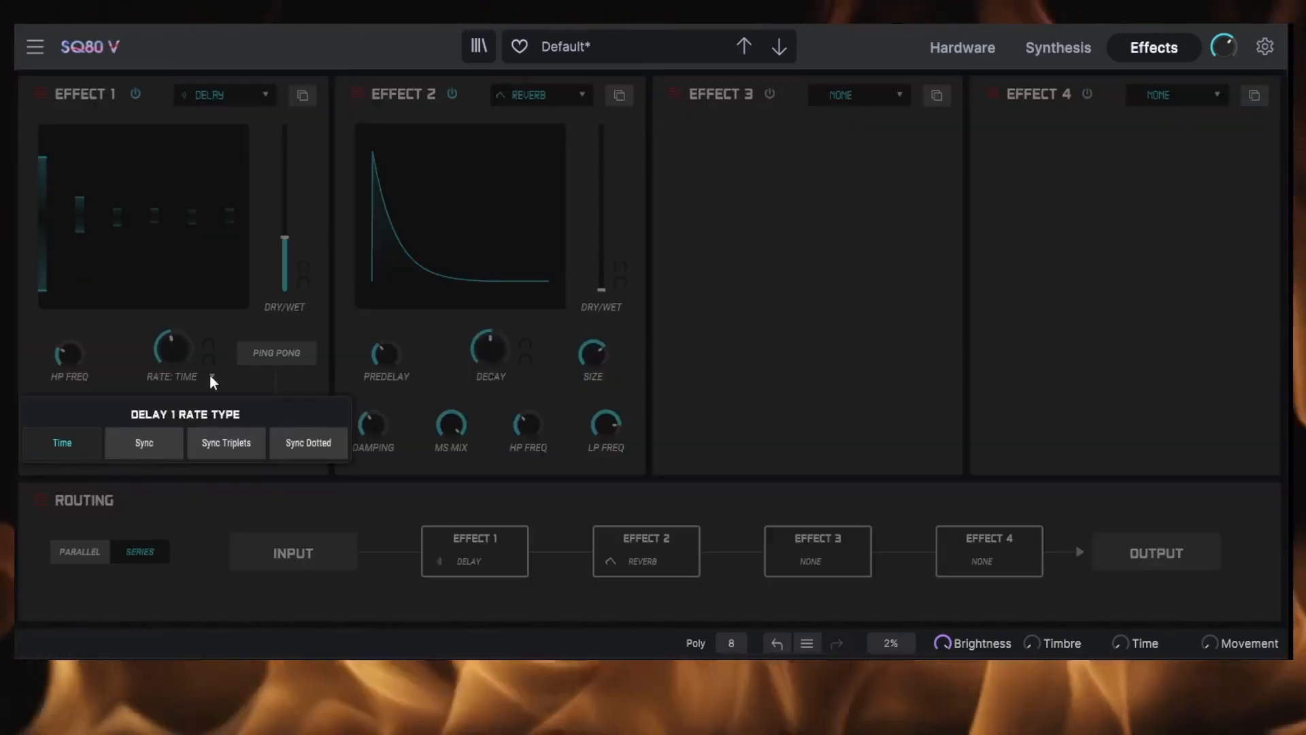
pyautogui.click(158, 444)
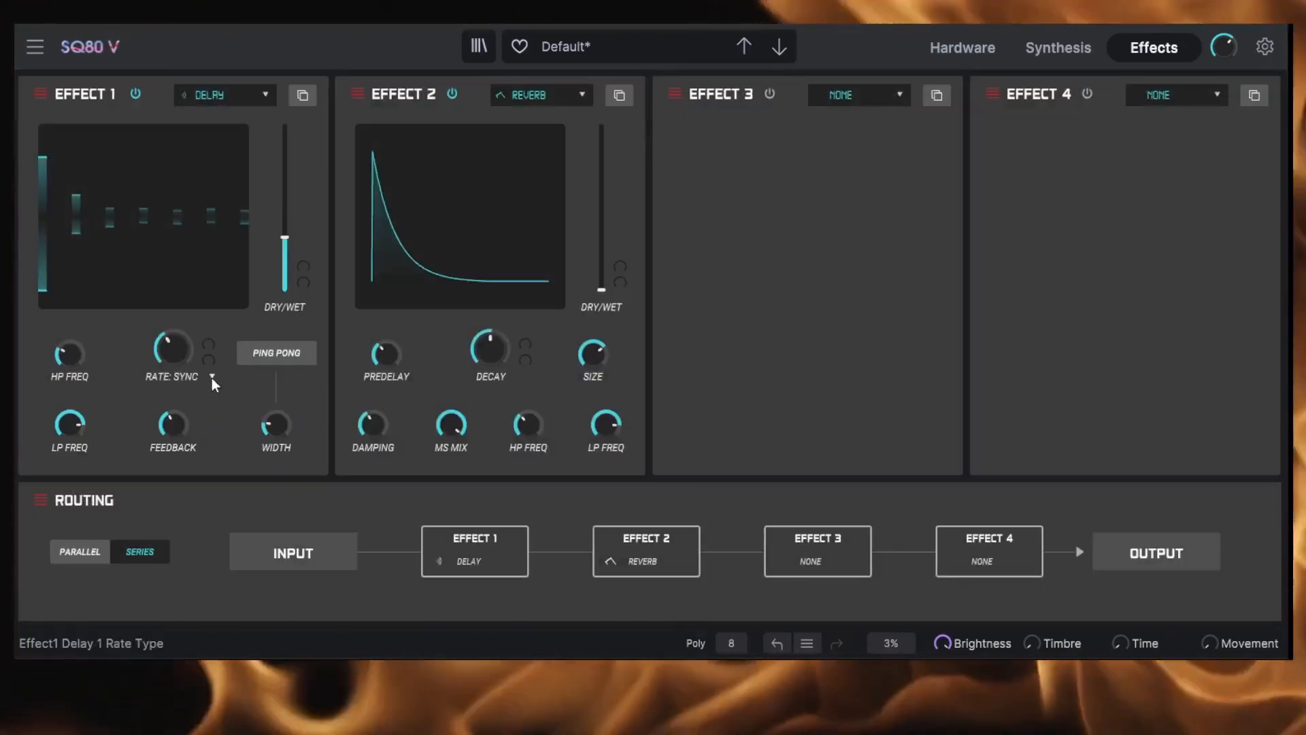
pyautogui.moveTo(71, 426); pyautogui.dragTo(71, 441)
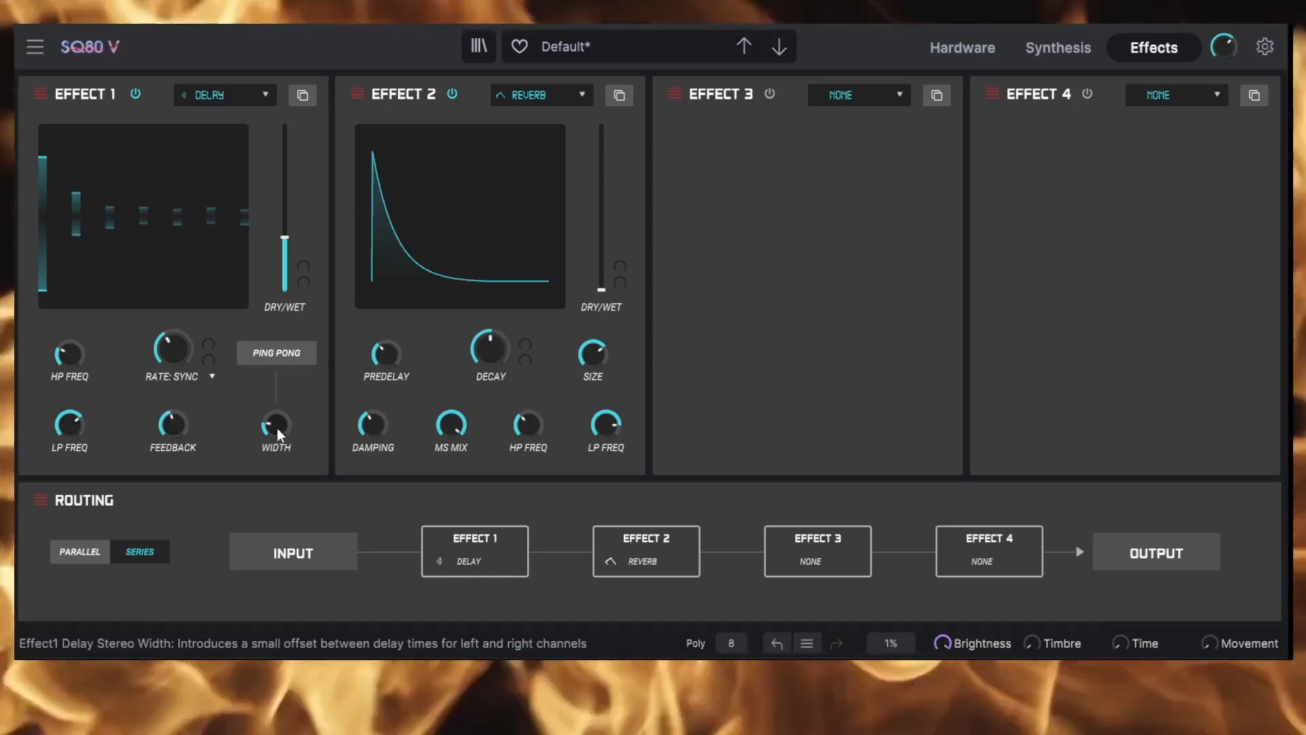
# Raise the dry/wet of Effect 2's reverb to a little under halfway.
pyautogui.moveTo(601, 290); pyautogui.dragTo(601, 203)
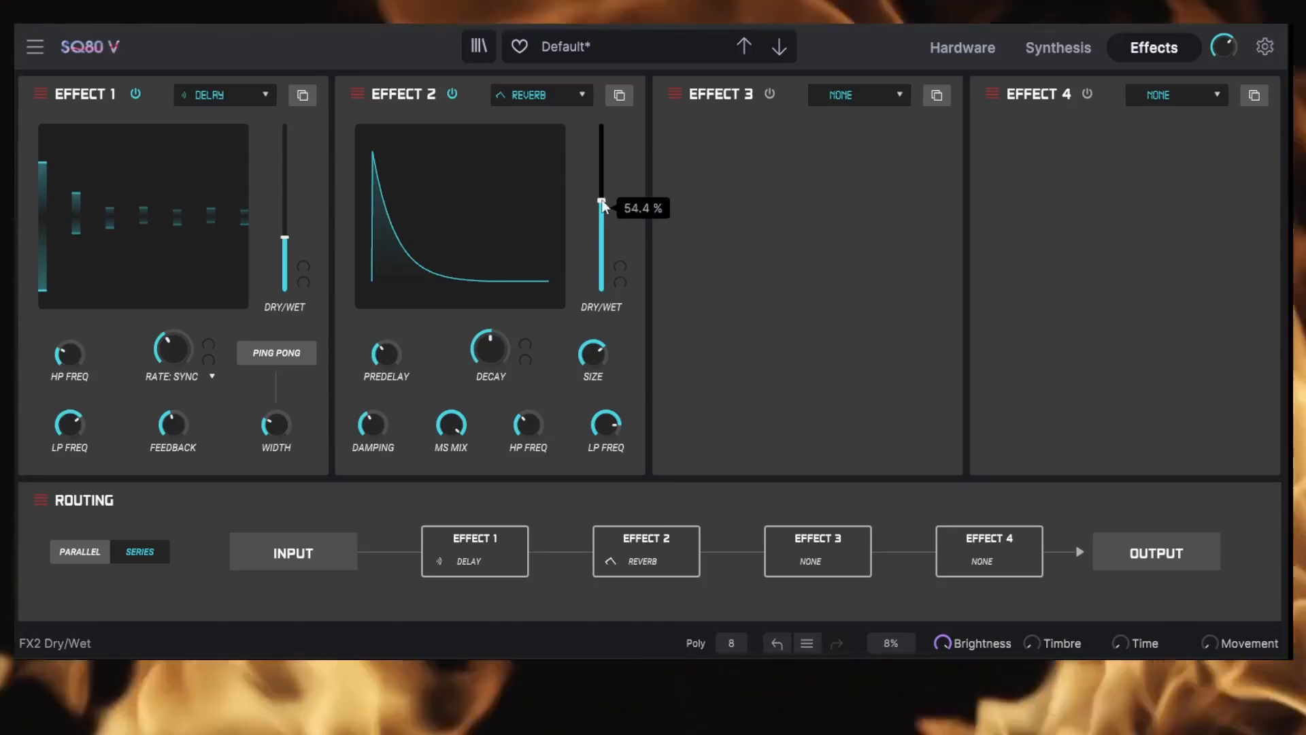
pyautogui.moveTo(602, 204); pyautogui.dragTo(602, 230)
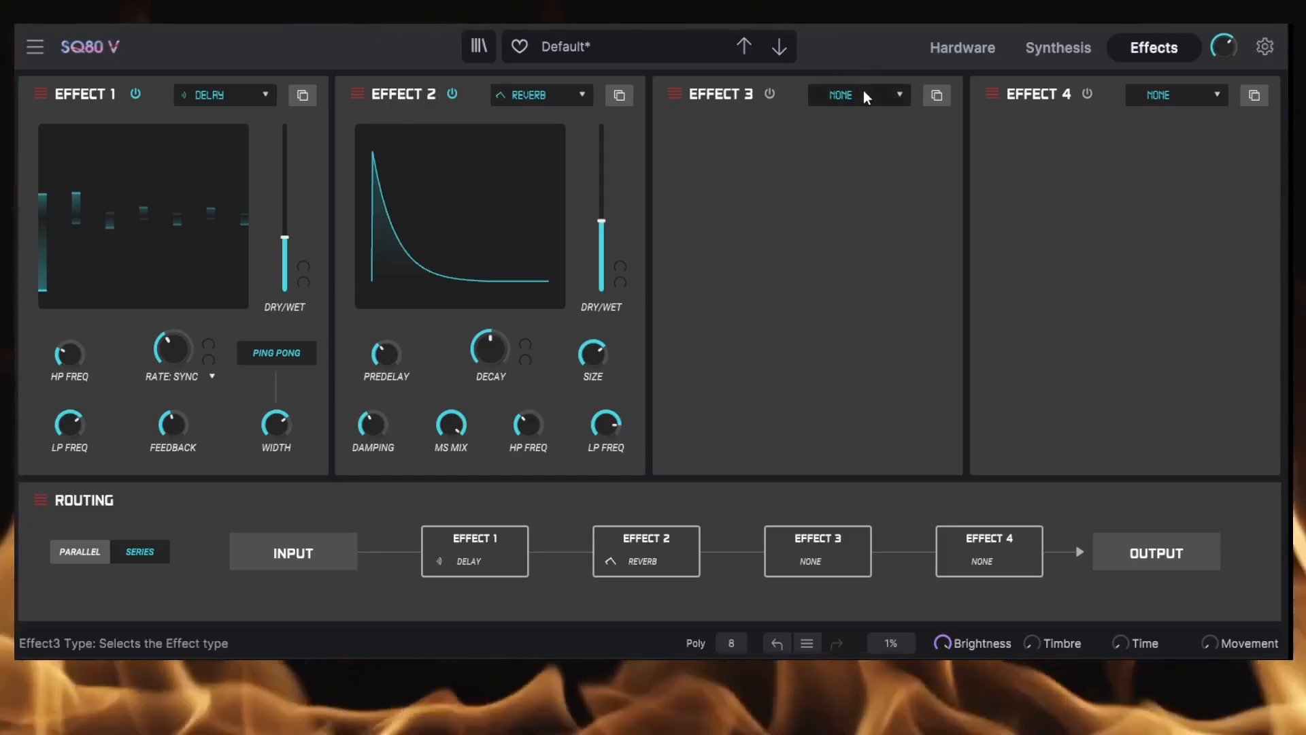
# Load Tape Delay into Effect 3 and switch off Effects 1 and 2 to hear it alone.
pyautogui.click(865, 96)
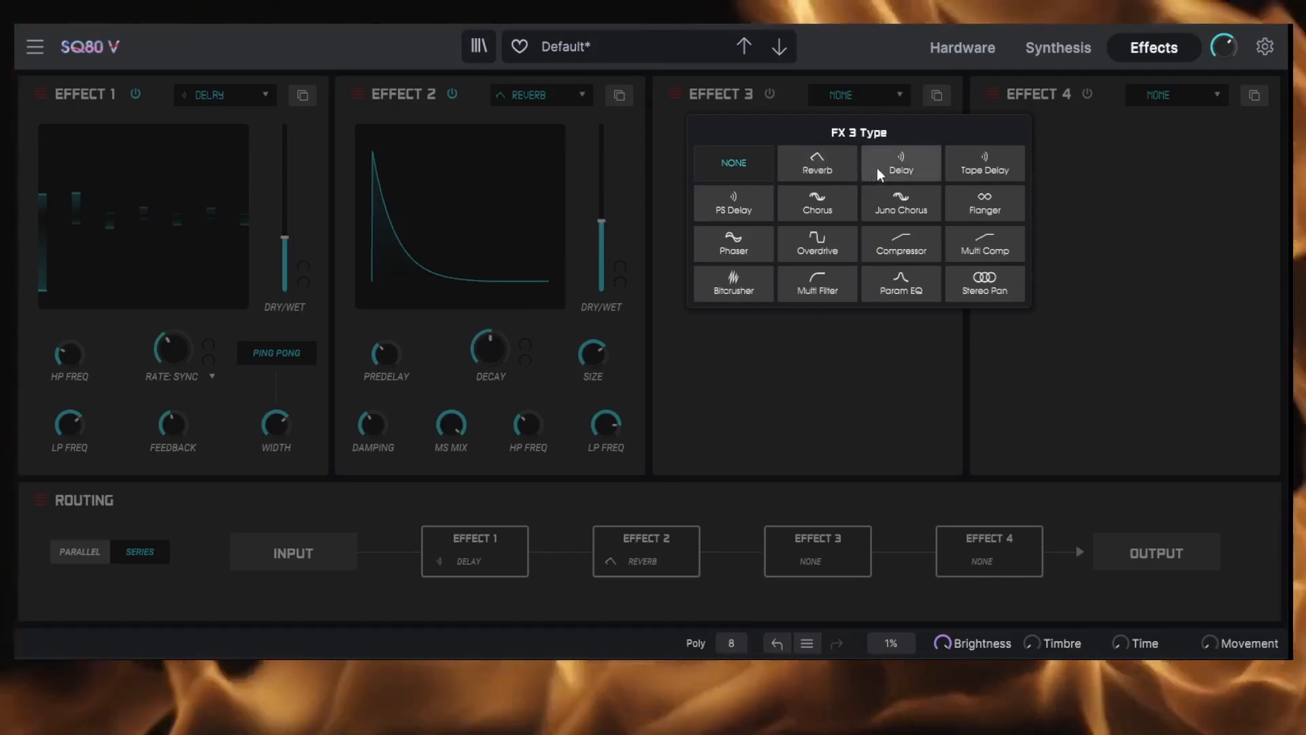
pyautogui.click(988, 167)
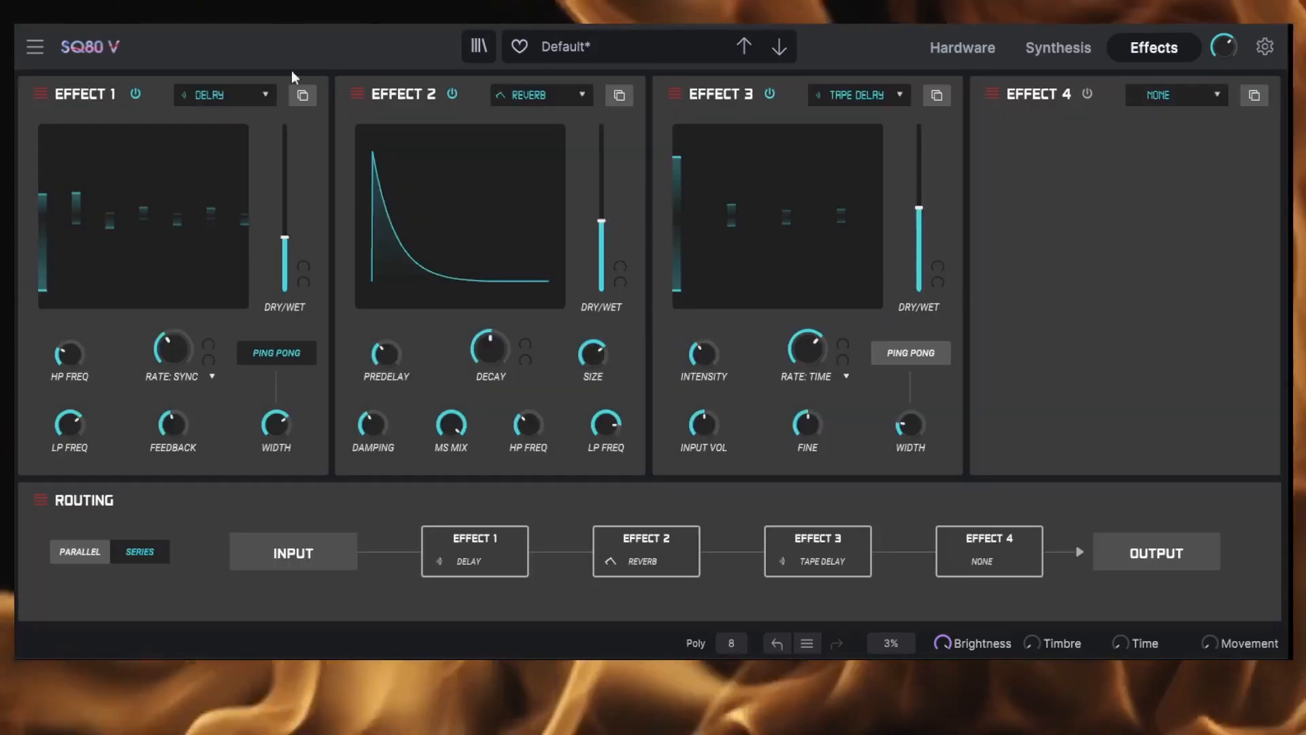
pyautogui.click(134, 92)
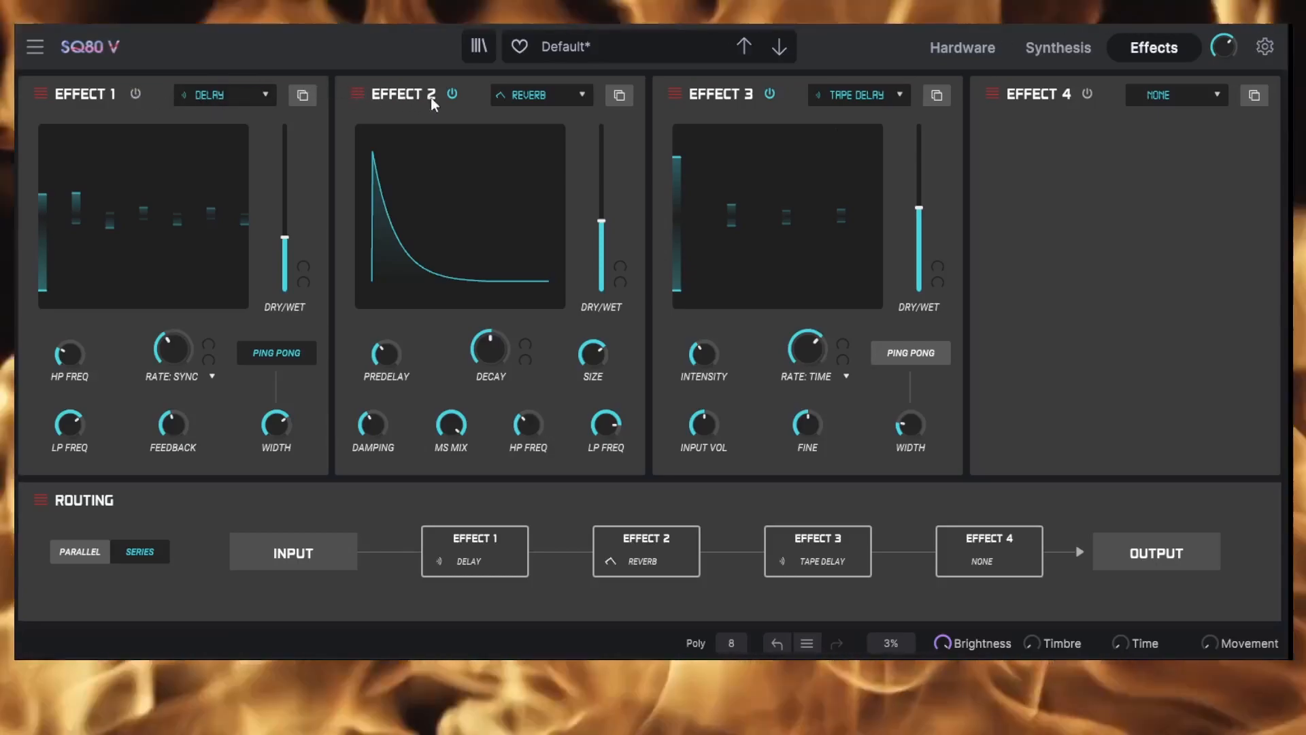
pyautogui.click(449, 93)
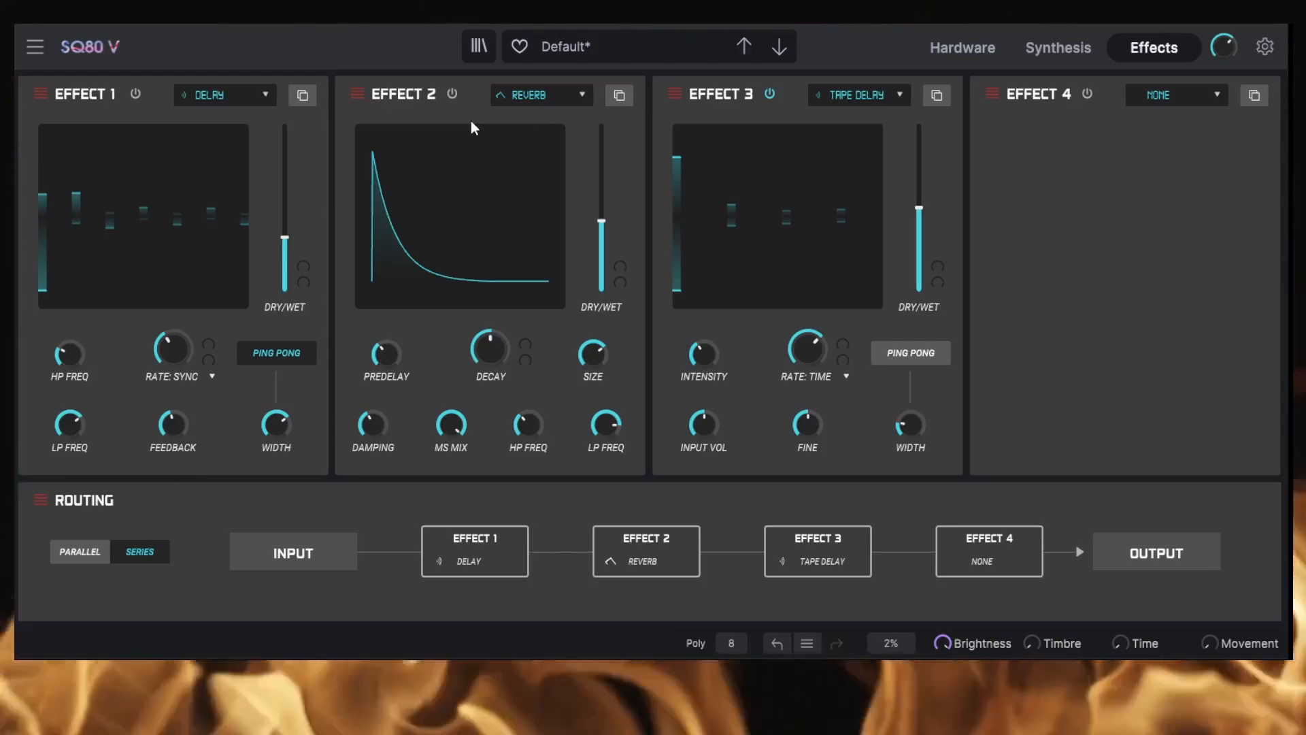
# Adjust Effect 3's tape delay with a longer delay time, Ping Pong on, Fine at -0.071 ms and a higher intensity.
pyautogui.moveTo(802, 353)
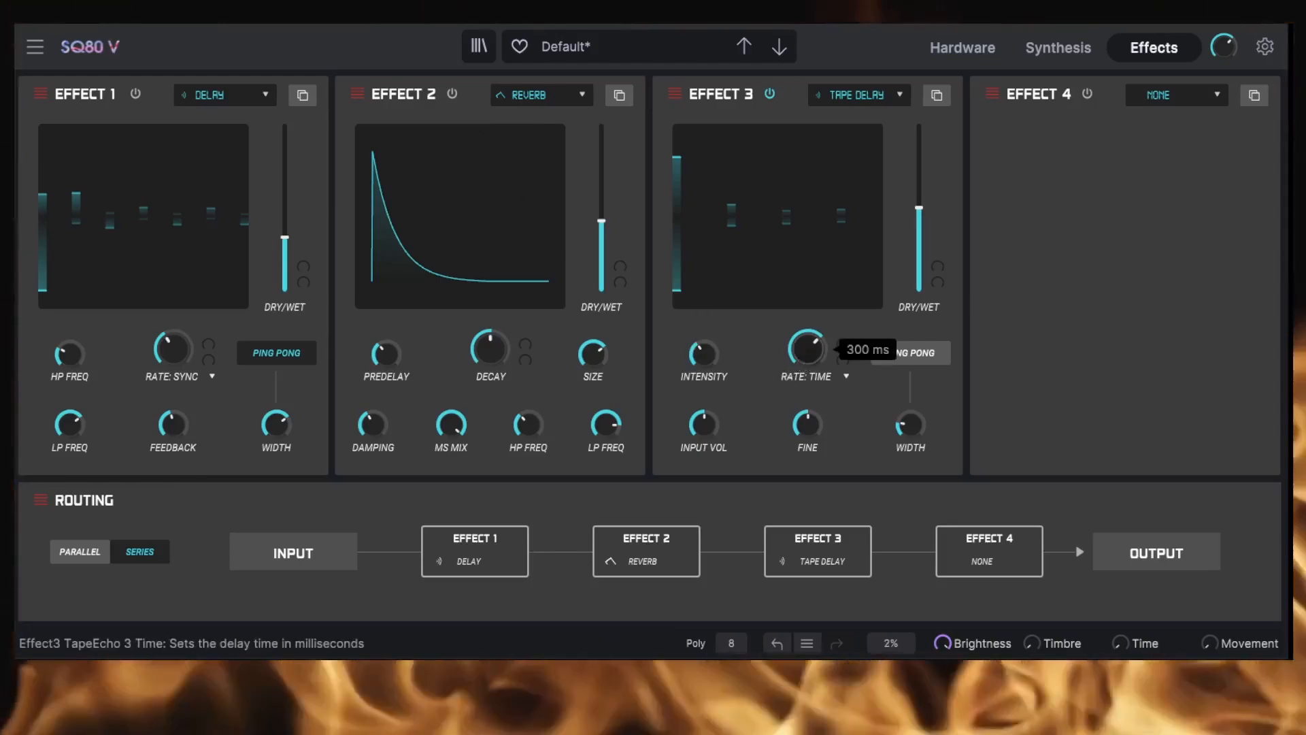
pyautogui.scroll(5, 810, 359)
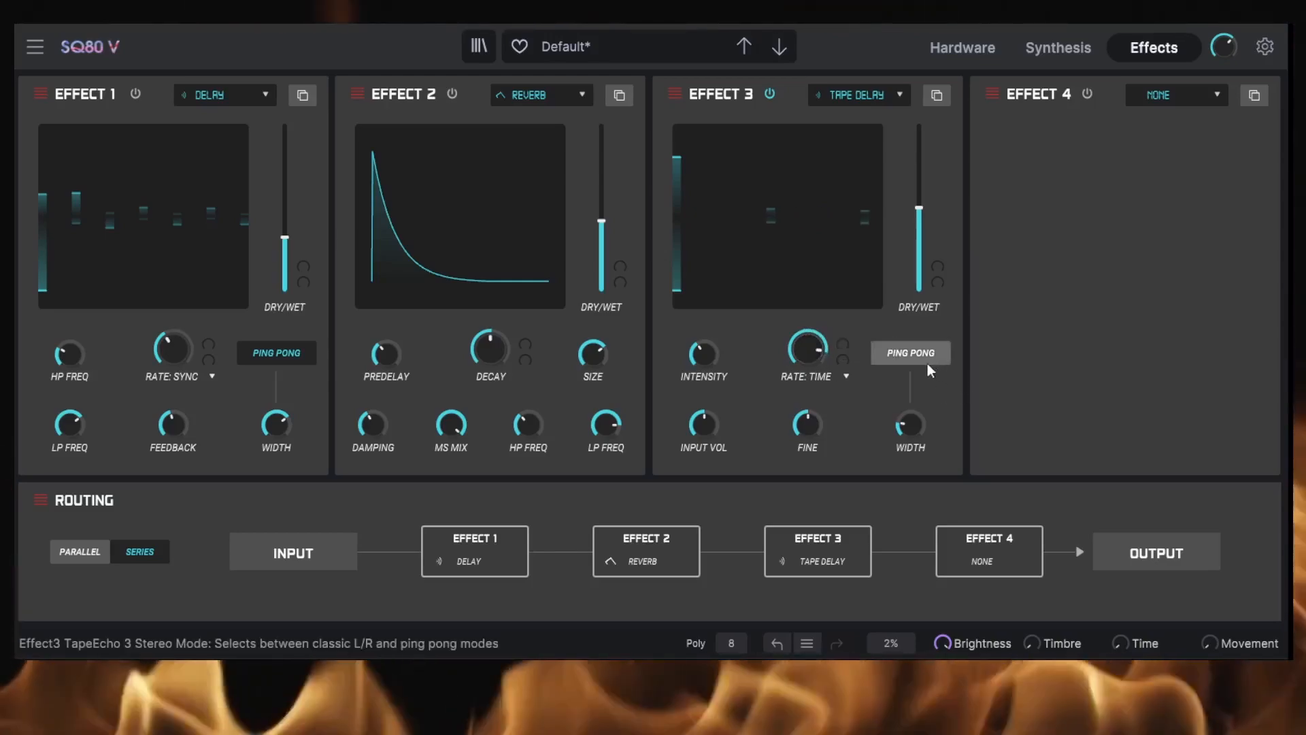
pyautogui.click(917, 359)
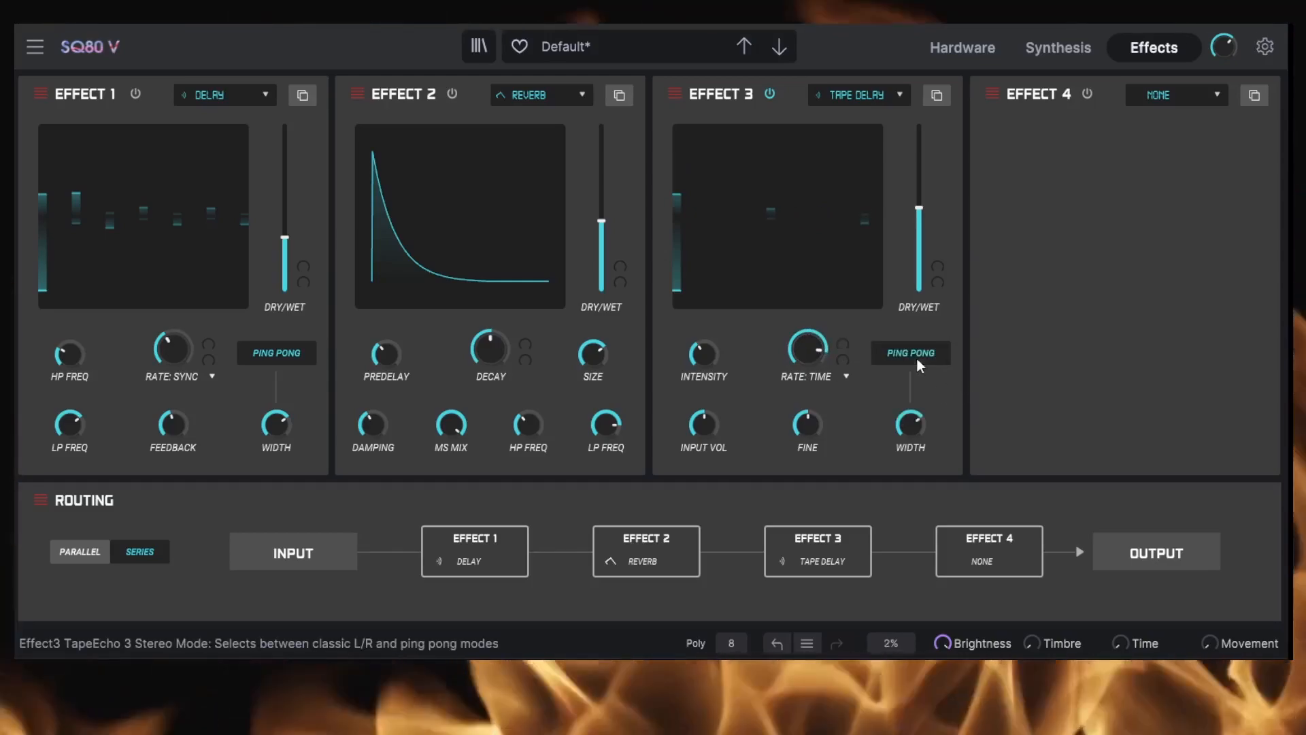
pyautogui.moveTo(814, 422); pyautogui.dragTo(814, 428)
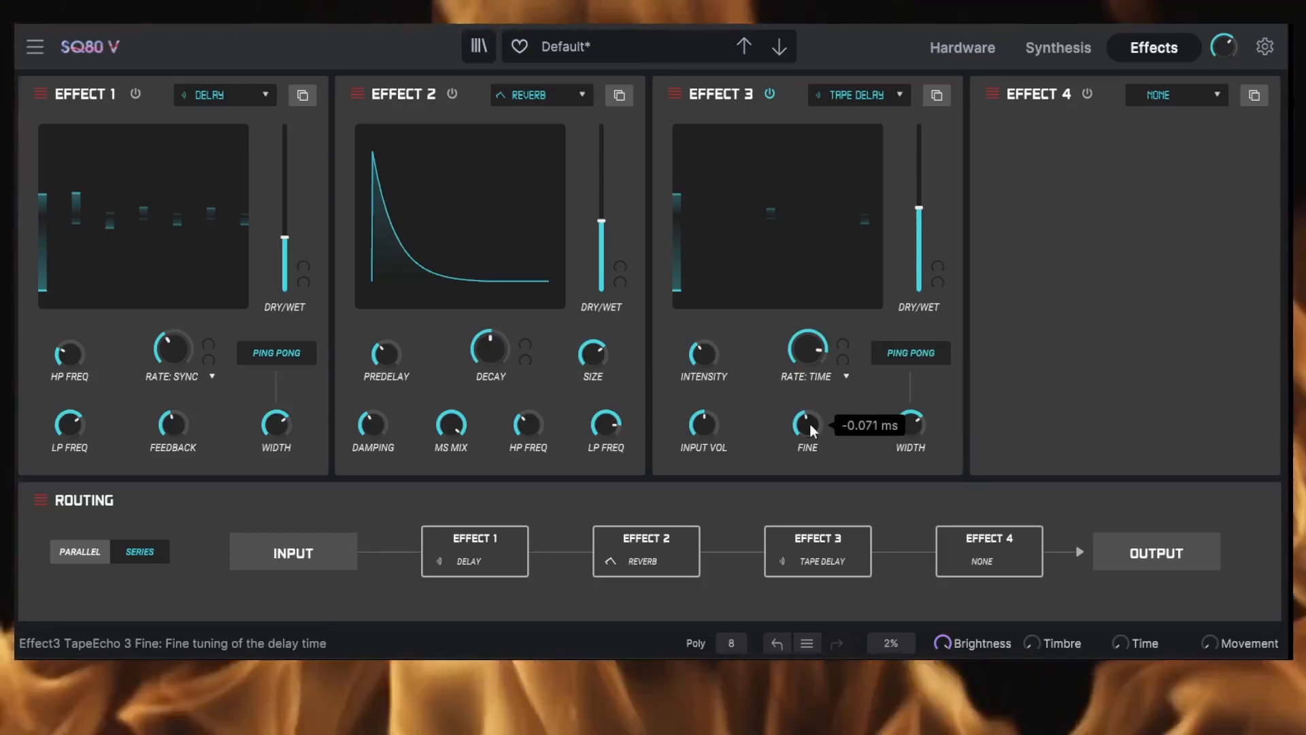
pyautogui.moveTo(709, 358); pyautogui.dragTo(709, 356)
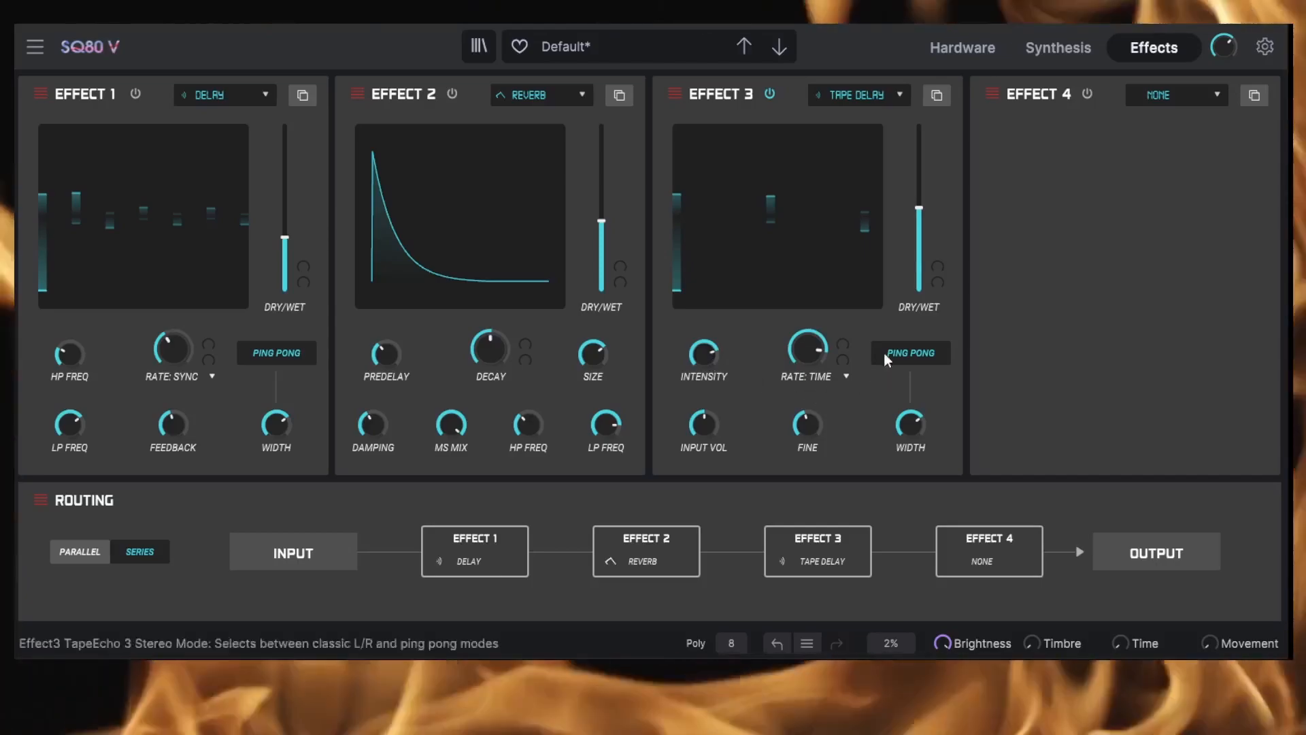
# Try PS Delay, Multi Comp and Compressor in turn as the type of Effect 4.
pyautogui.click(1164, 98)
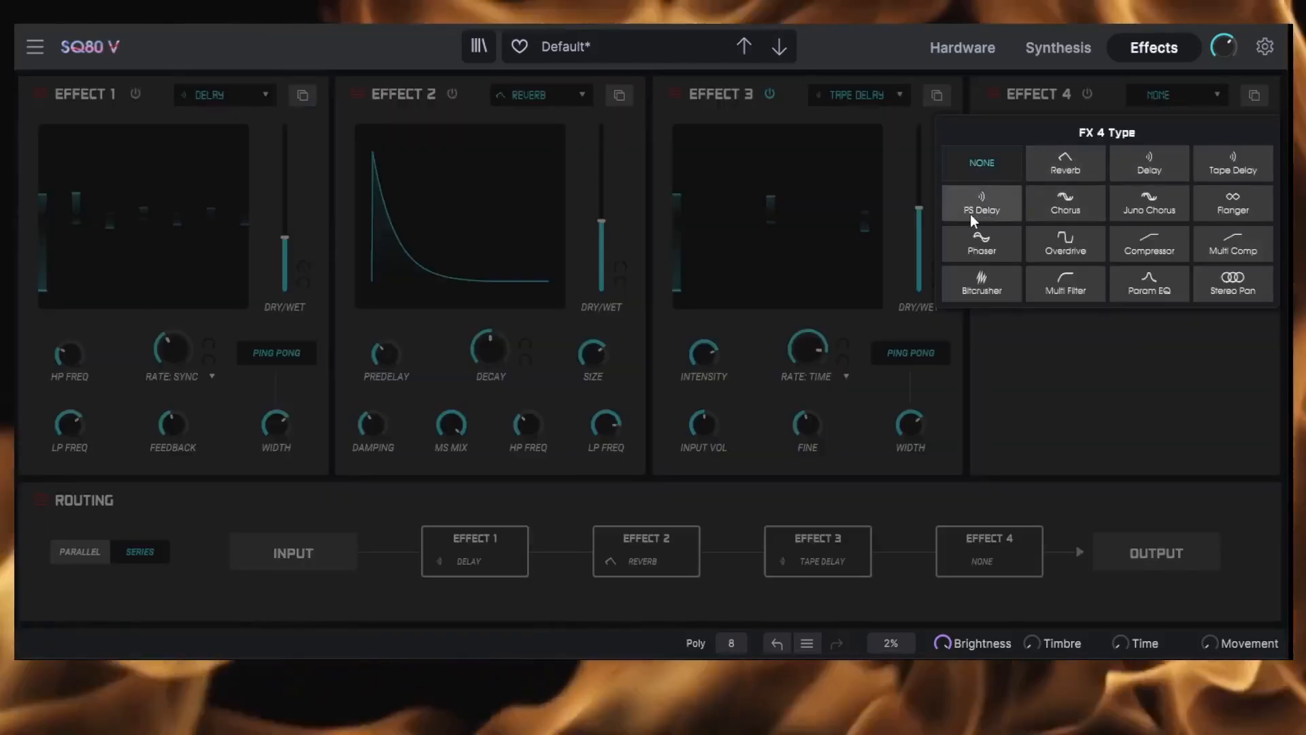
pyautogui.click(971, 216)
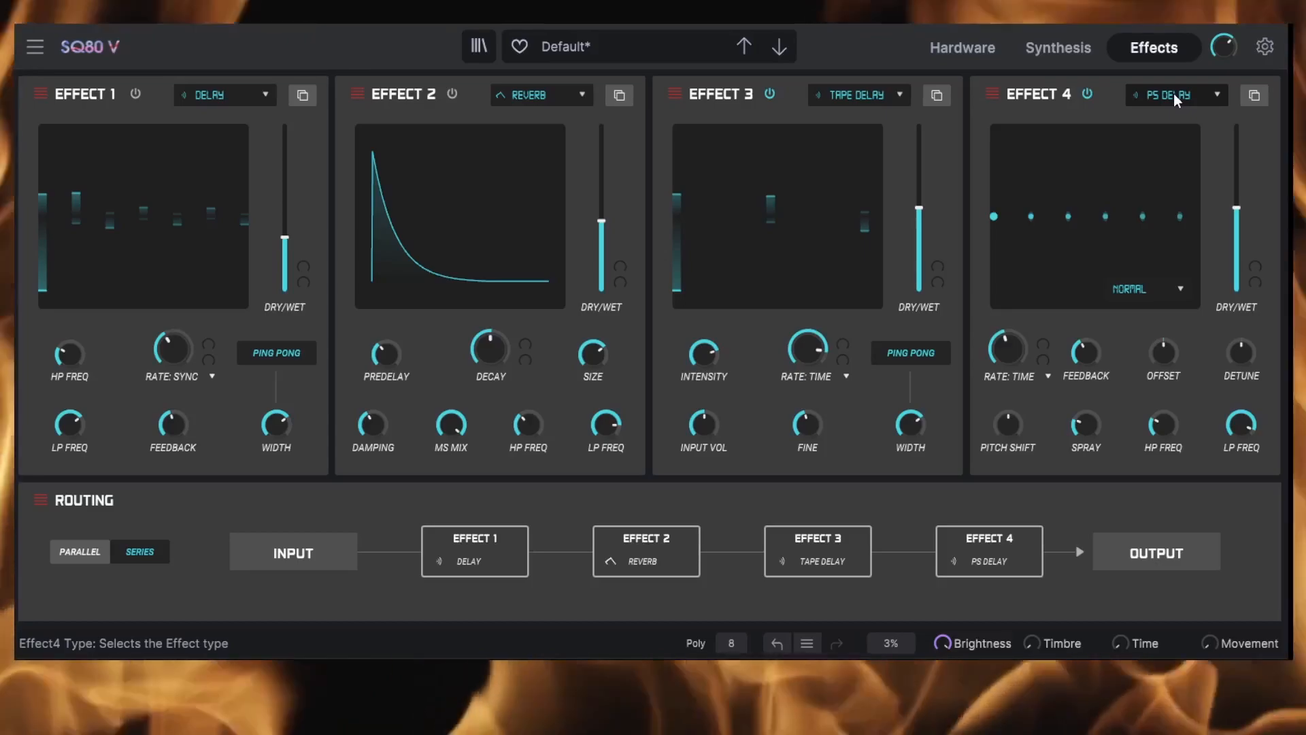
pyautogui.click(1173, 92)
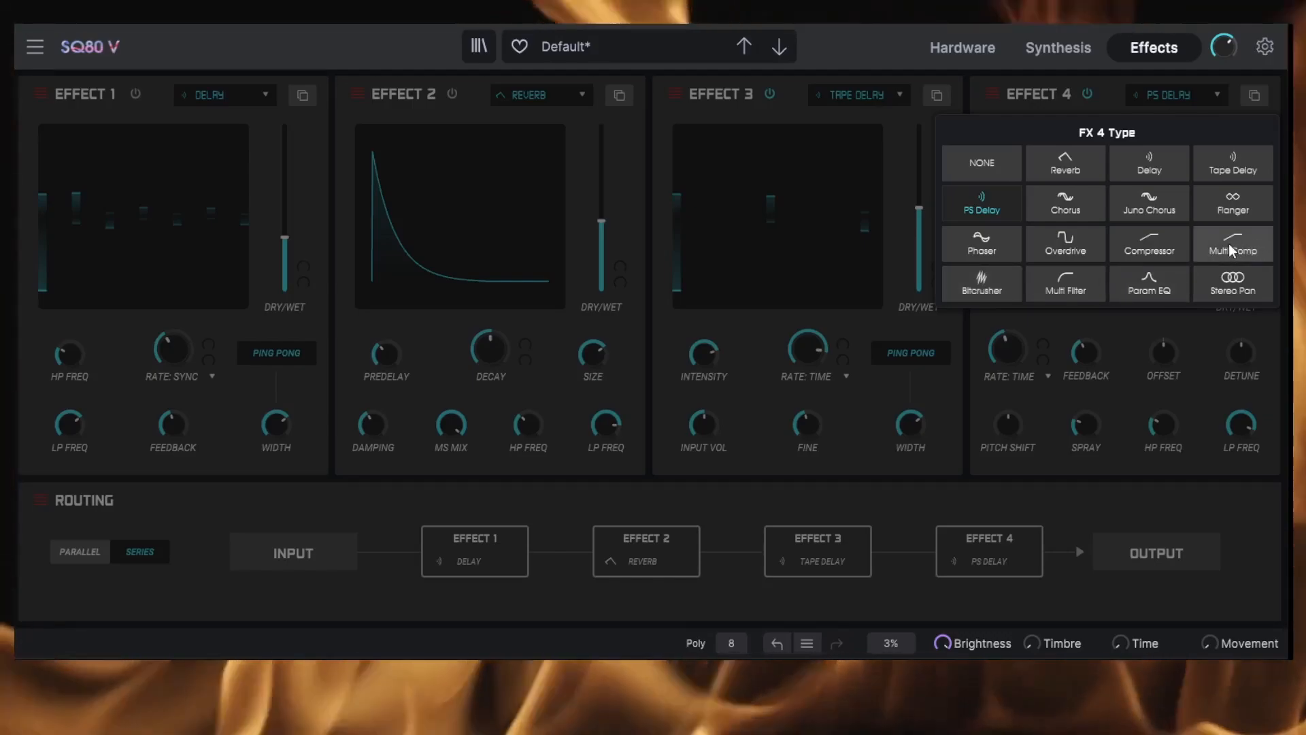
pyautogui.click(1251, 251)
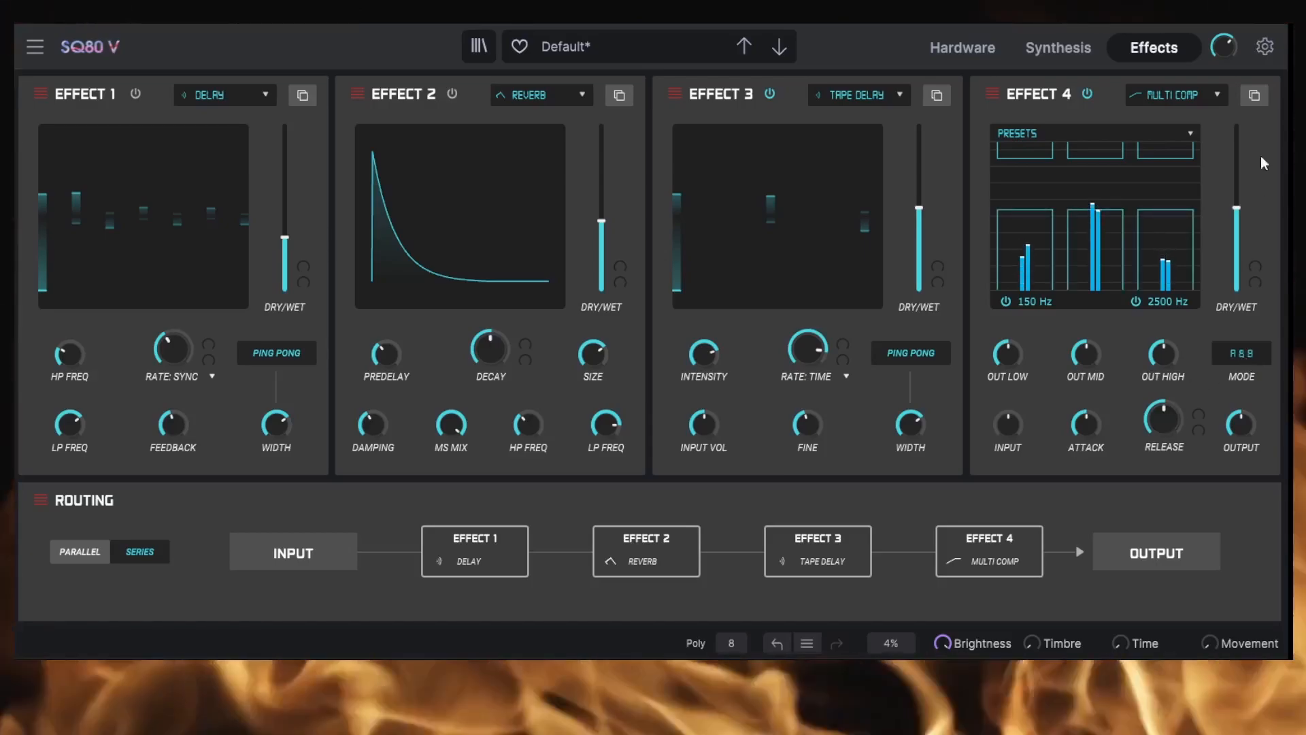
pyautogui.click(1185, 93)
pyautogui.click(1149, 243)
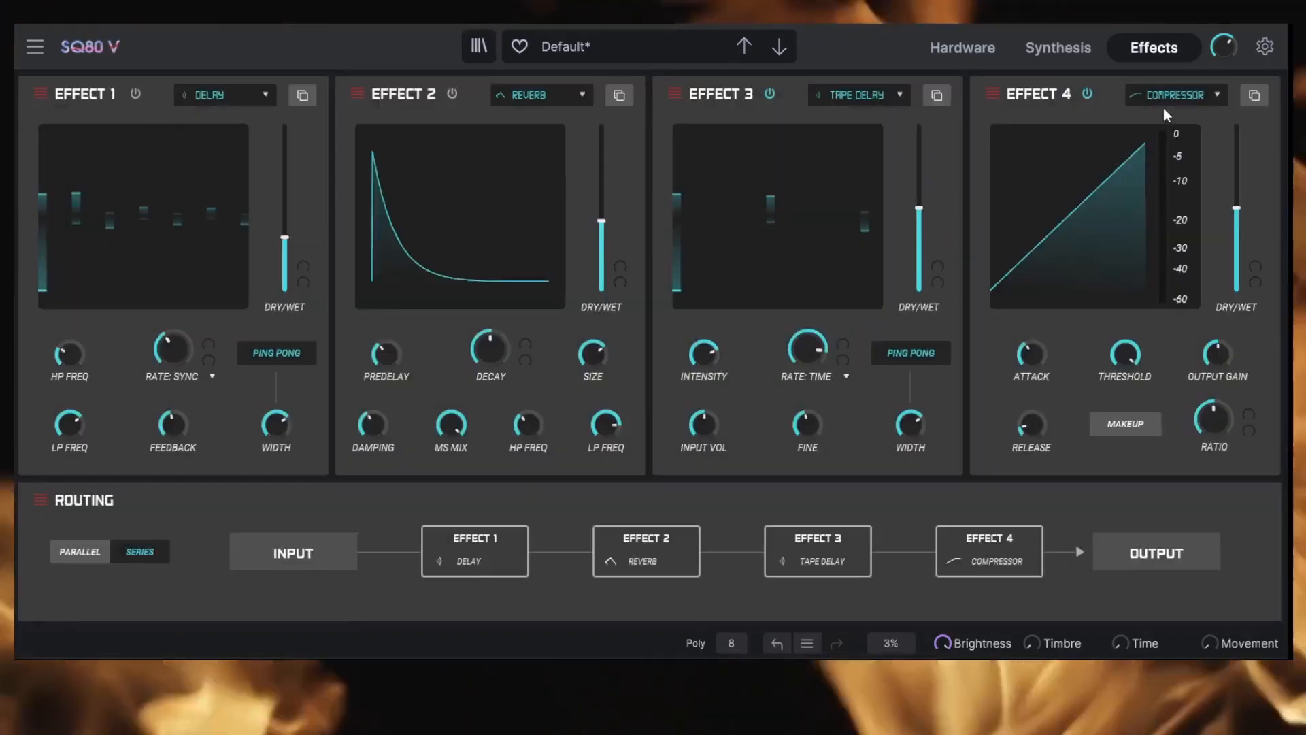
# Try Overdrive in Effect 4, with the drive and the tone both at about halfway.
pyautogui.click(1166, 97)
pyautogui.click(1066, 245)
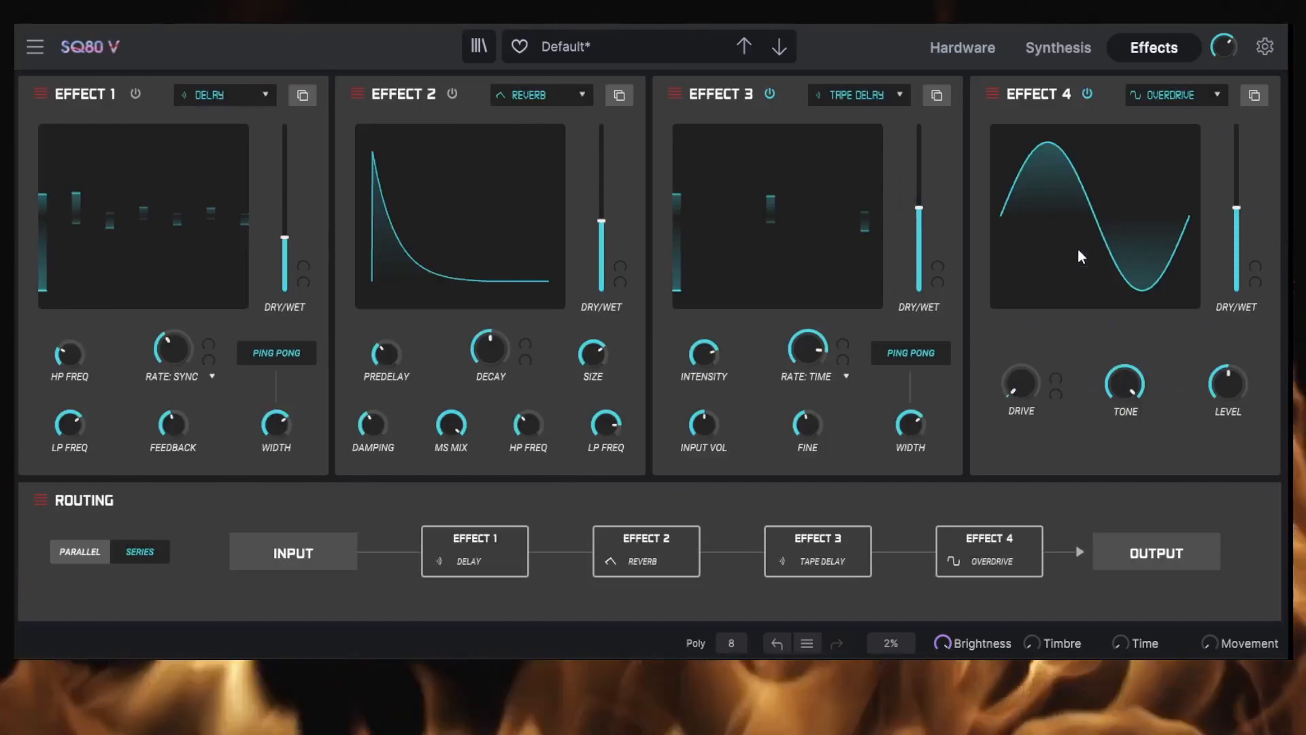
pyautogui.moveTo(1020, 383); pyautogui.dragTo(1121, 390)
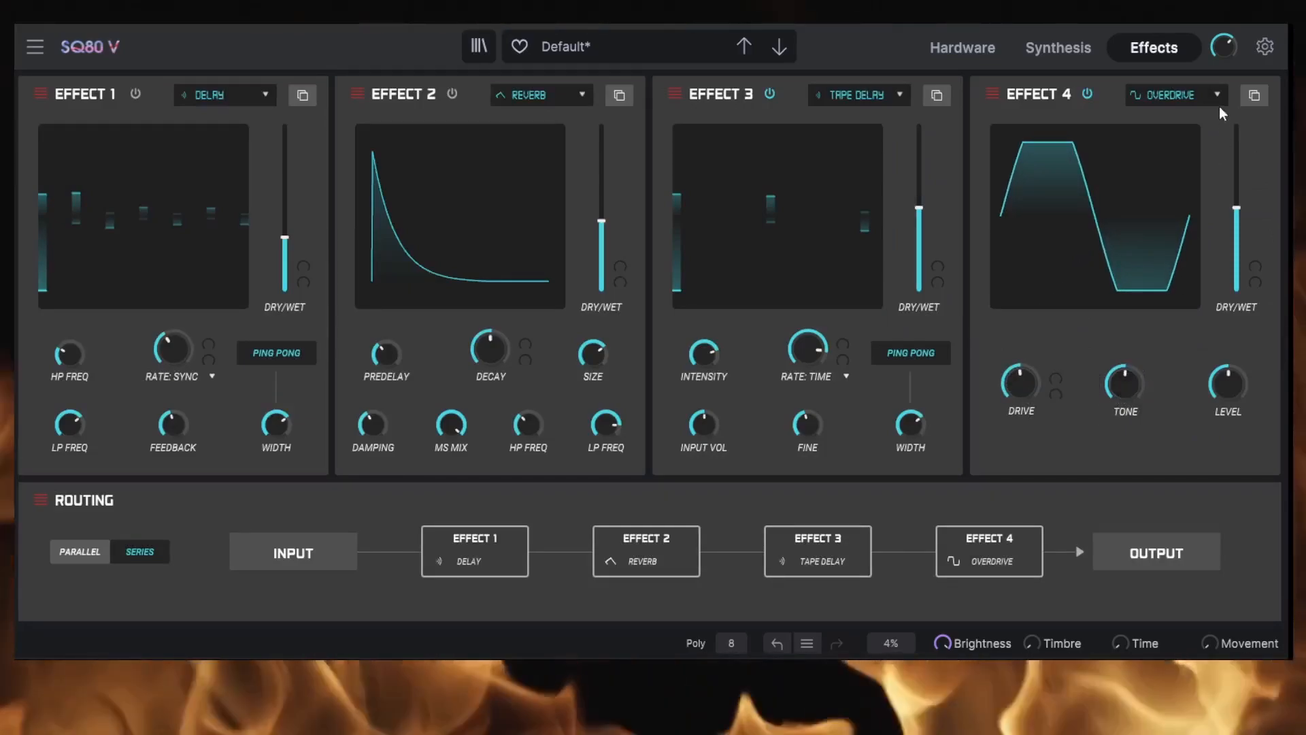
# Change the type of Effect 4 to Juno Chorus.
pyautogui.click(1186, 97)
pyautogui.click(1148, 201)
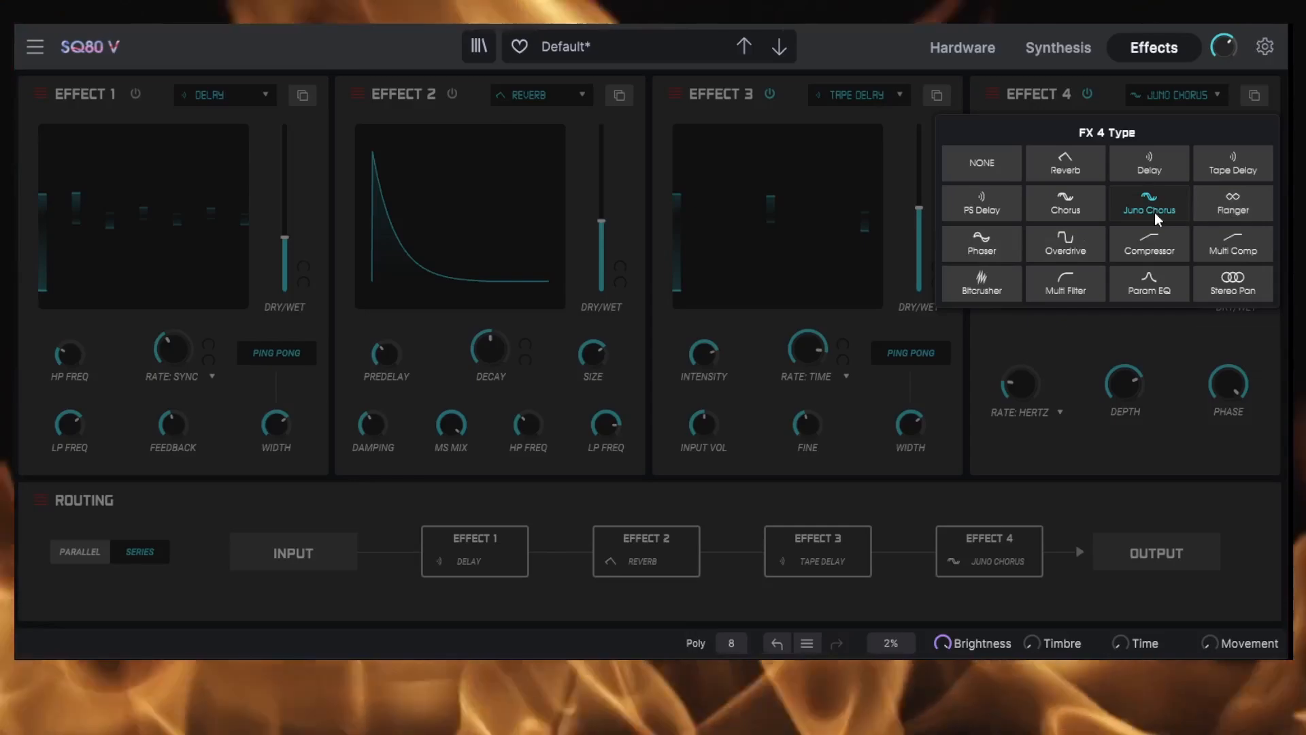
pyautogui.click(1154, 213)
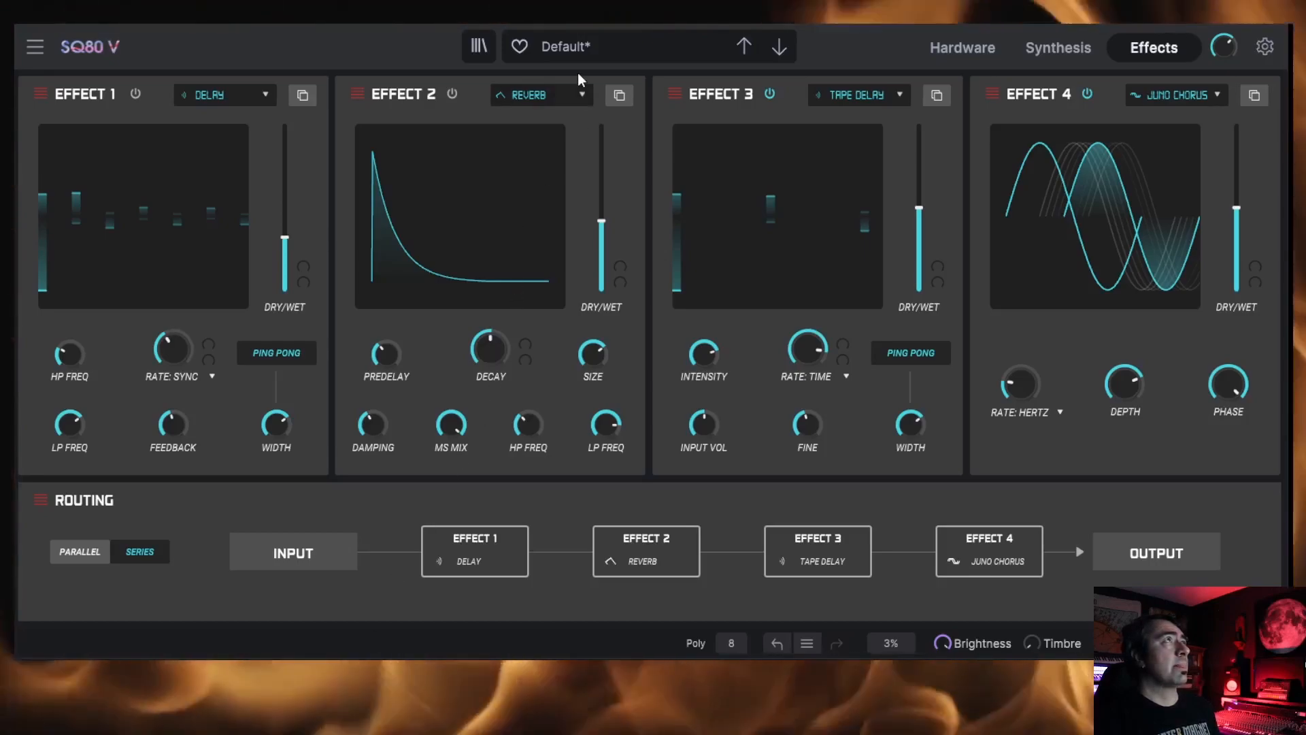
# Load the 90s Bass preset from the Bass category and turn on the arpeggiator on the Hardware page.
pyautogui.click(564, 46)
pyautogui.moveTo(591, 97)
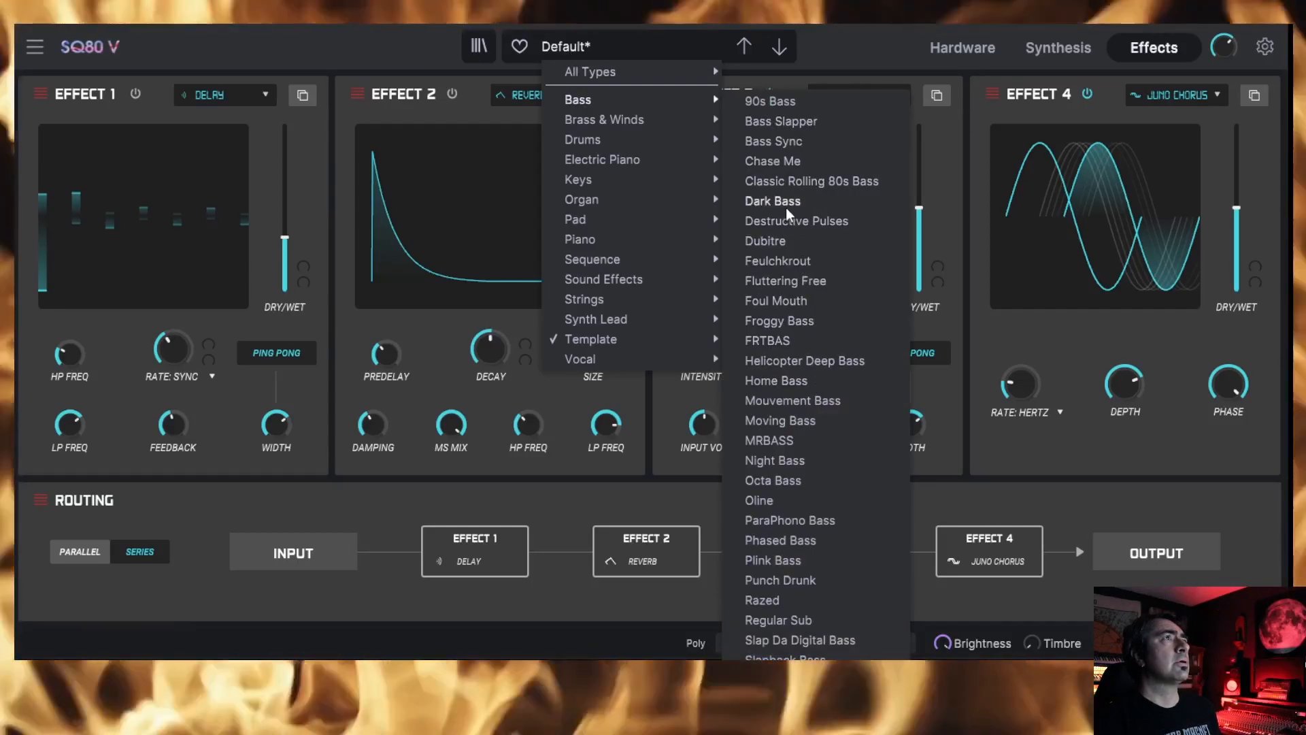
pyautogui.click(789, 101)
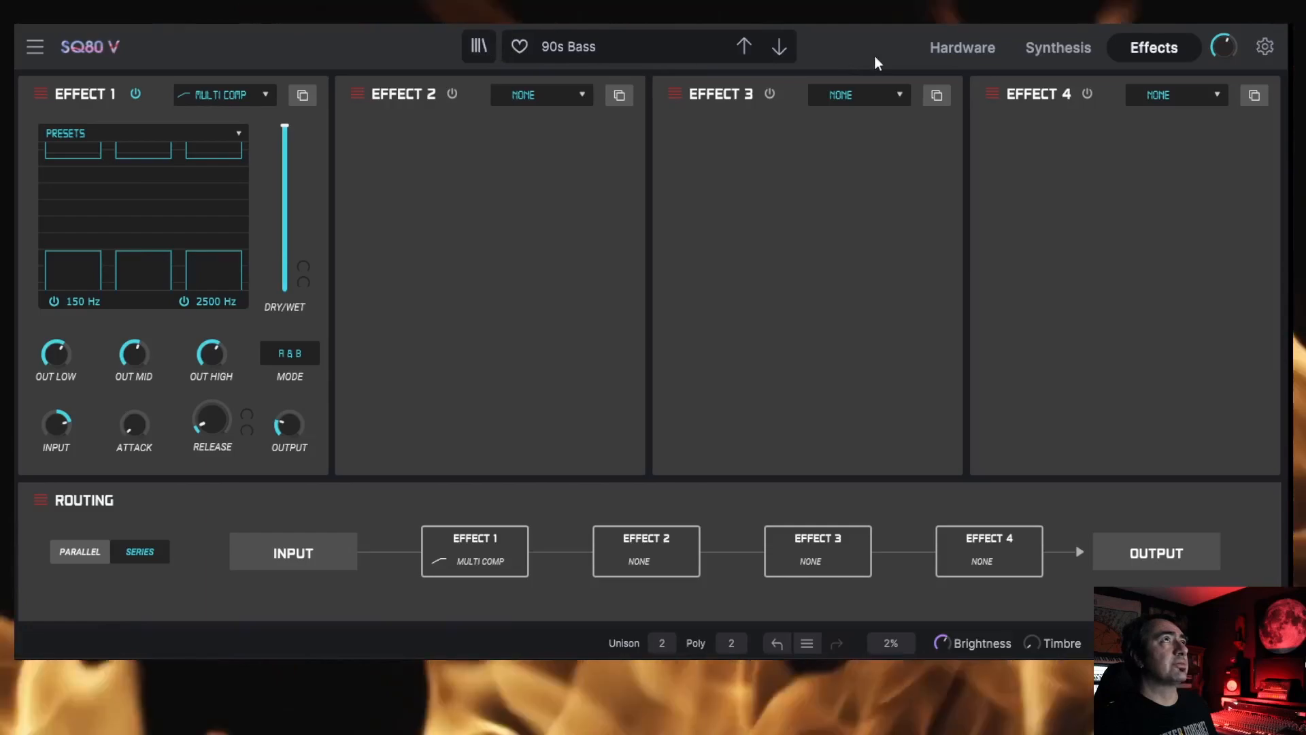
pyautogui.click(964, 48)
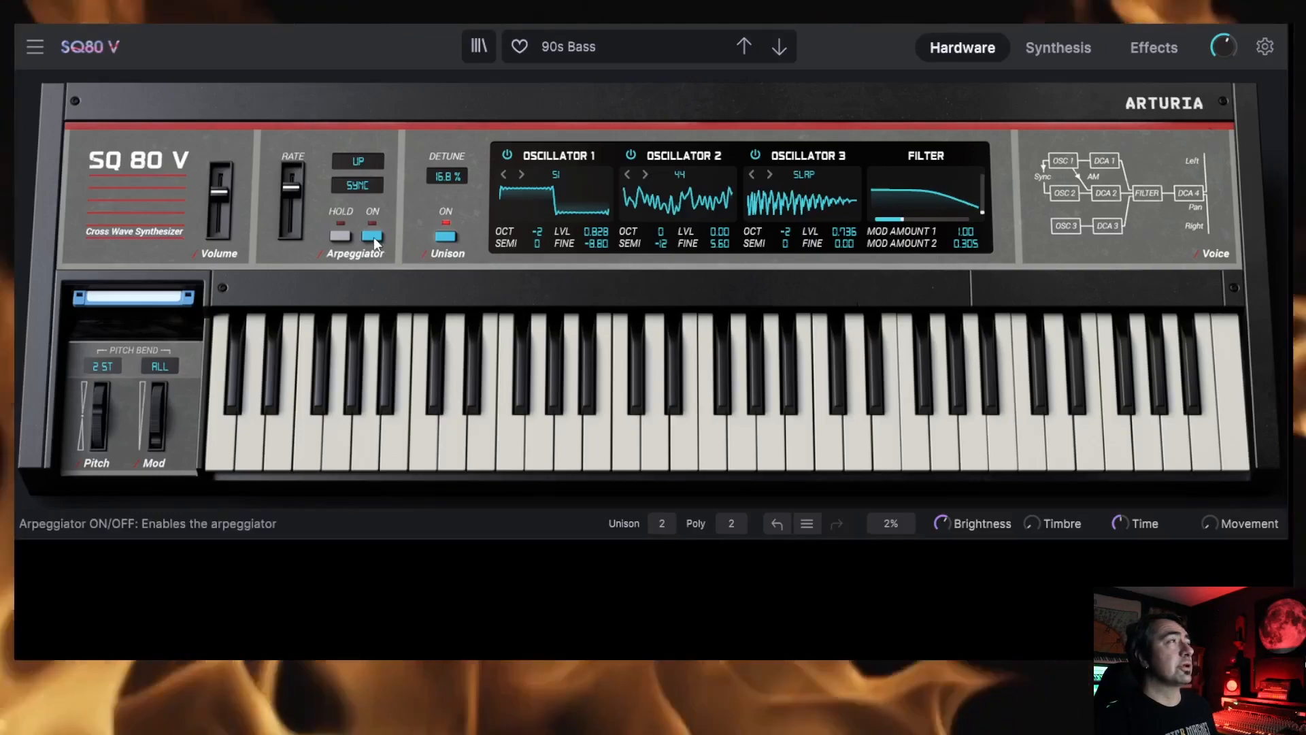
pyautogui.click(374, 237)
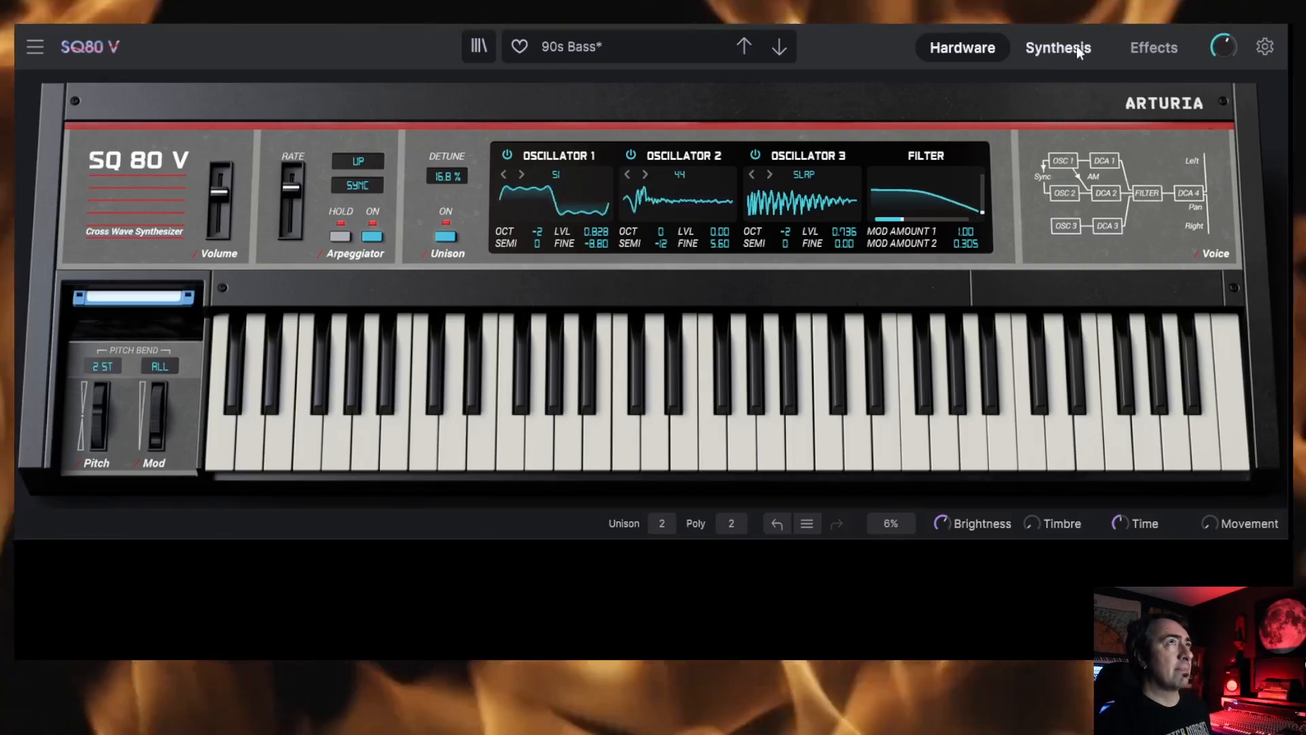
# Add Juno Chorus as Effect 4 on the bass patch and compare the sound with it off and on.
pyautogui.click(1155, 47)
pyautogui.click(1161, 100)
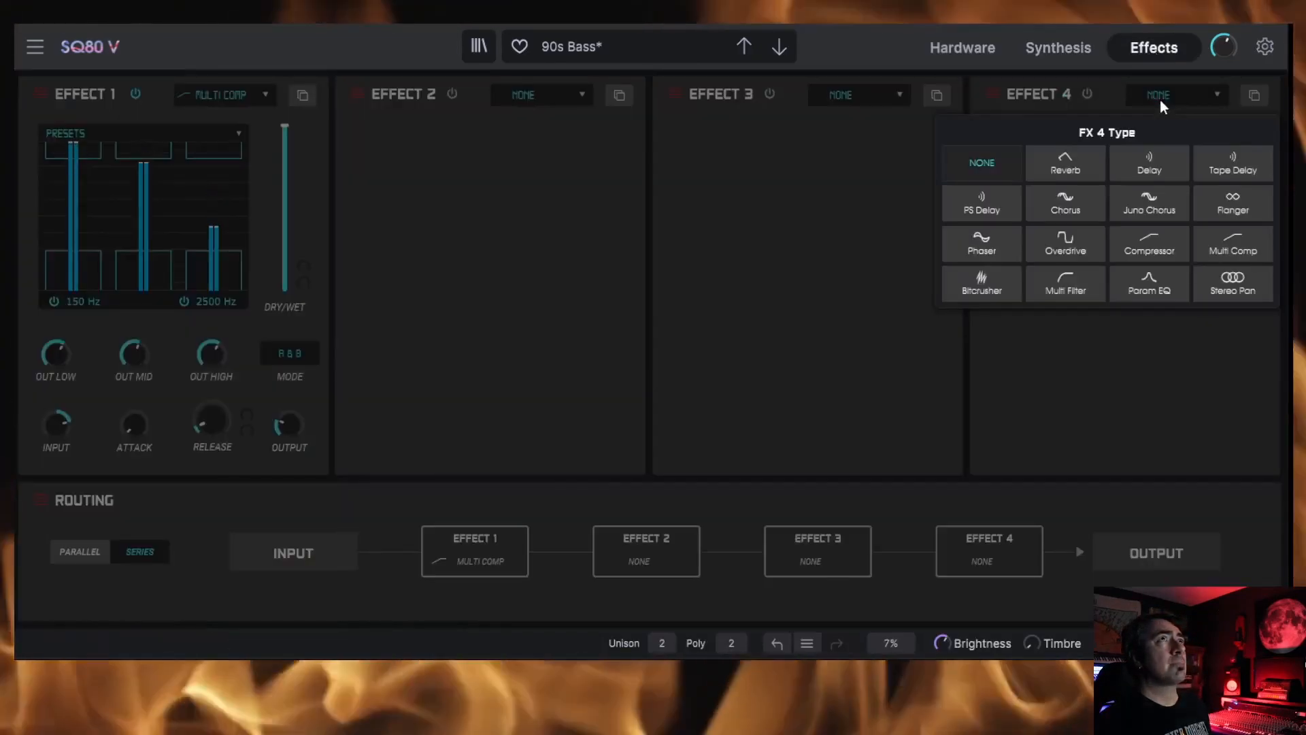
pyautogui.click(1152, 210)
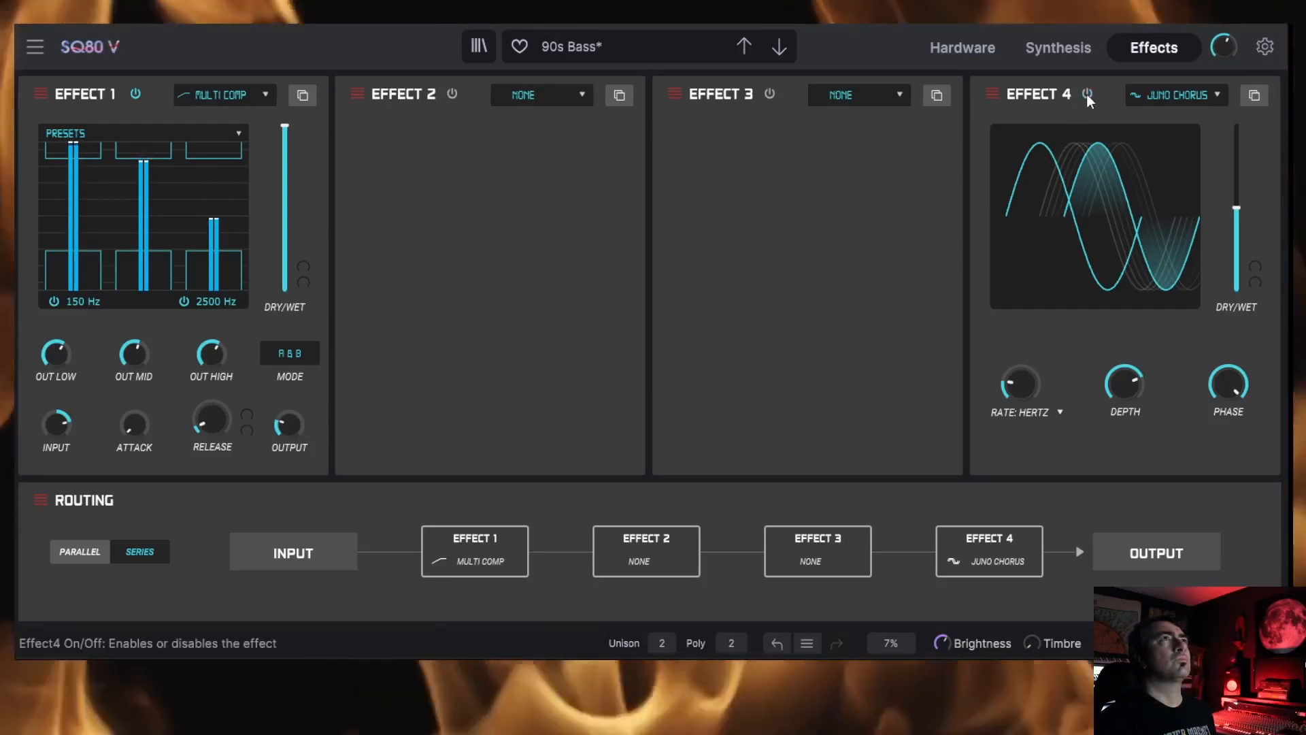
pyautogui.click(1087, 95)
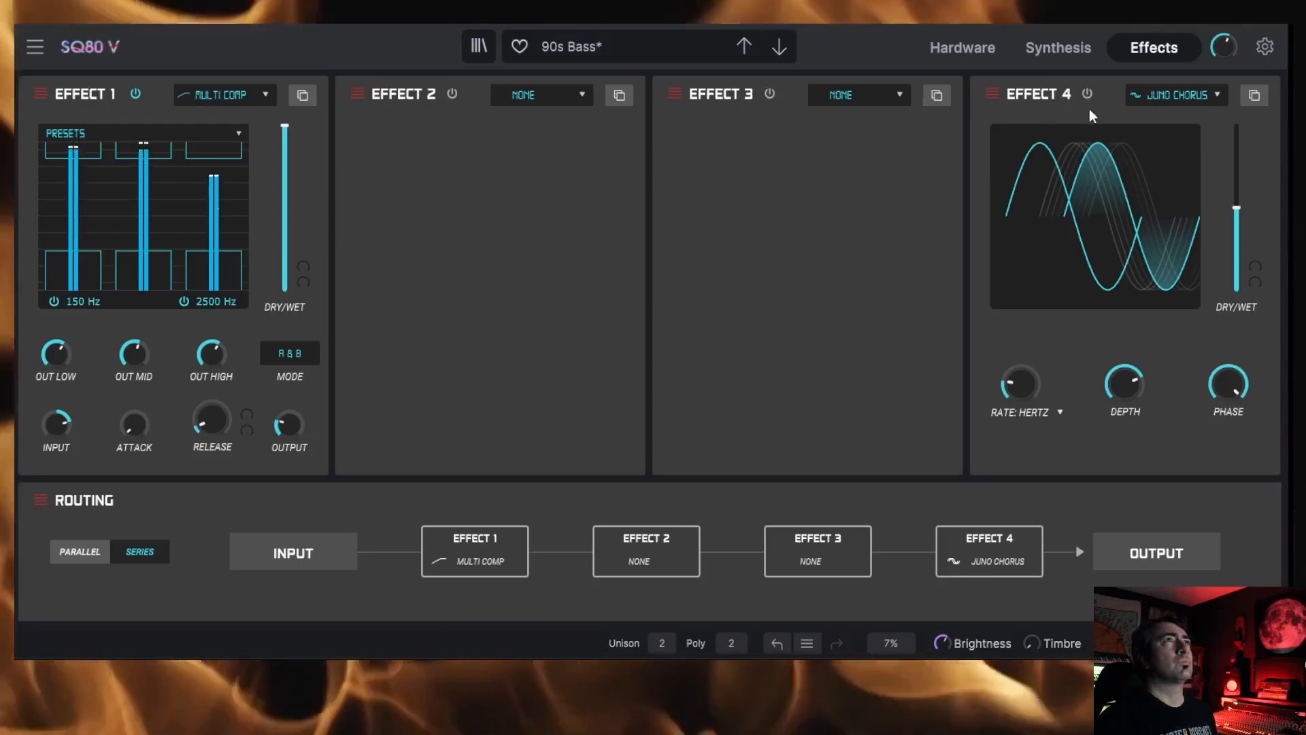
pyautogui.click(1087, 95)
# Try different rate and depth settings on Effect 4's Juno Chorus, ending with the rate near its midpoint and the depth somewhat above it.
pyautogui.moveTo(1045, 377); pyautogui.dragTo(1045, 309)
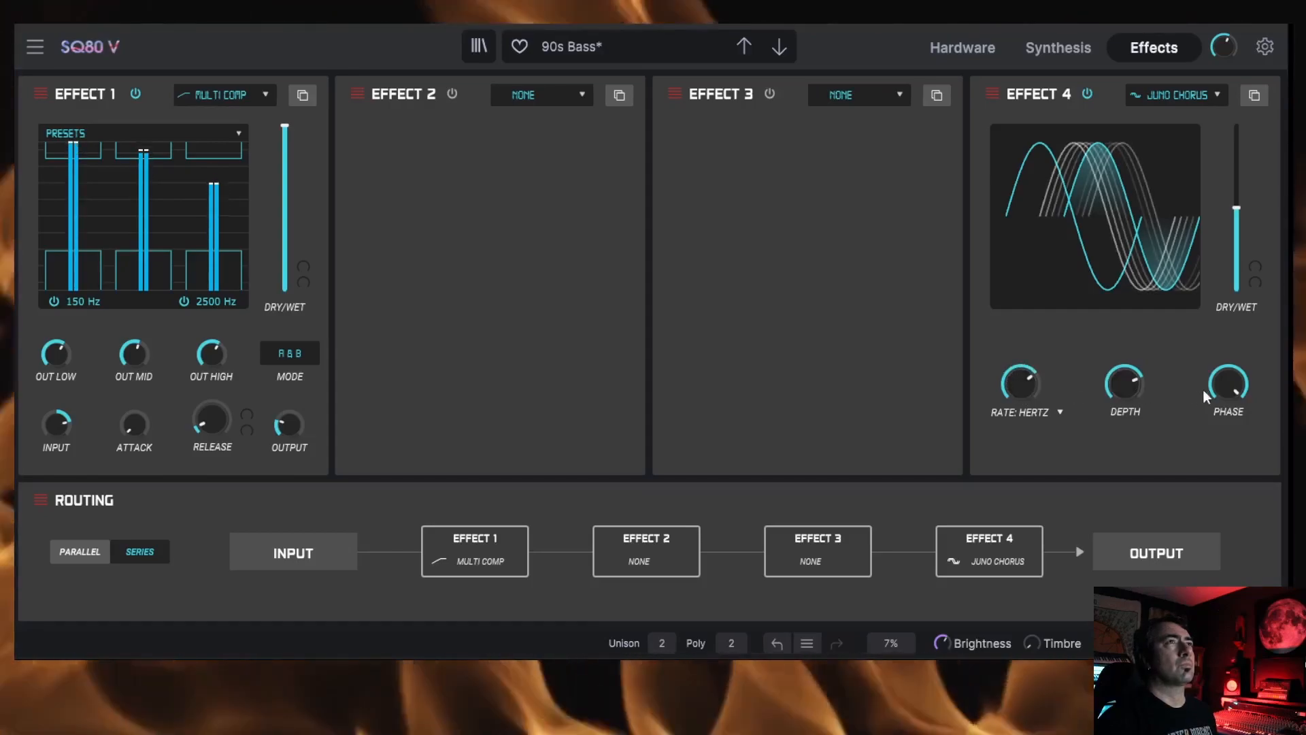
pyautogui.moveTo(1228, 383); pyautogui.dragTo(1228, 408)
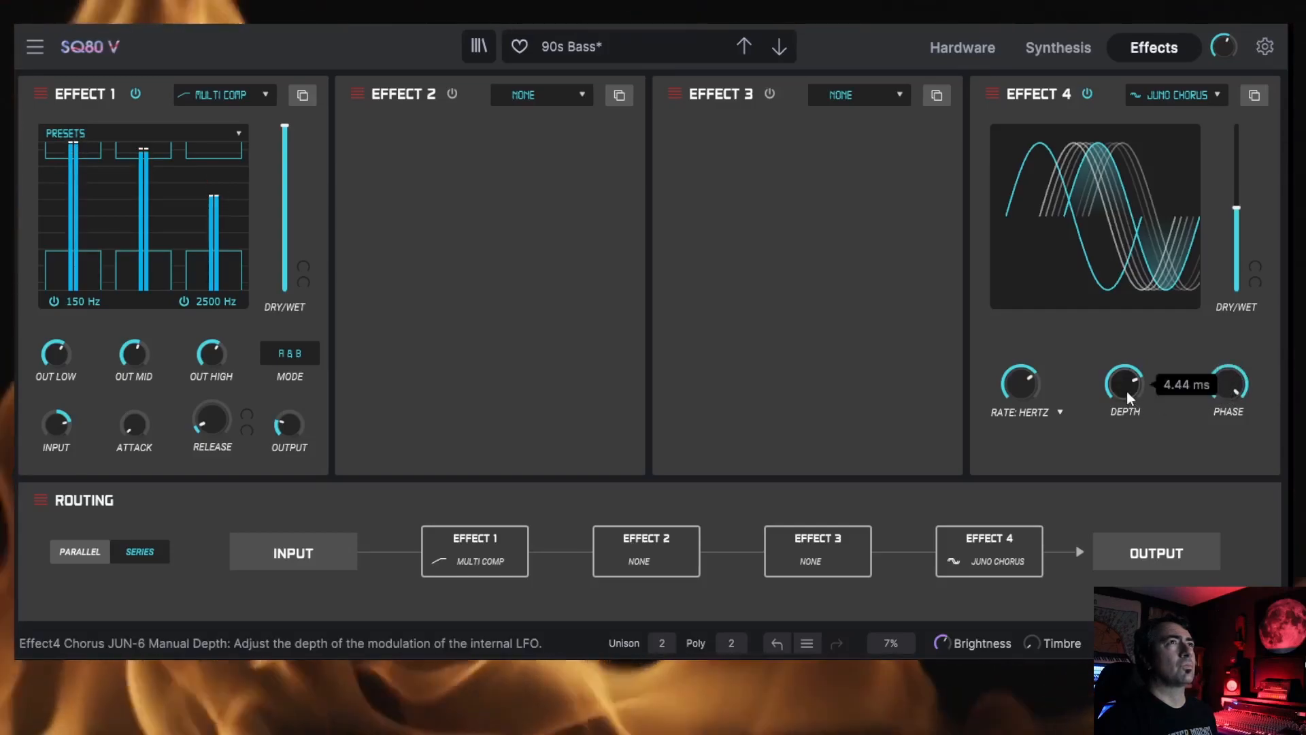
pyautogui.moveTo(1127, 398); pyautogui.dragTo(1126, 360)
pyautogui.moveTo(1049, 397); pyautogui.dragTo(1050, 418)
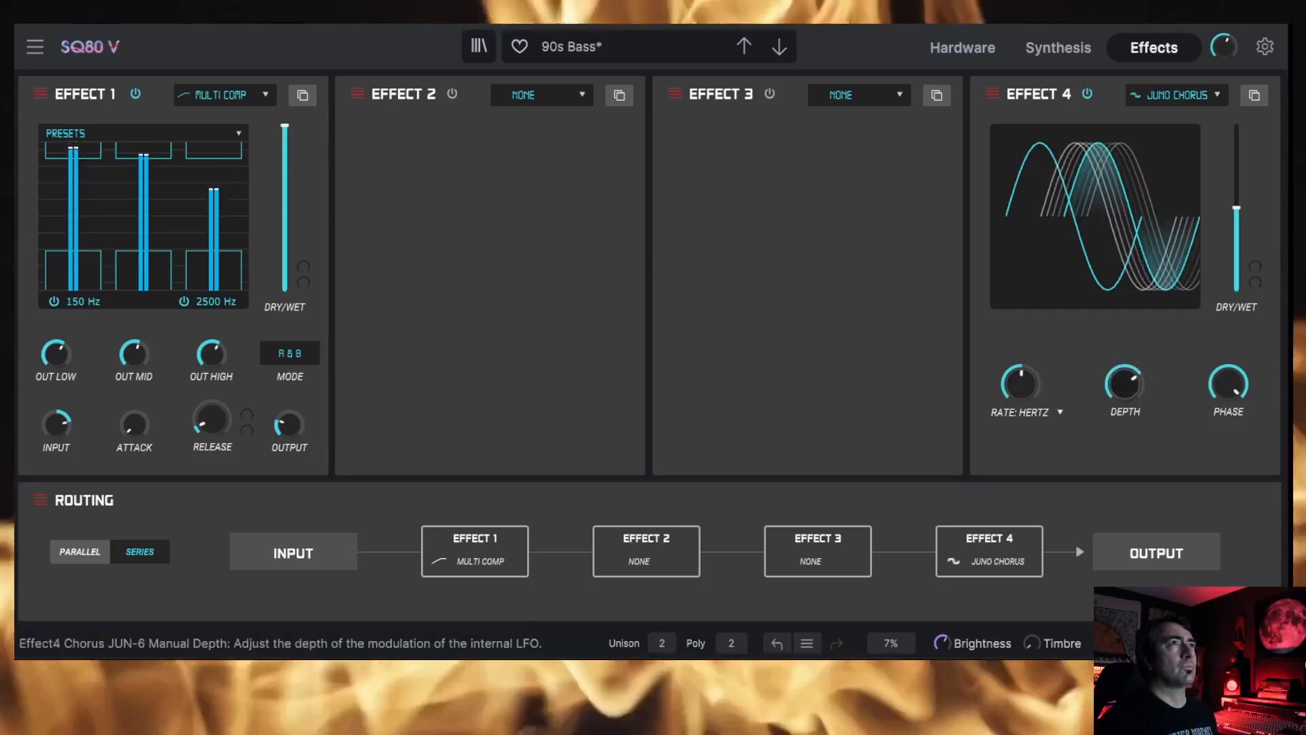
pyautogui.moveTo(1122, 385); pyautogui.dragTo(1121, 371)
pyautogui.moveTo(1021, 385); pyautogui.dragTo(1020, 381)
pyautogui.moveTo(1124, 383); pyautogui.dragTo(1124, 402)
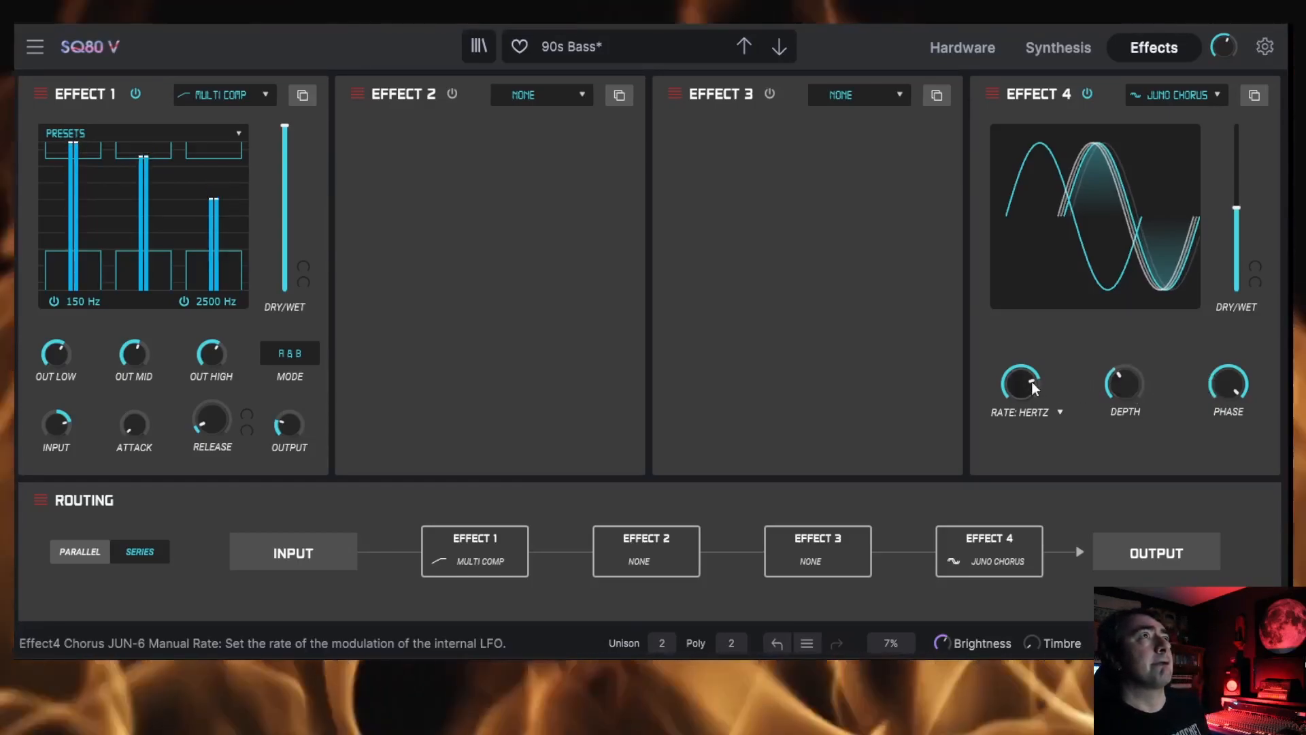
pyautogui.moveTo(1031, 386); pyautogui.dragTo(1031, 432)
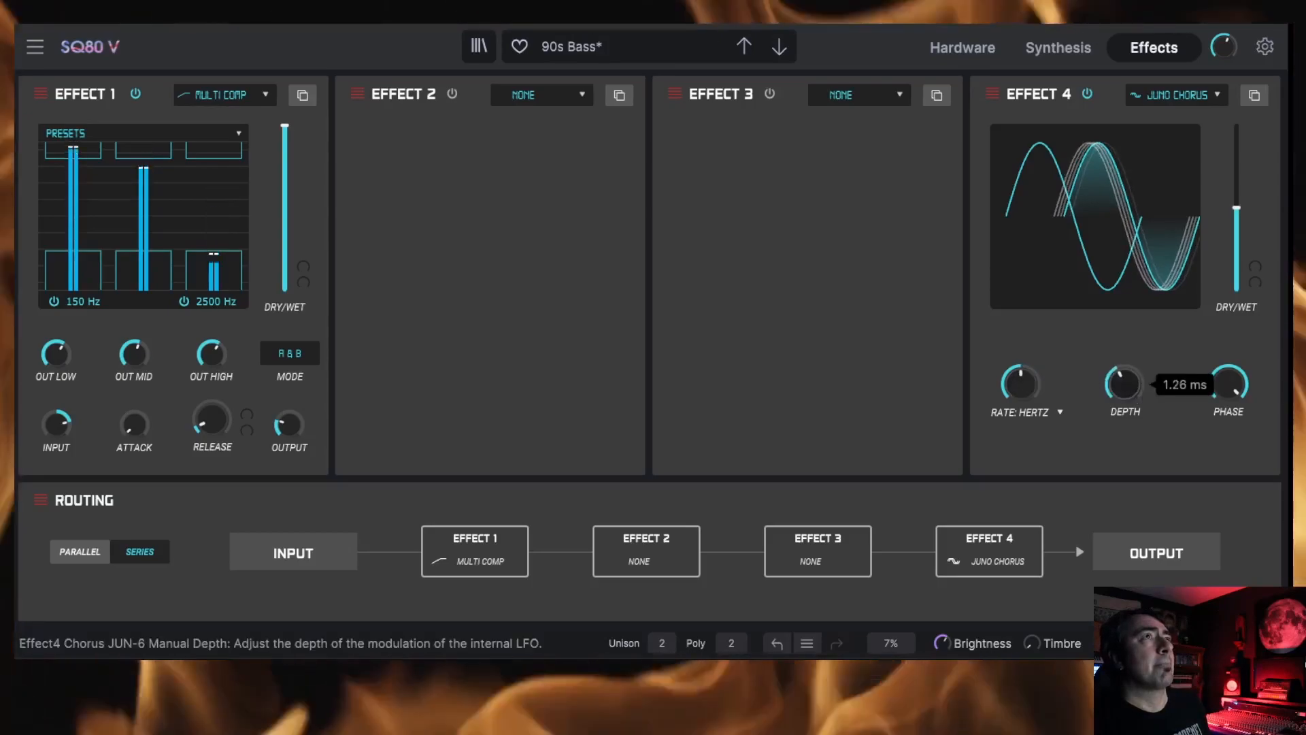
pyautogui.moveTo(1145, 396); pyautogui.dragTo(1145, 381)
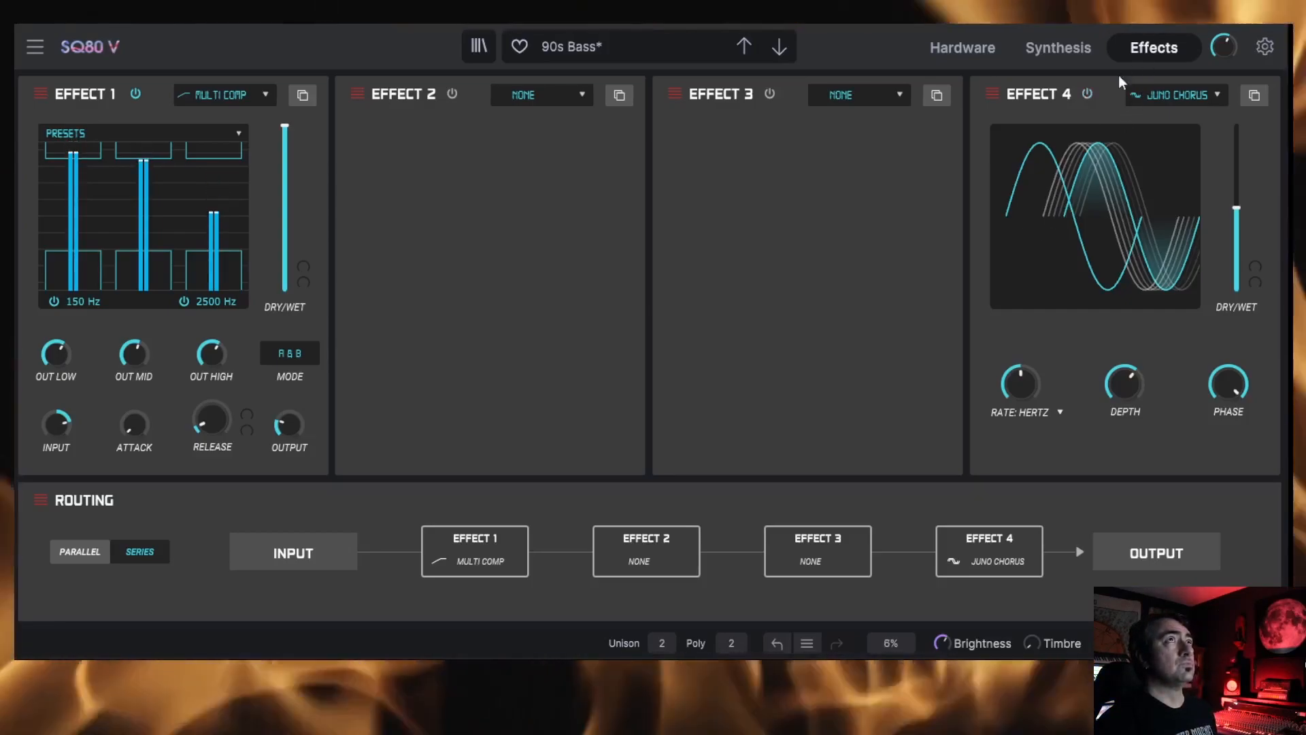
# Set the type of Effect 4 to None and return to the Hardware page.
pyautogui.click(962, 48)
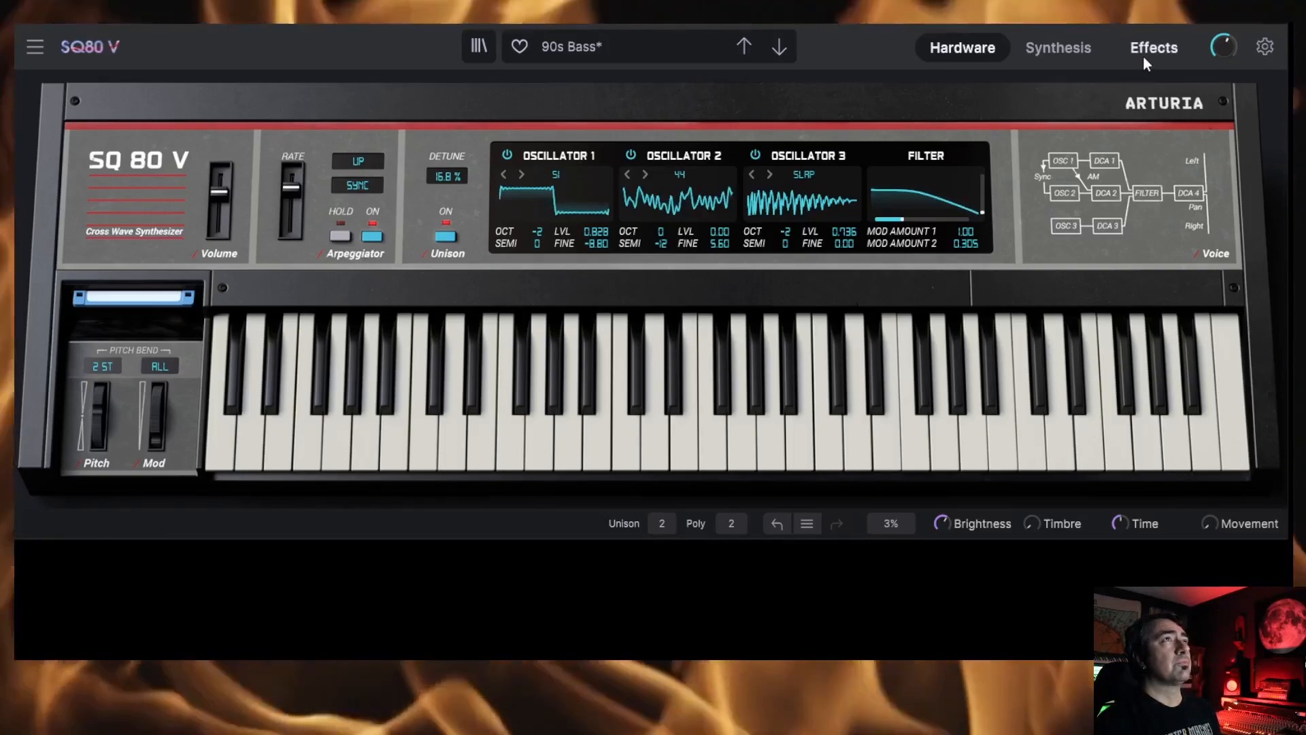
pyautogui.click(1149, 47)
pyautogui.click(1188, 95)
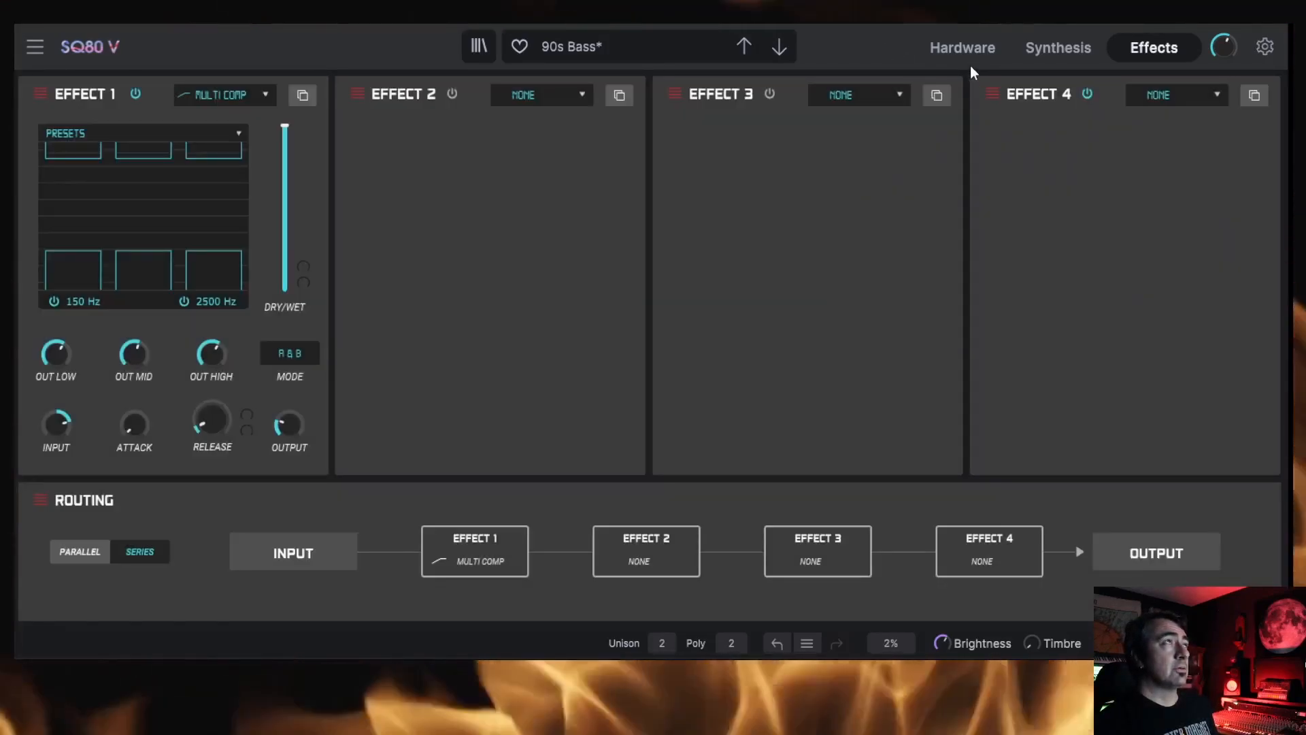
pyautogui.click(961, 53)
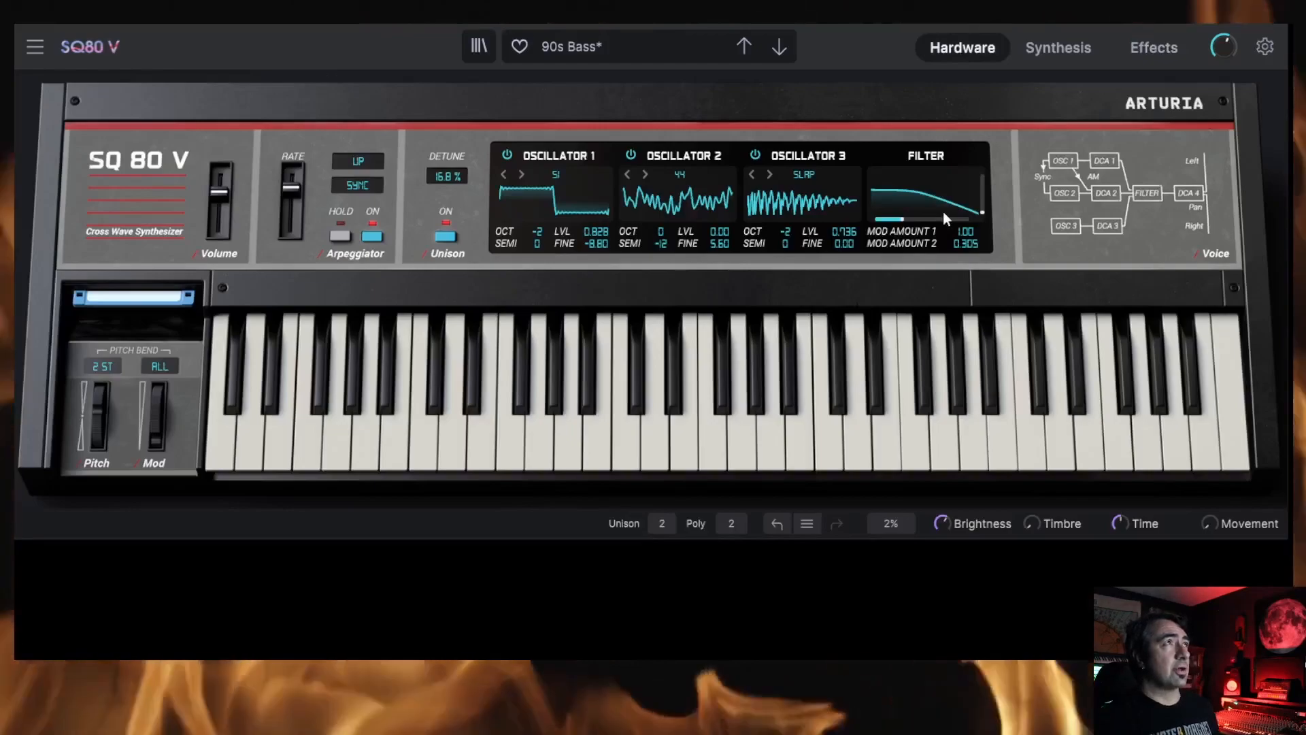